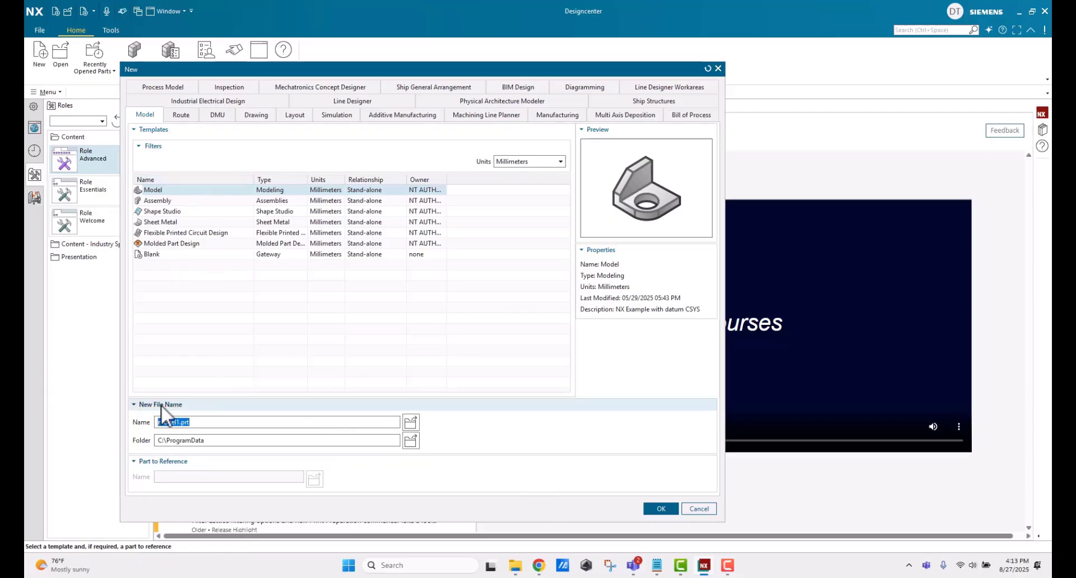
# Create a new Model part in millimetres named Template_Model in the C:\NX Templates folder
pyautogui.click(411, 441)
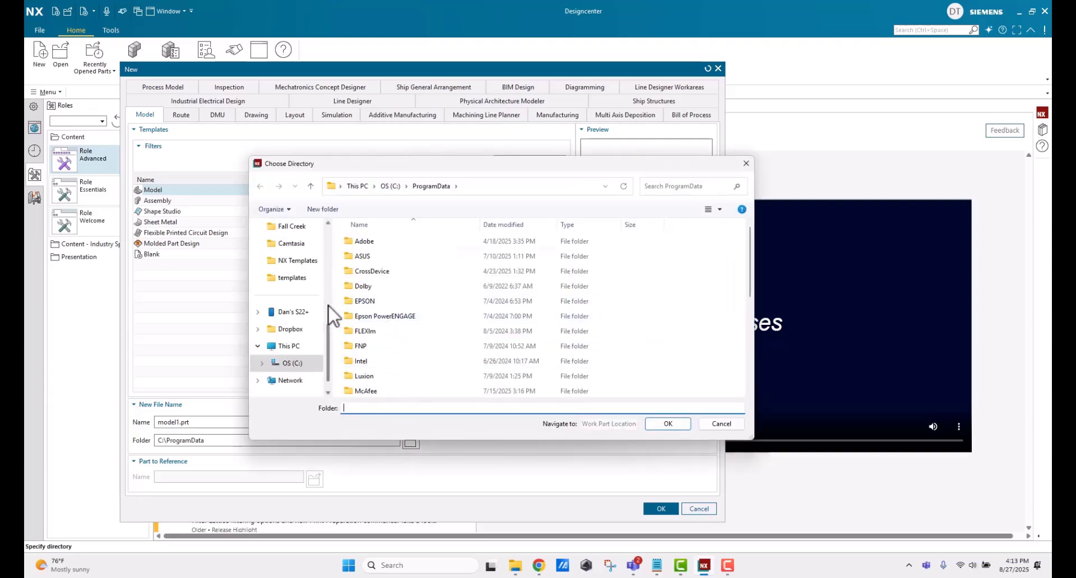
pyautogui.scroll(-4, 386, 343)
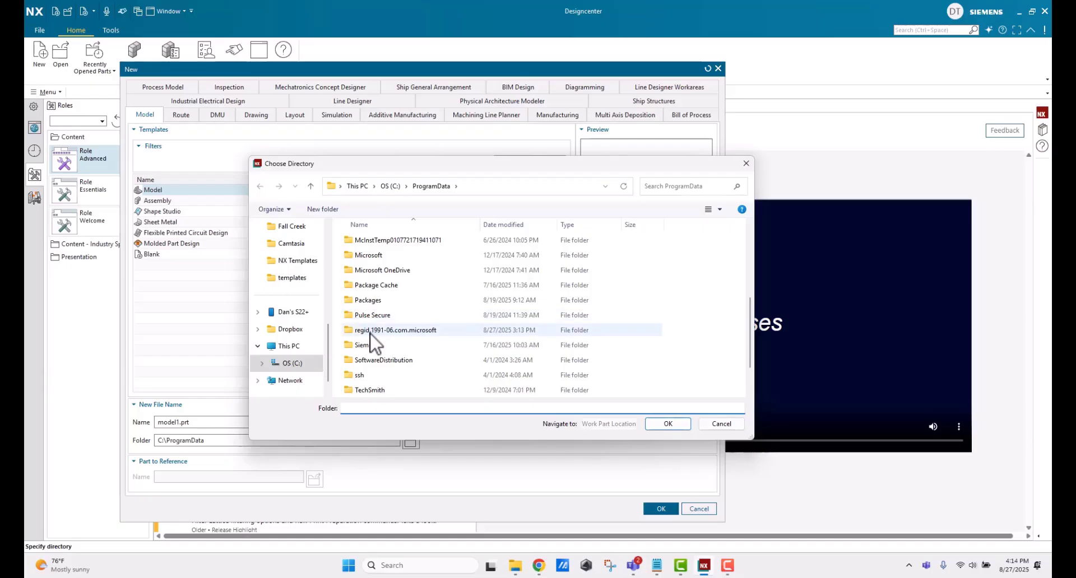
pyautogui.scroll(3, 370, 328)
pyautogui.scroll(-3, 371, 328)
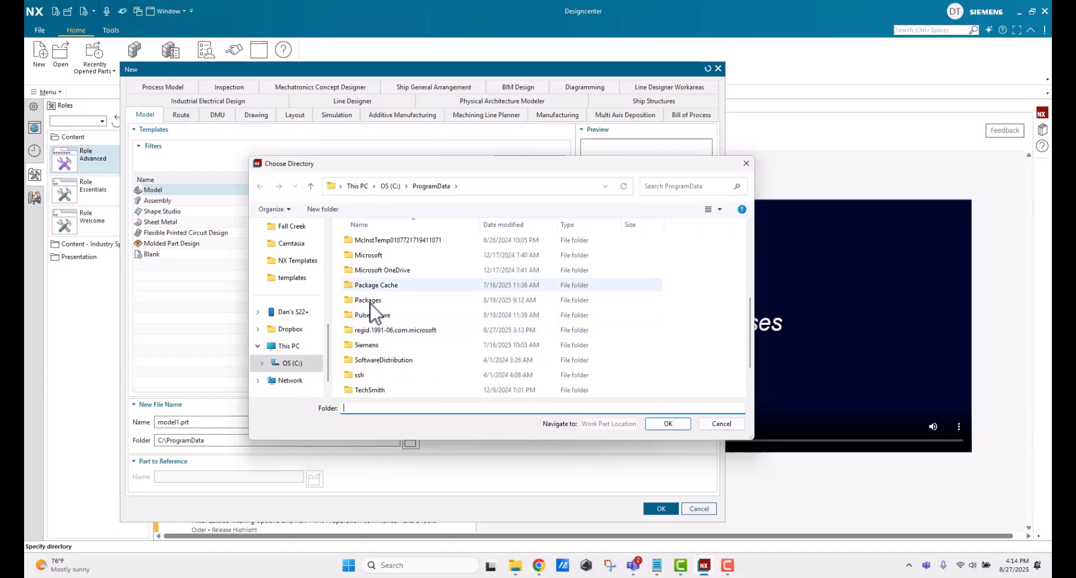
pyautogui.scroll(1, 379, 305)
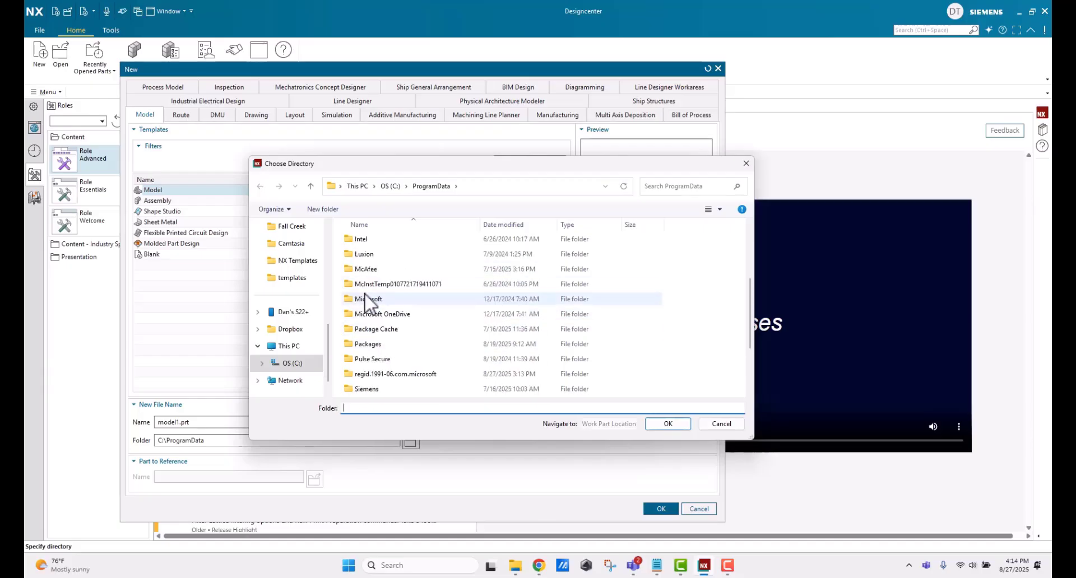
pyautogui.click(287, 364)
pyautogui.doubleClick(368, 347)
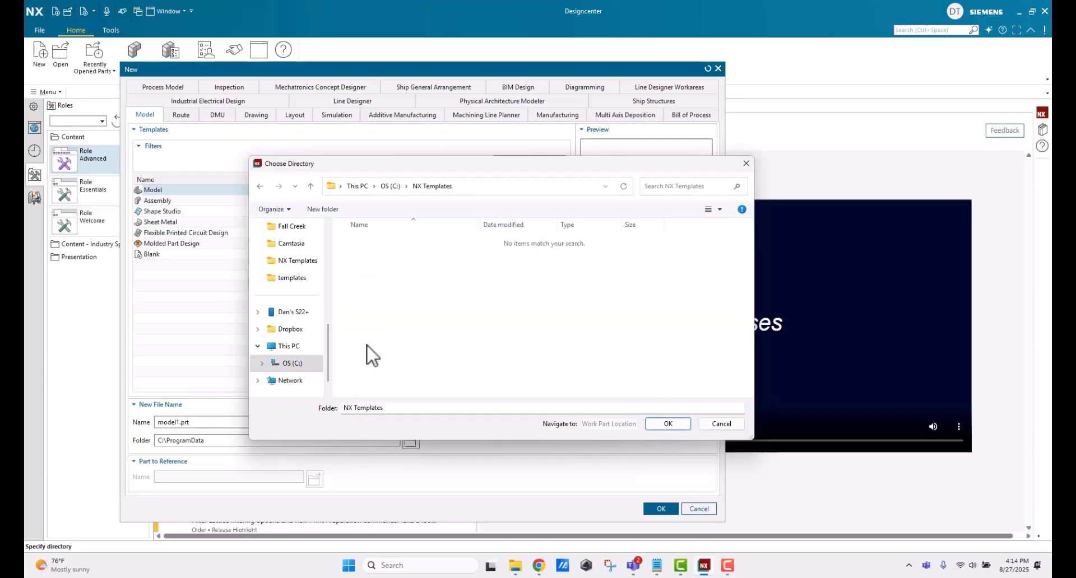
pyautogui.click(667, 424)
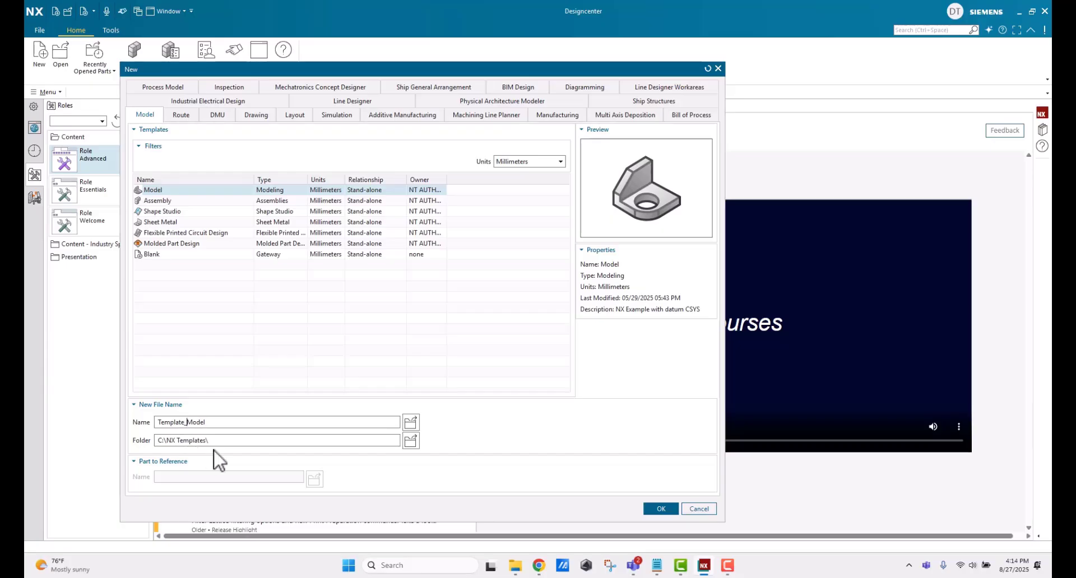
pyautogui.click(665, 507)
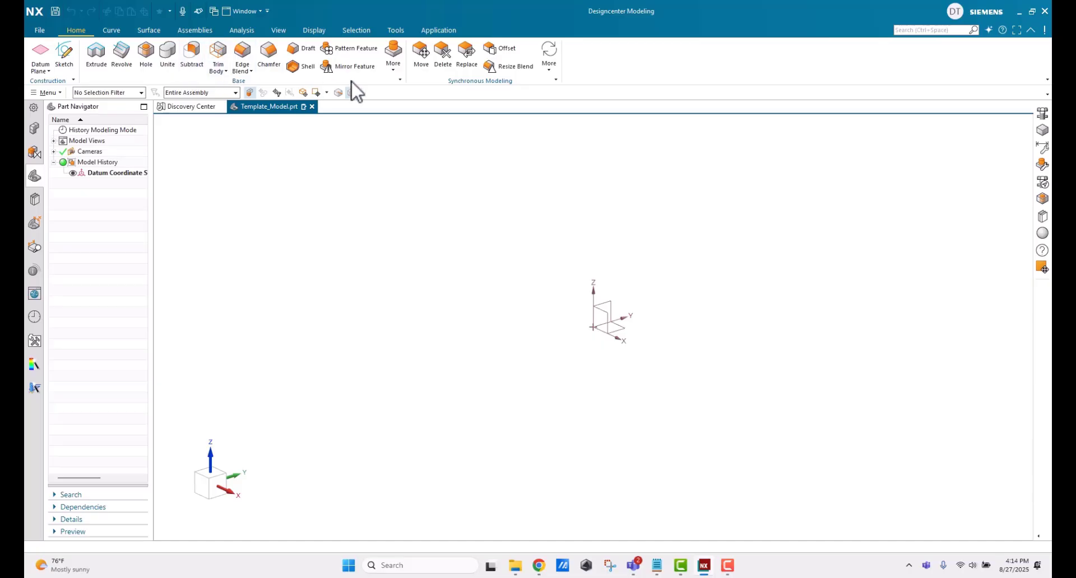
# Create a trial 100 x 100 x 100 mm block at the origin, and undo it
pyautogui.click(393, 65)
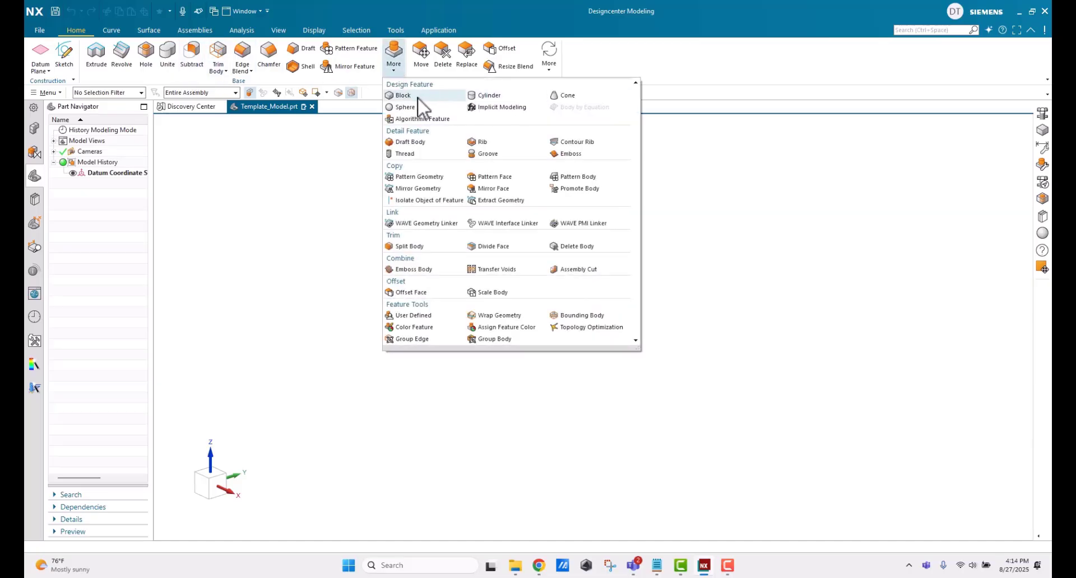
pyautogui.click(418, 97)
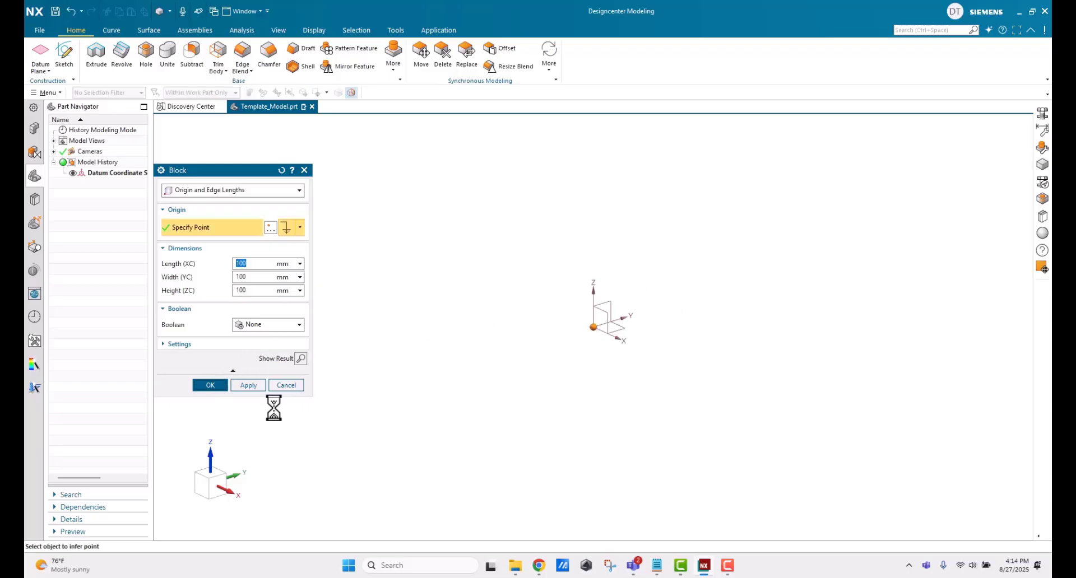
pyautogui.click(211, 385)
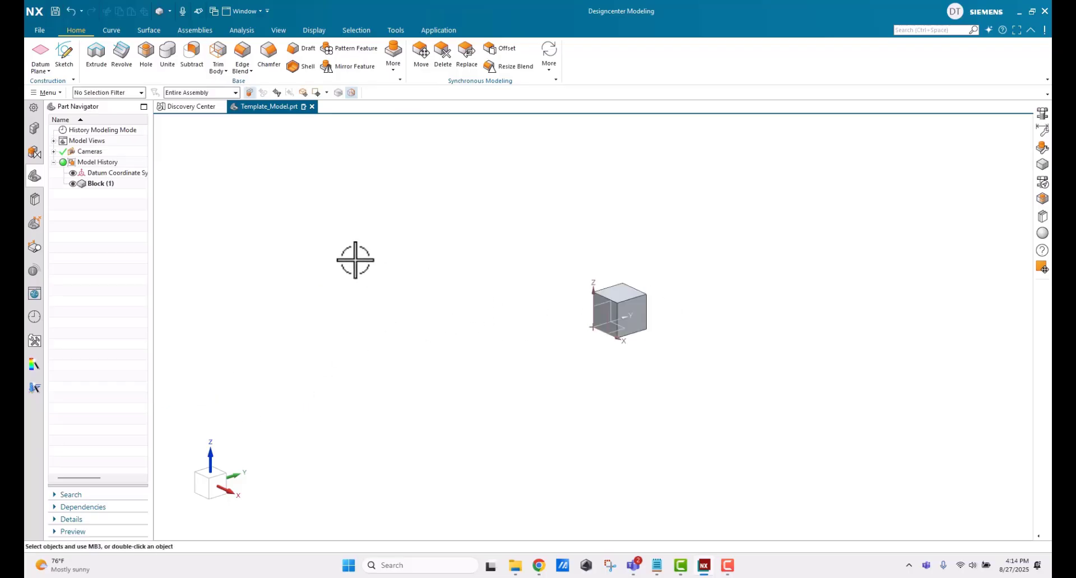
pyautogui.hotkey('ctrl', 'z')
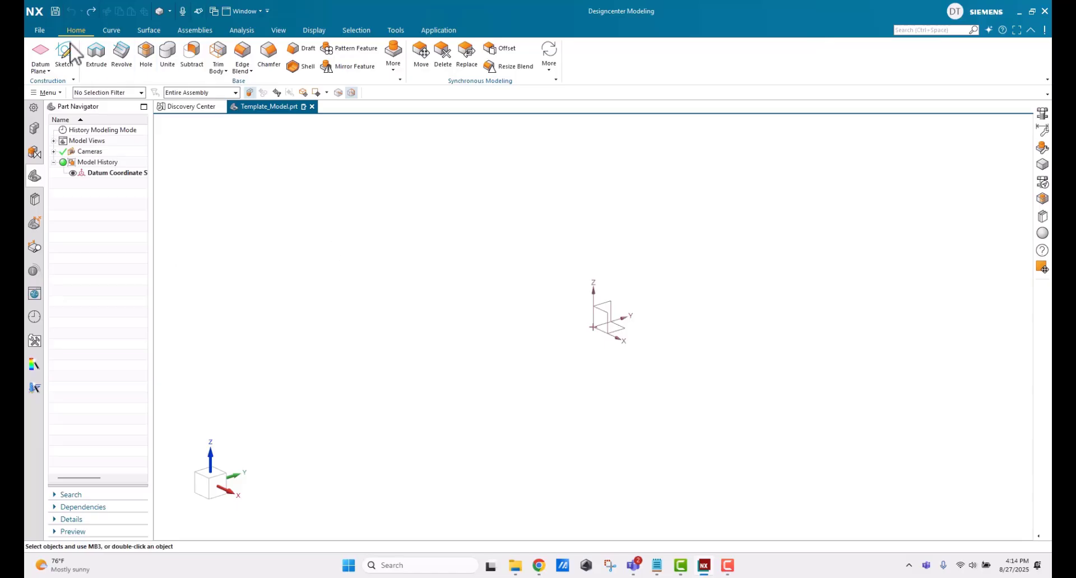
# Set the object preferences so that new solid bodies are coloured green
pyautogui.click(40, 30)
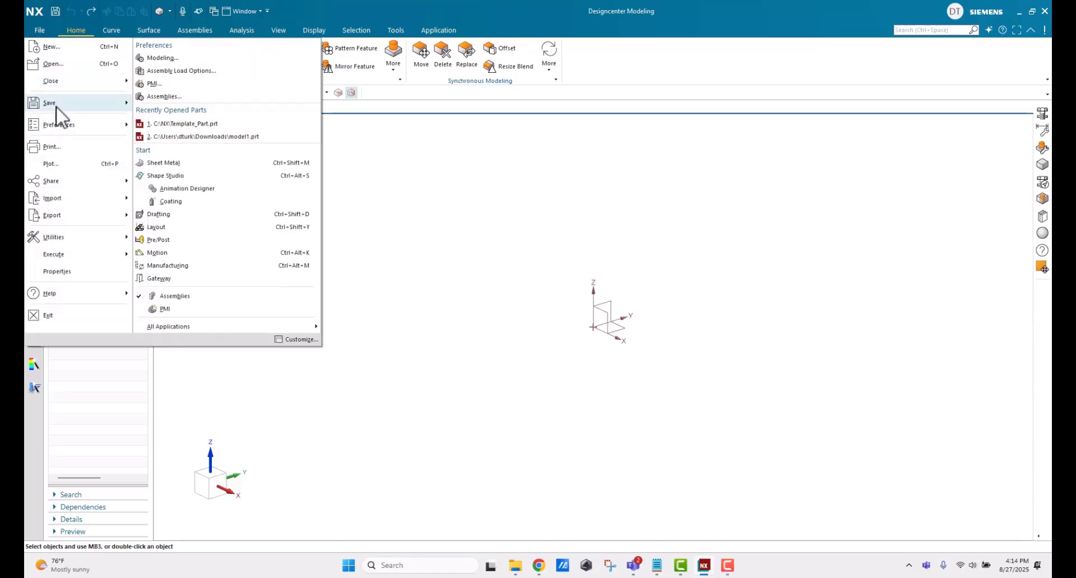
pyautogui.moveTo(64, 126)
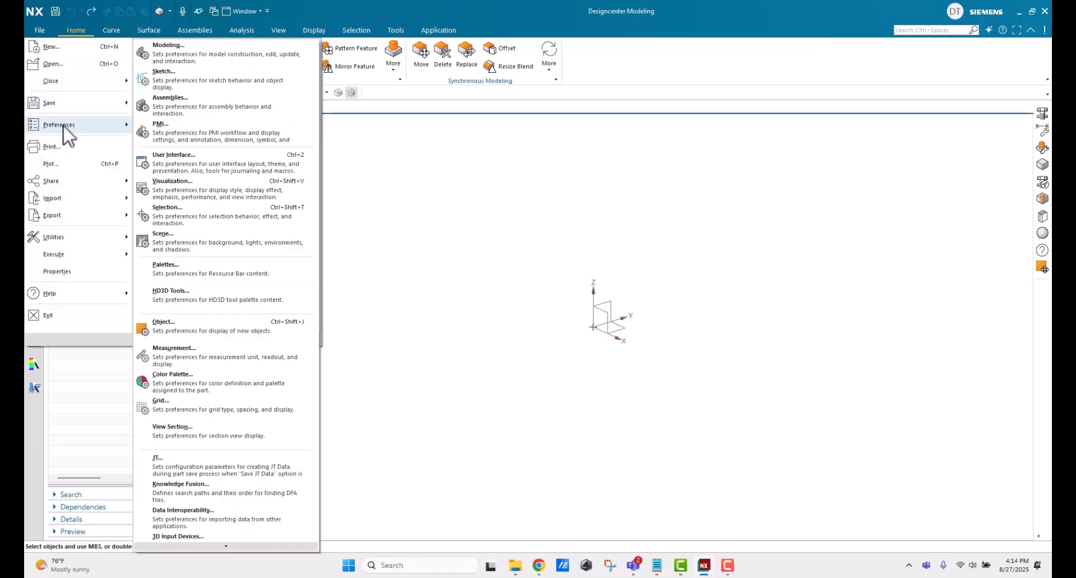
pyautogui.click(184, 328)
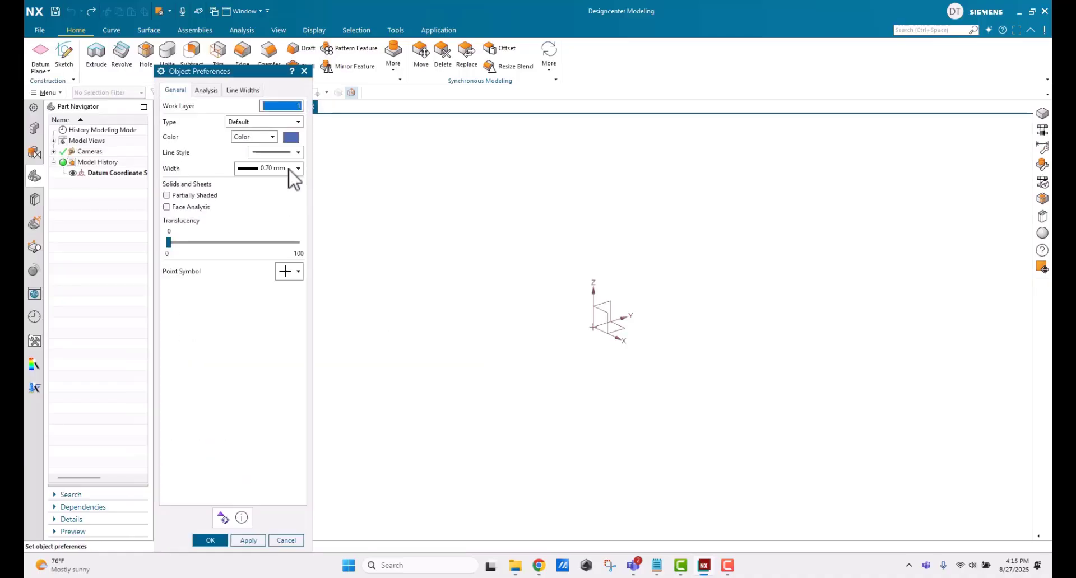
pyautogui.click(267, 123)
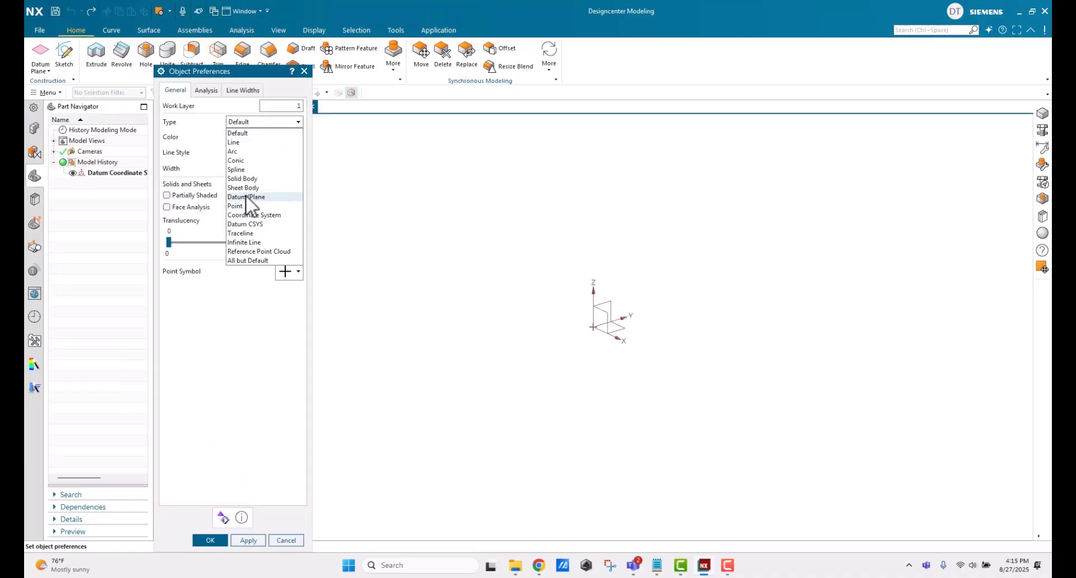
pyautogui.click(246, 179)
pyautogui.click(279, 139)
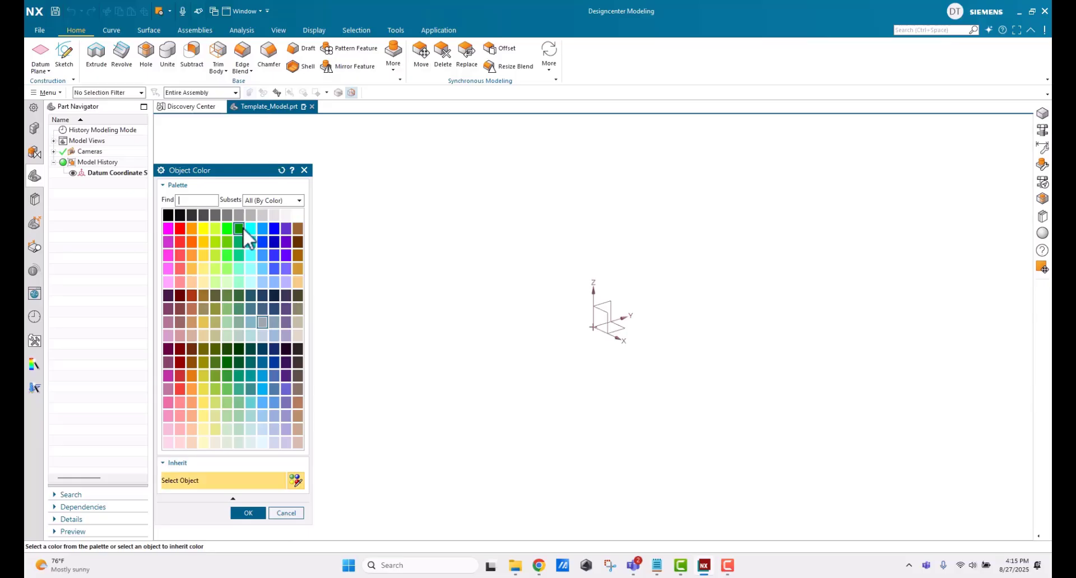
pyautogui.click(239, 228)
pyautogui.click(252, 512)
pyautogui.click(216, 541)
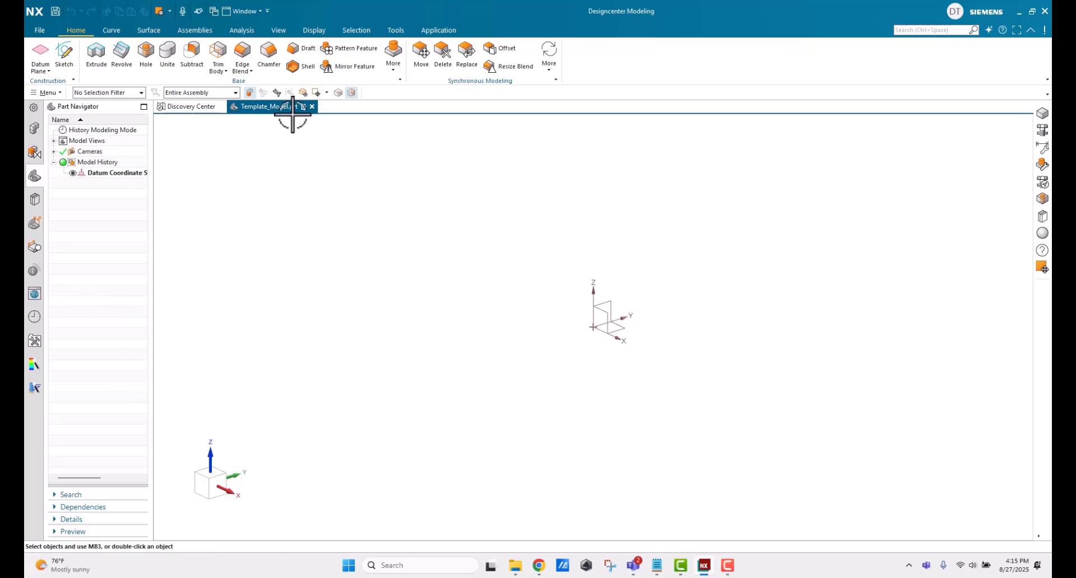
# Test the solid body colour preference with a 100 mm cubic block at the origin, and undo the block
pyautogui.click(393, 68)
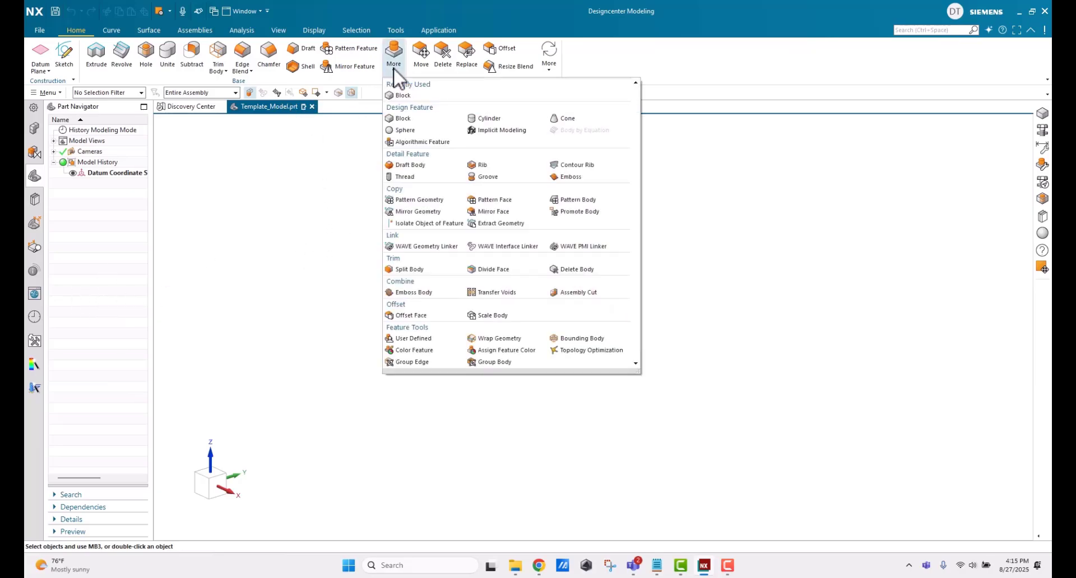
pyautogui.click(402, 95)
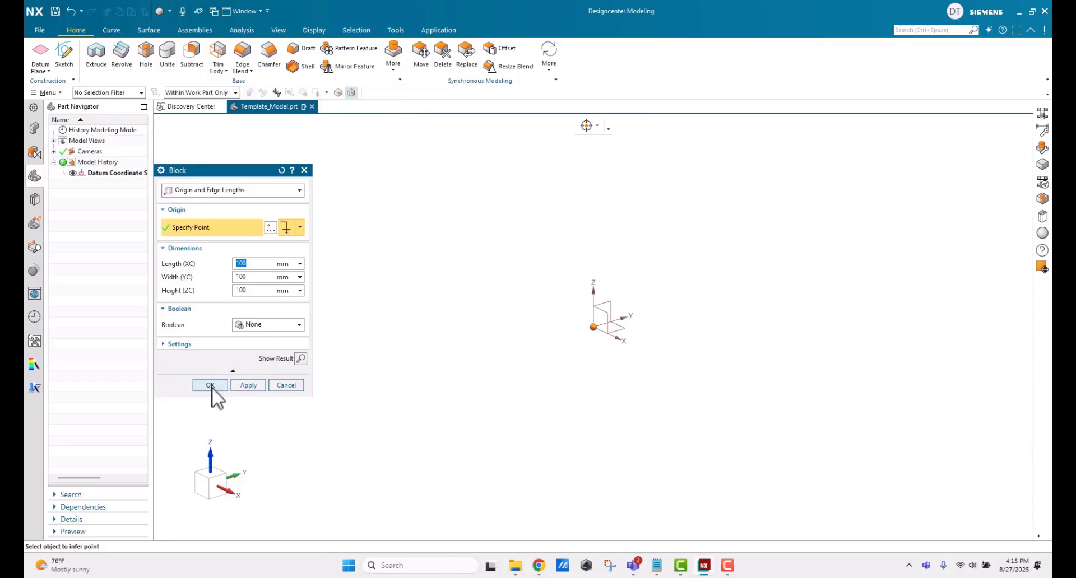
pyautogui.click(212, 385)
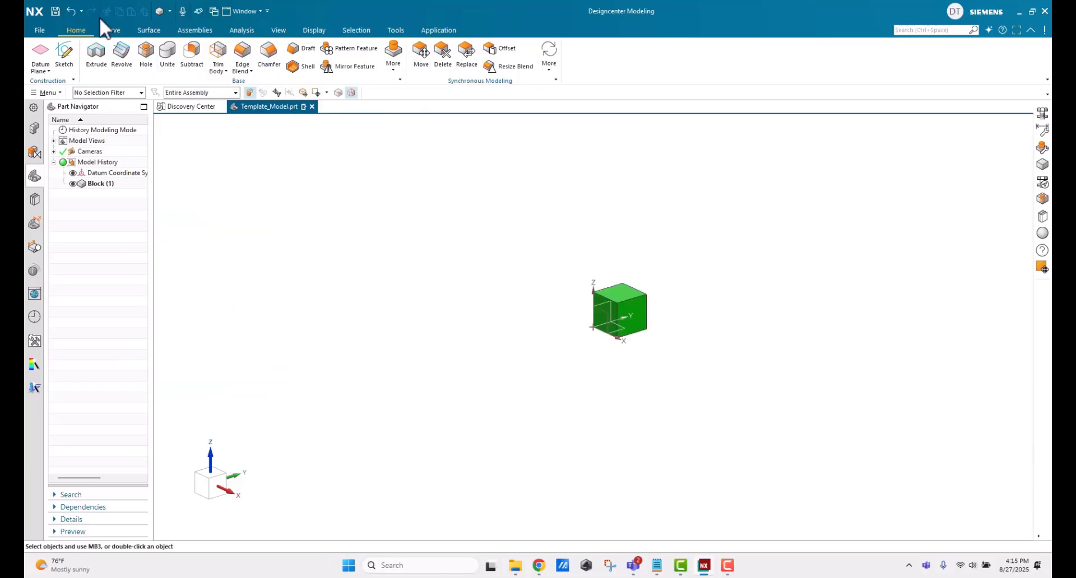
pyautogui.click(71, 11)
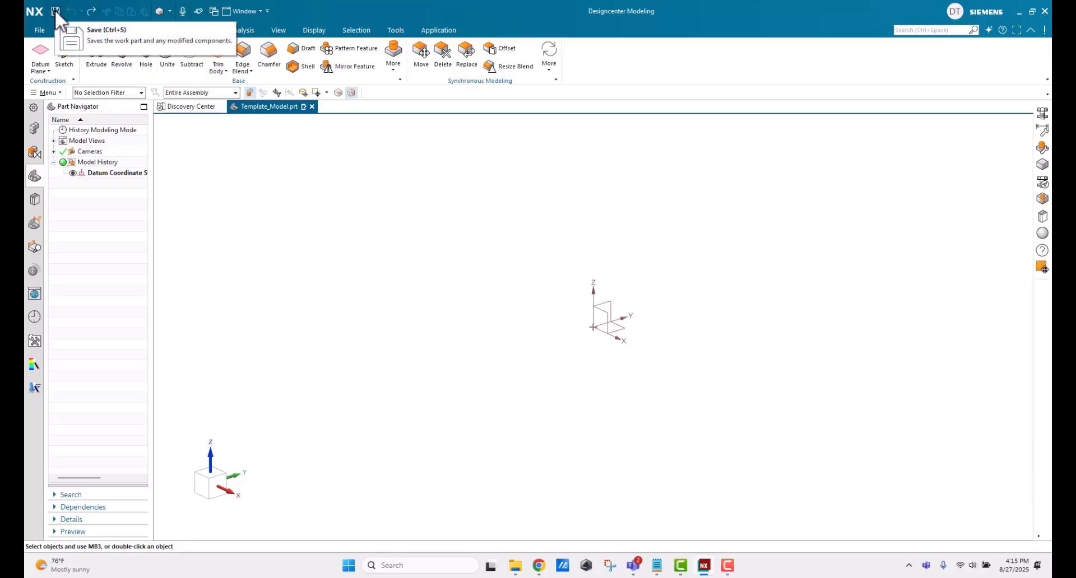
# Save the template part, and save it under the new name Template_I_Beam.prt in the NX Templates folder
pyautogui.click(55, 11)
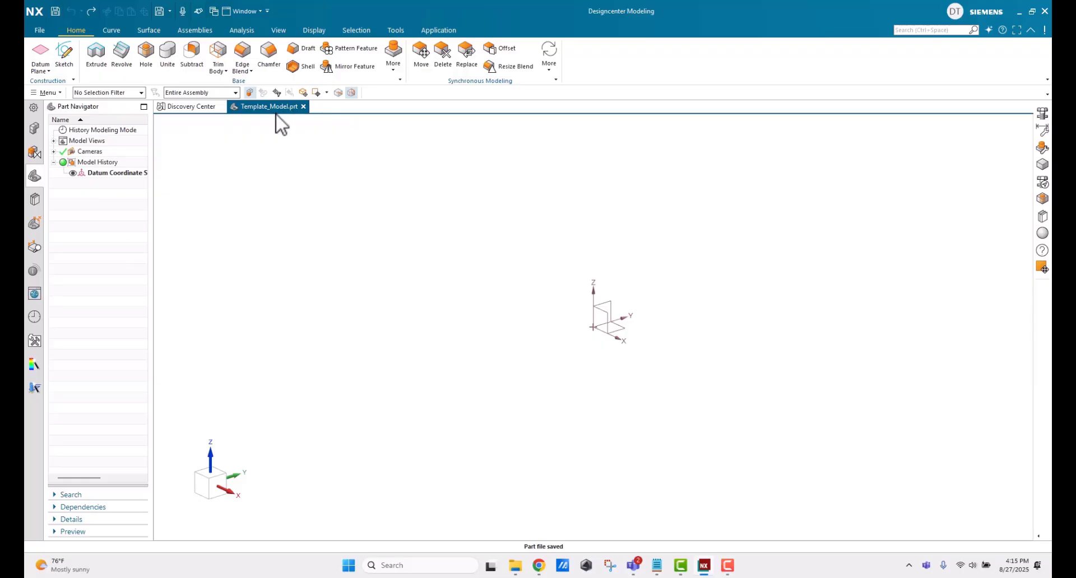
pyautogui.click(41, 29)
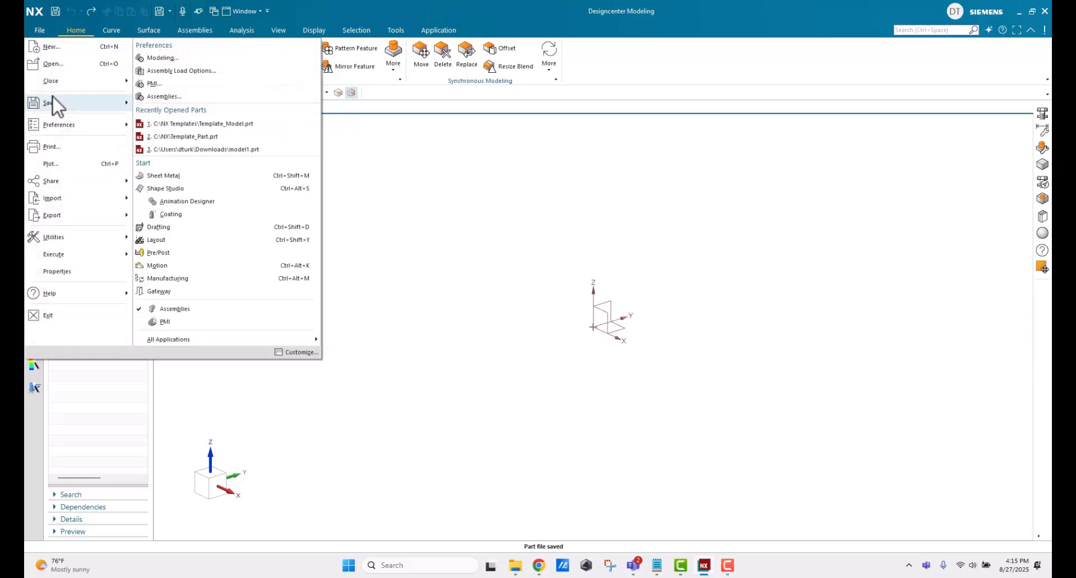
pyautogui.moveTo(62, 101)
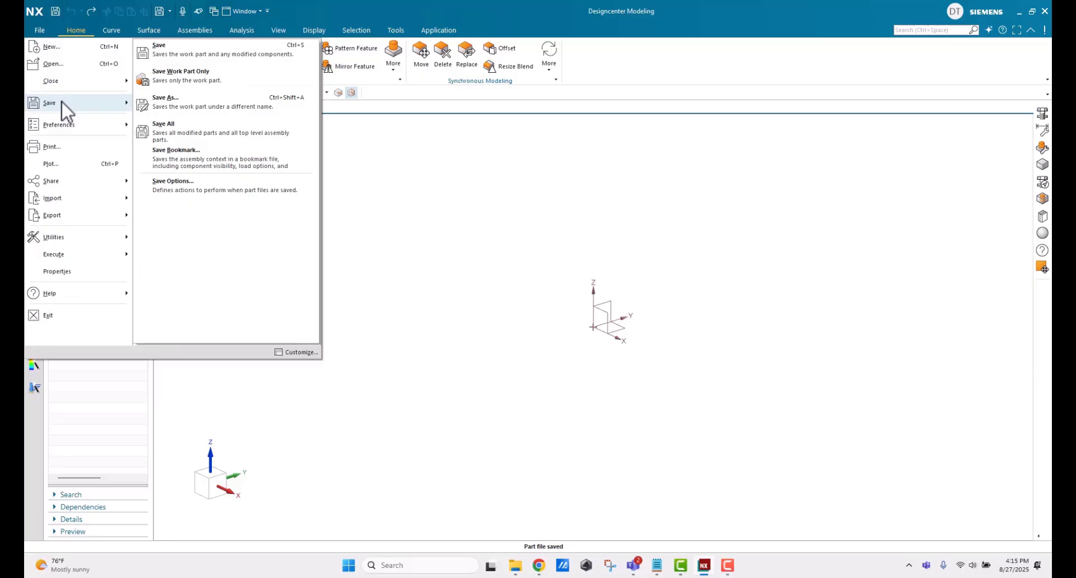
pyautogui.click(192, 112)
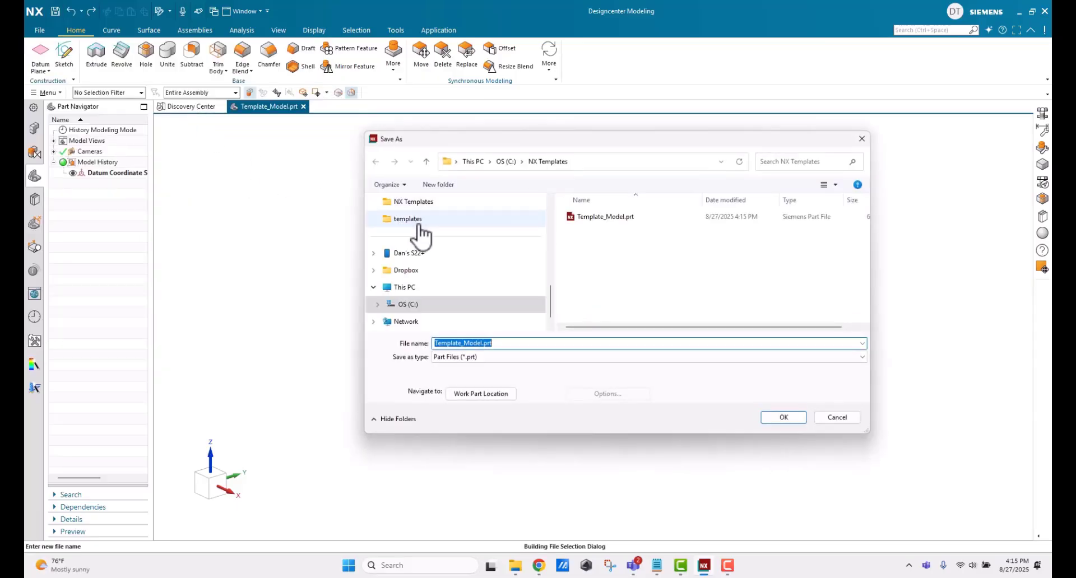
pyautogui.click(465, 344)
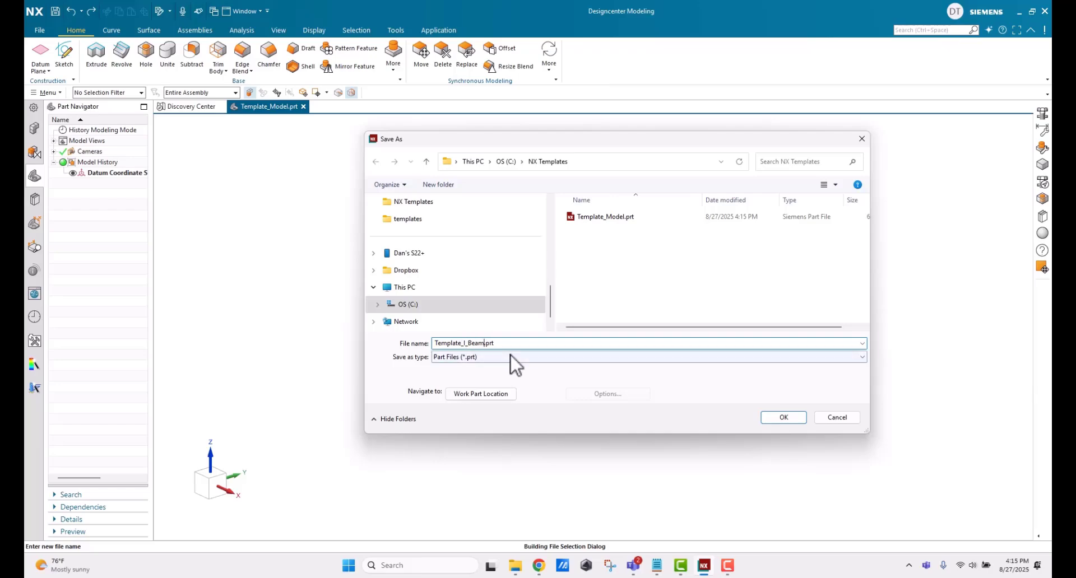
pyautogui.click(783, 417)
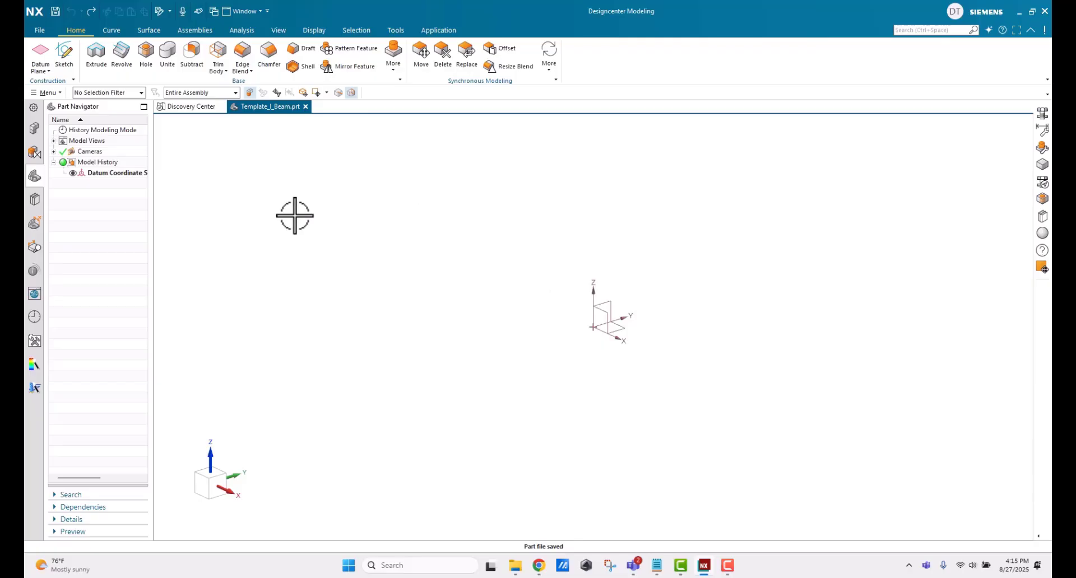
# Start a new sketch on the Top principal plane
pyautogui.click(64, 56)
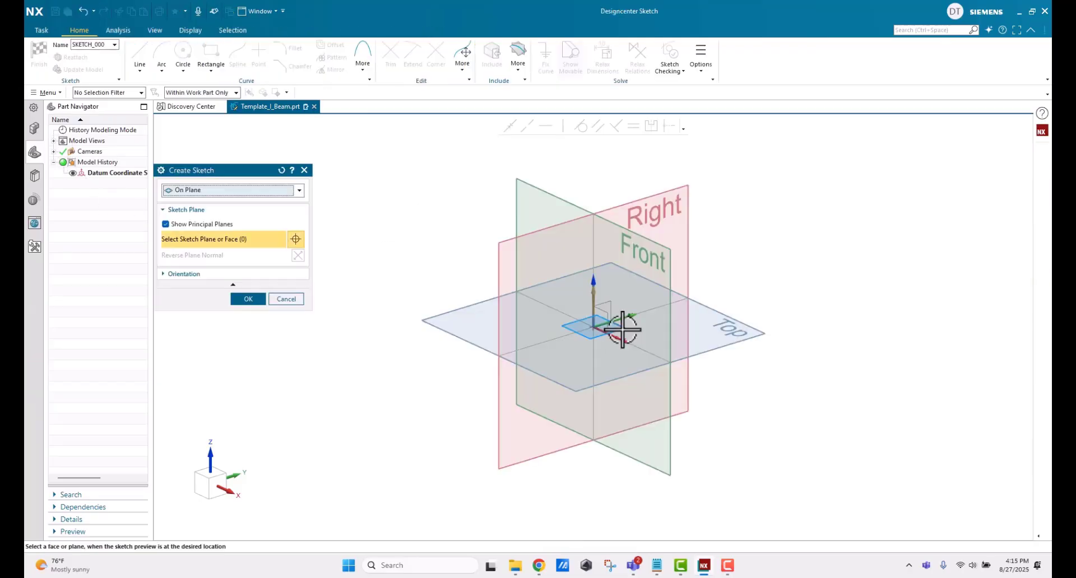
pyautogui.click(758, 334)
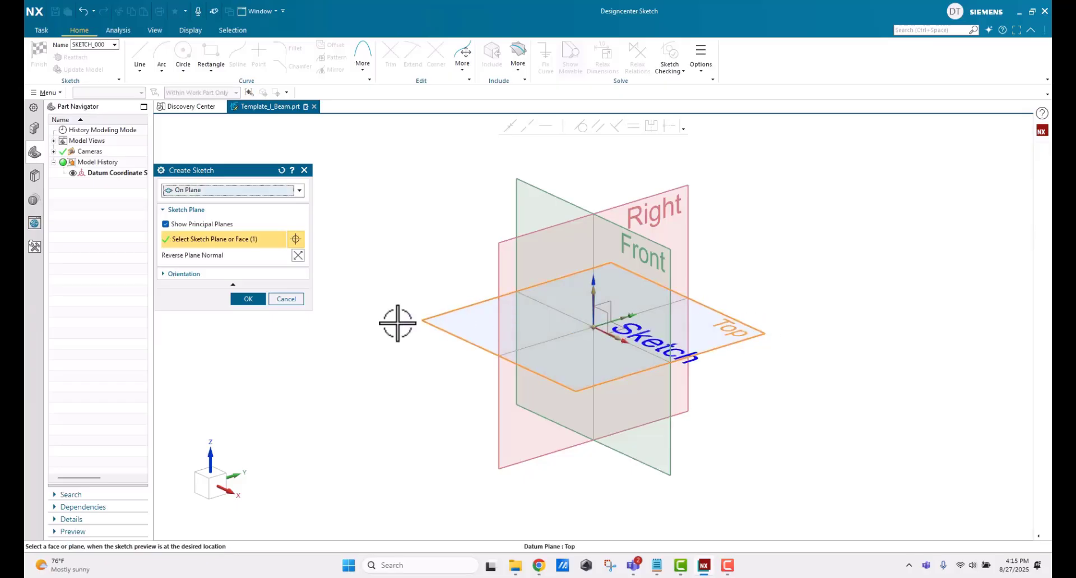
pyautogui.click(248, 299)
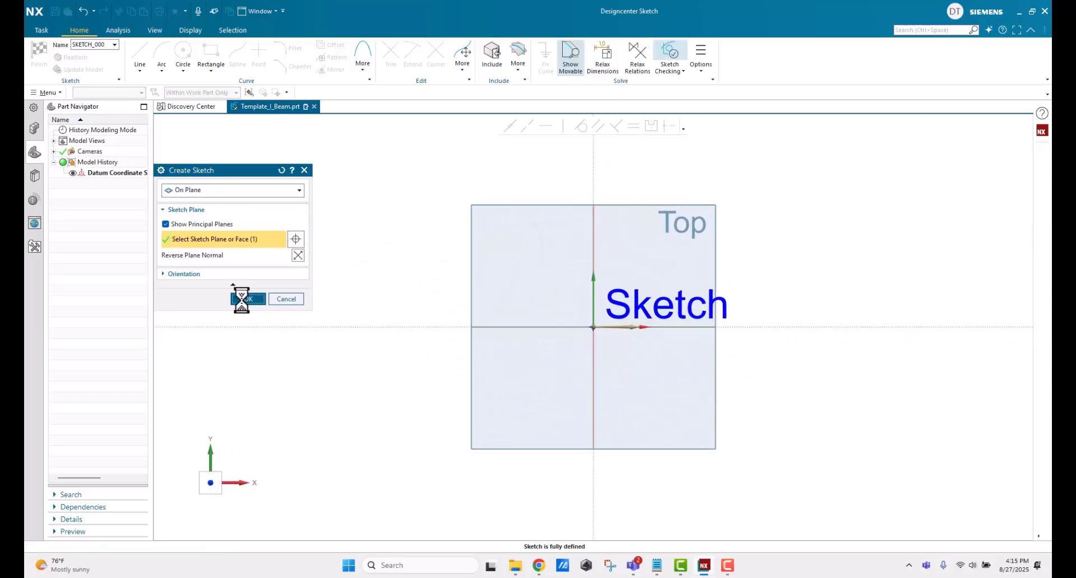
# Browse the Reuse Library to the Metric folder of the 2D Section Library in the NX Example Library
pyautogui.click(36, 207)
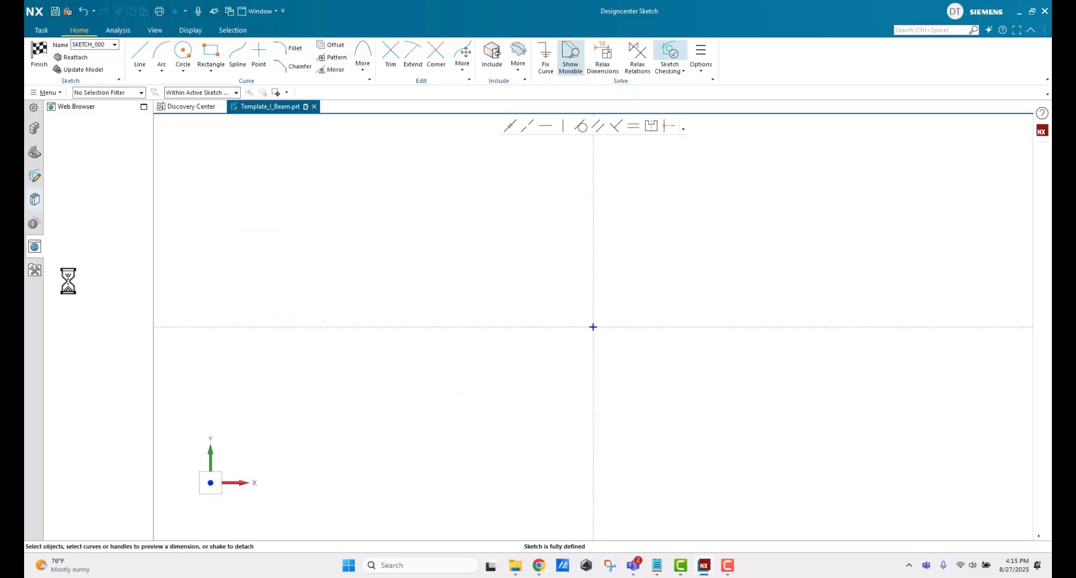
pyautogui.click(37, 198)
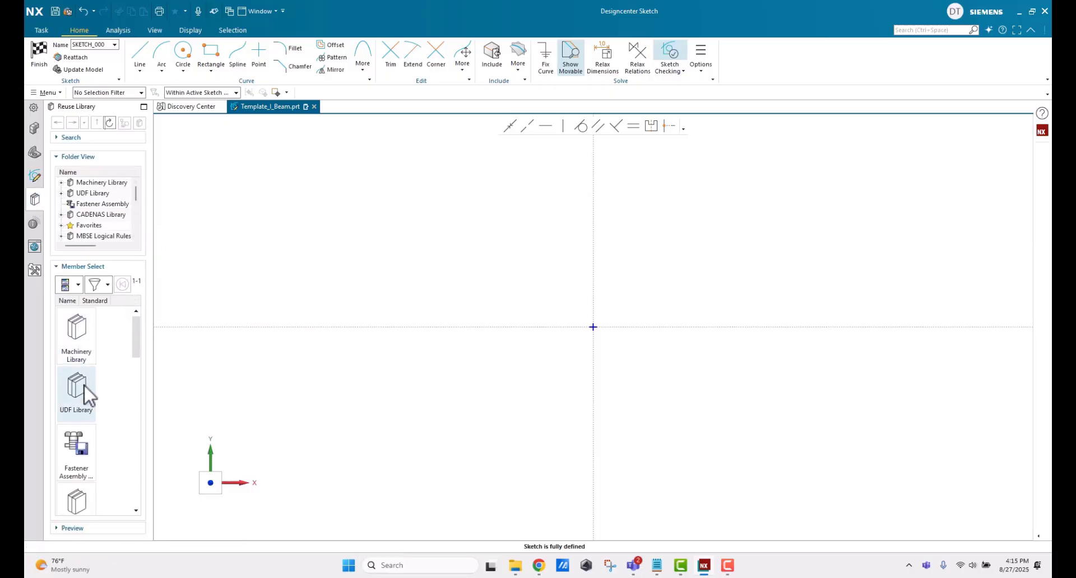
pyautogui.click(70, 483)
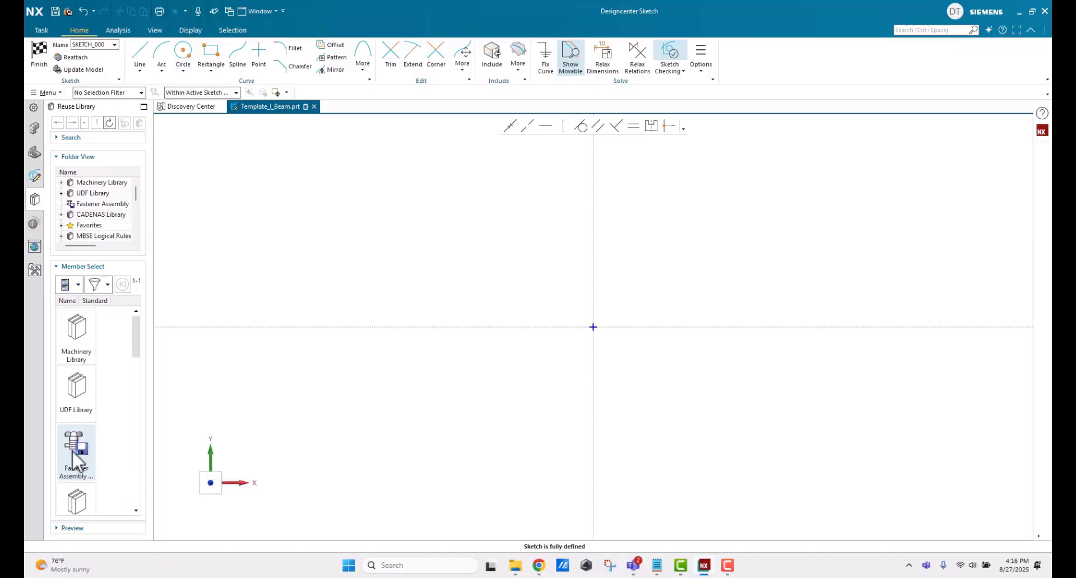
pyautogui.scroll(-3, 72, 449)
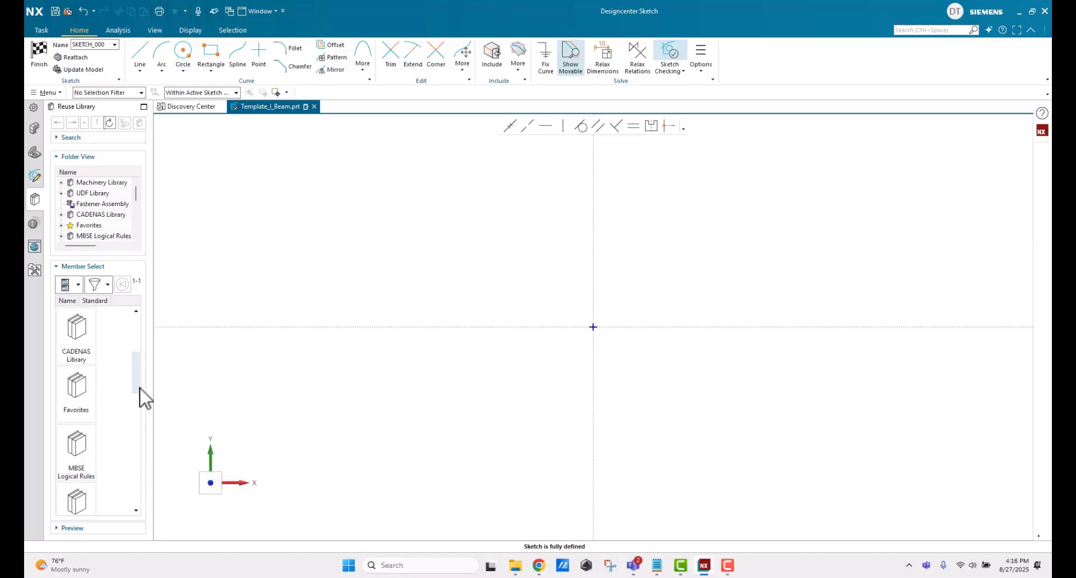
pyautogui.moveTo(137, 387); pyautogui.dragTo(138, 527)
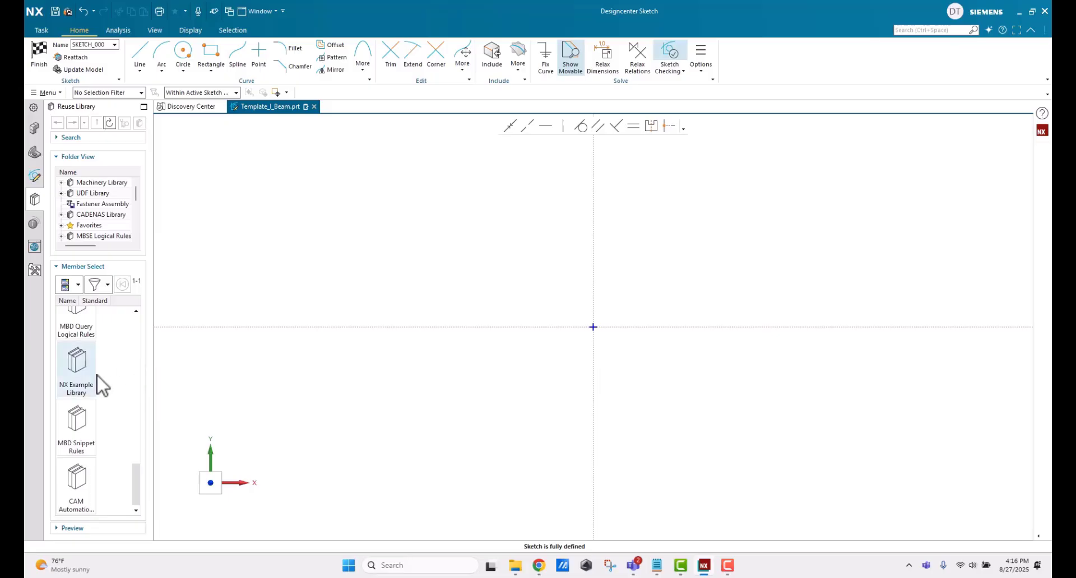
pyautogui.doubleClick(79, 369)
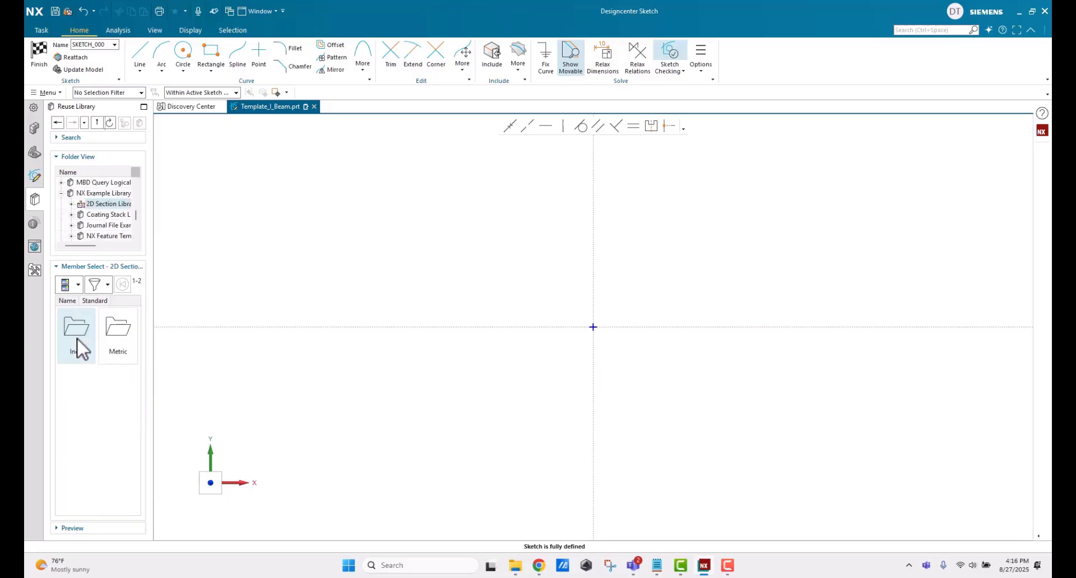
pyautogui.doubleClick(77, 339)
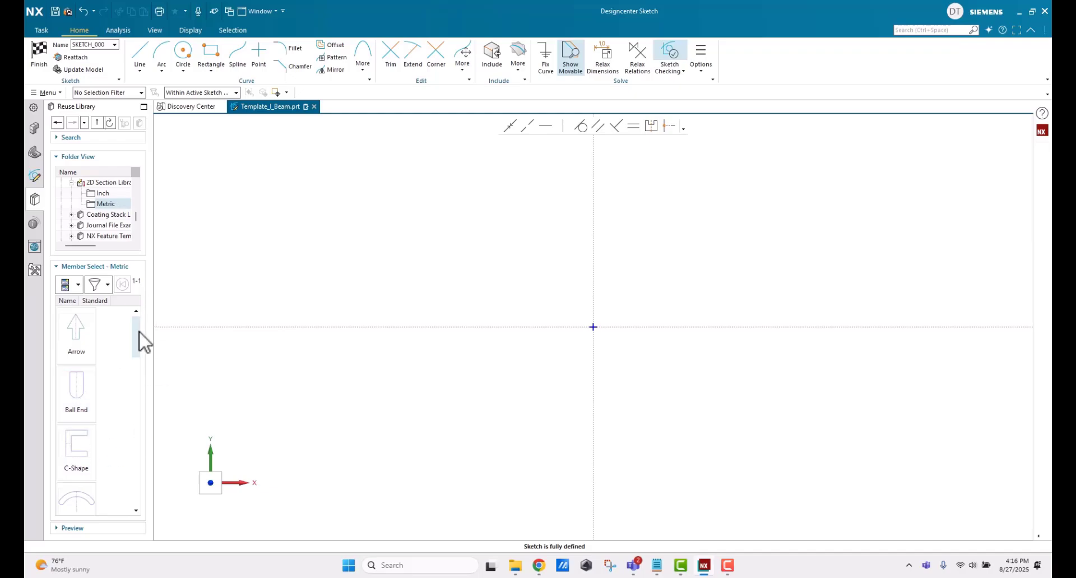
# Place the metric I-Shape section at the sketch origin
pyautogui.moveTo(137, 339); pyautogui.dragTo(137, 407)
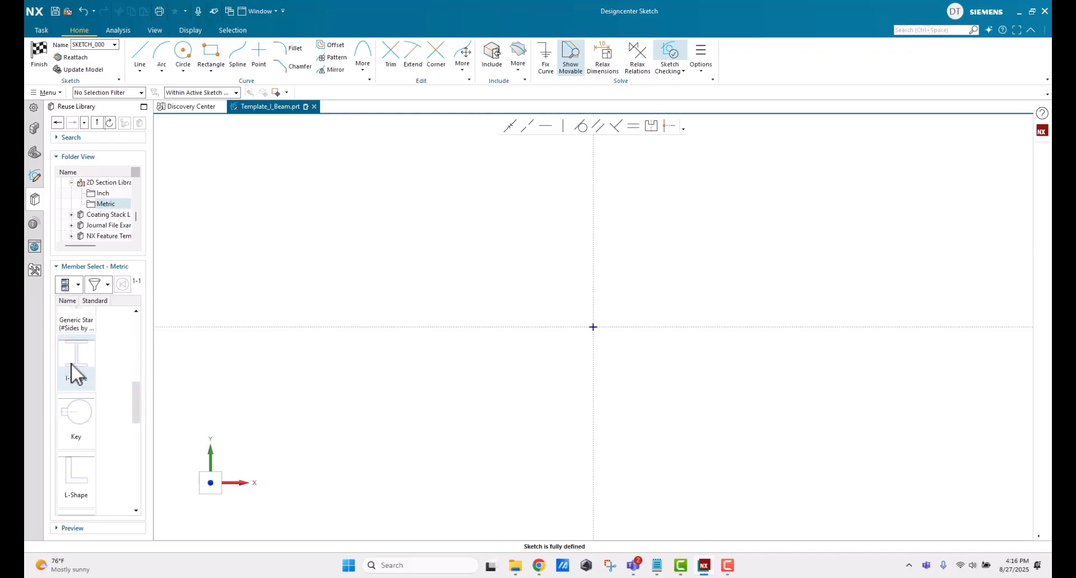
pyautogui.moveTo(71, 363)
pyautogui.mouseDown()
pyautogui.moveTo(319, 348)
pyautogui.moveTo(529, 280)
pyautogui.moveTo(594, 327)
pyautogui.mouseUp()
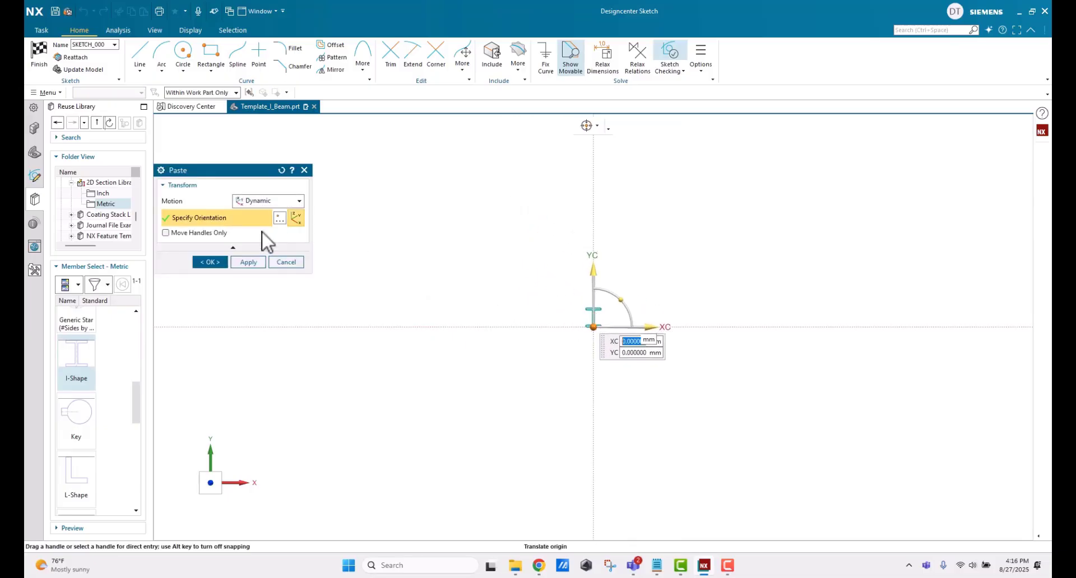
pyautogui.click(210, 262)
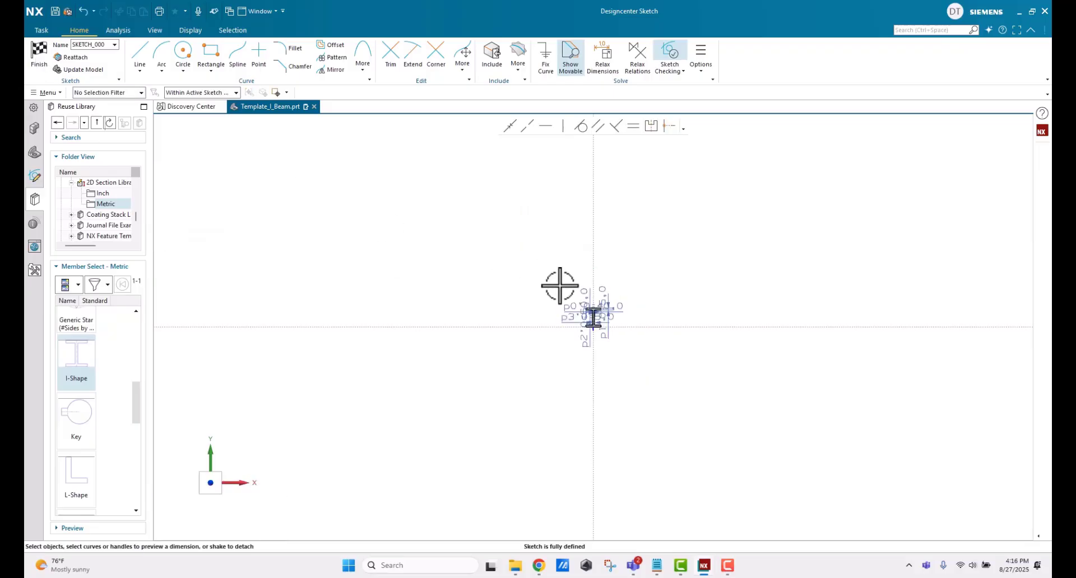
# Finish the sketch and extrude the I-Shape profile to an end distance of 400 mm
pyautogui.click(39, 54)
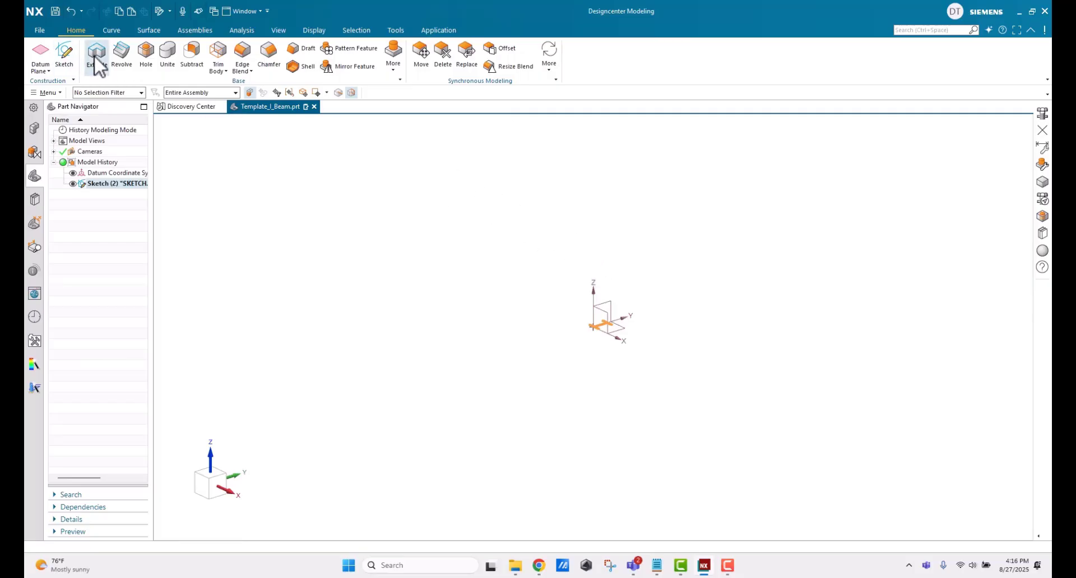
pyautogui.click(96, 56)
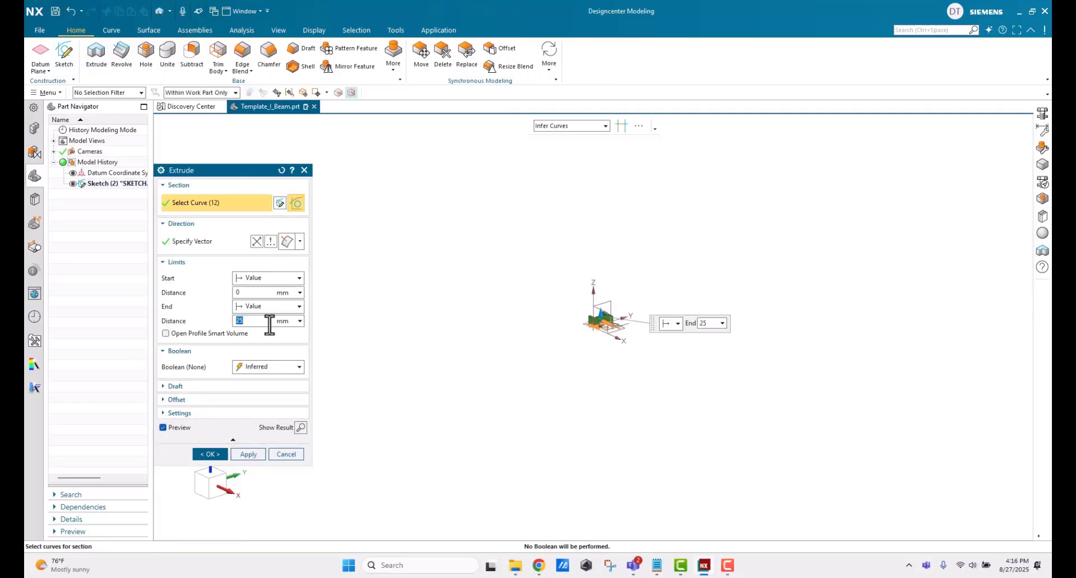
pyautogui.write('400')
pyautogui.press('Return')
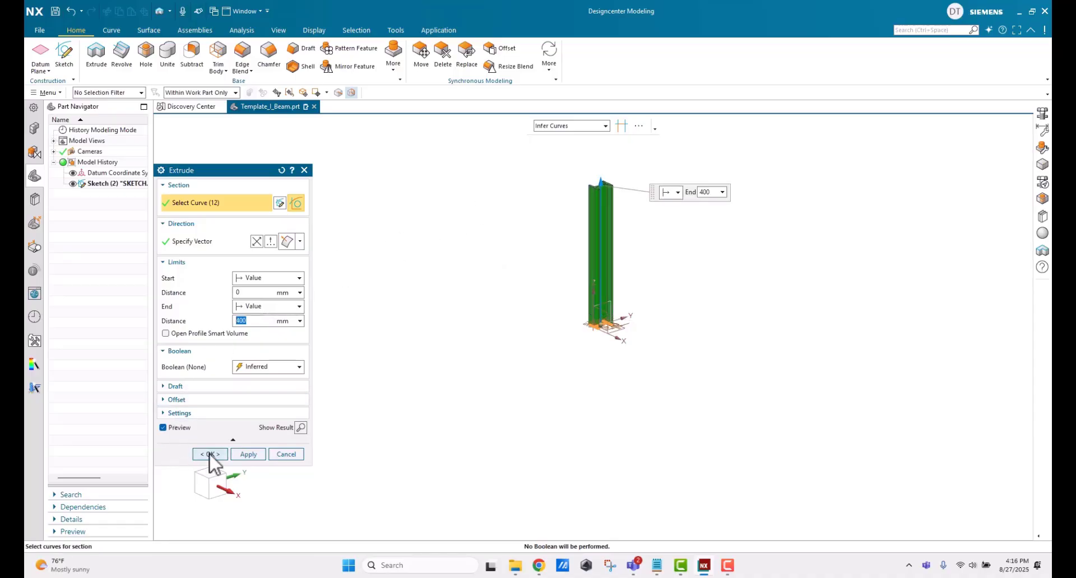
pyautogui.click(210, 454)
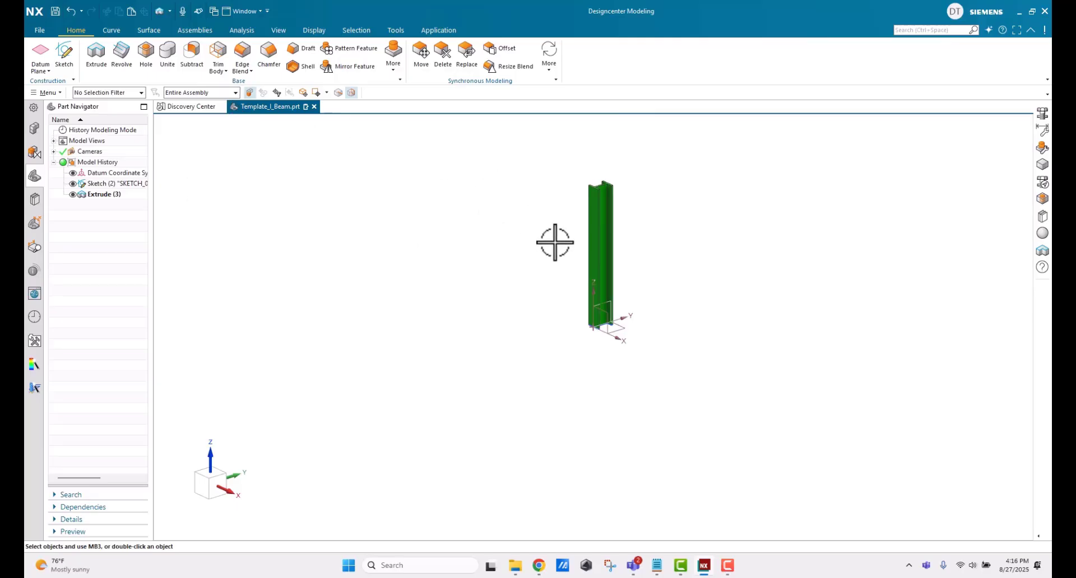
# Hide the I-beam sketch and the datum coordinate system, and save the part
pyautogui.scroll(8, 554, 242)
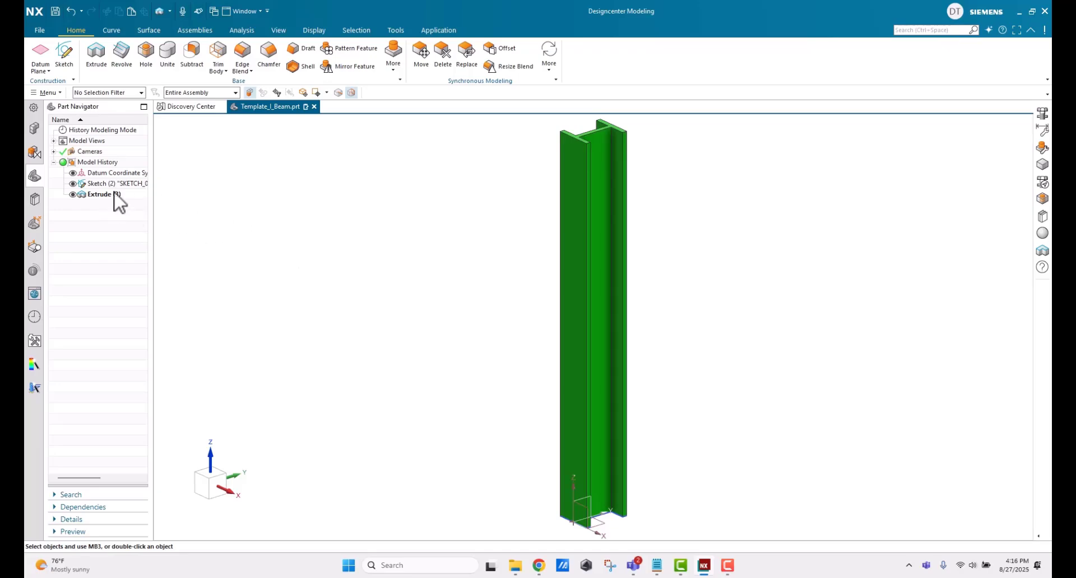
pyautogui.click(73, 184)
pyautogui.click(73, 173)
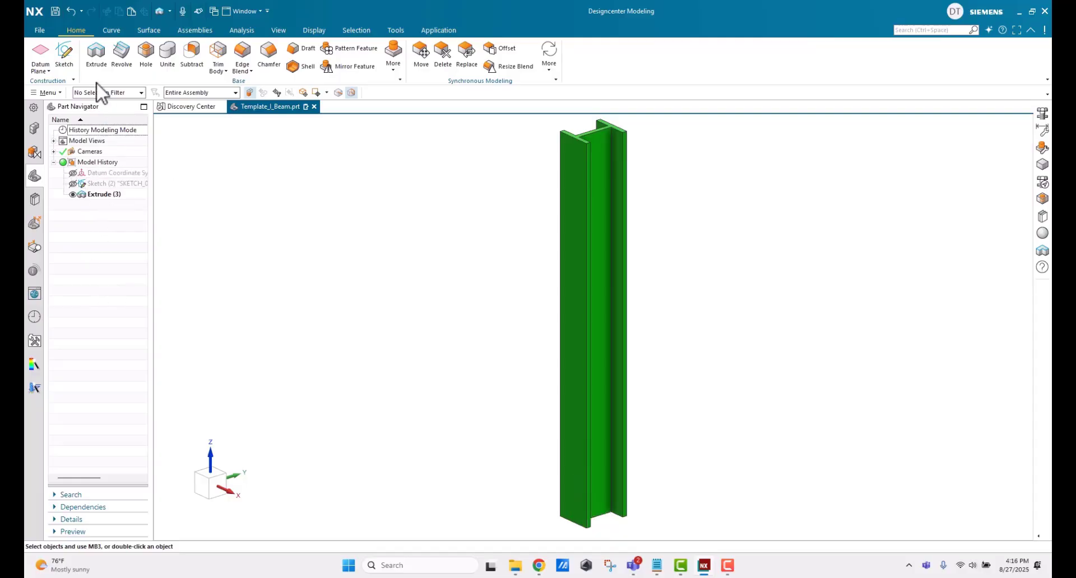
pyautogui.click(57, 11)
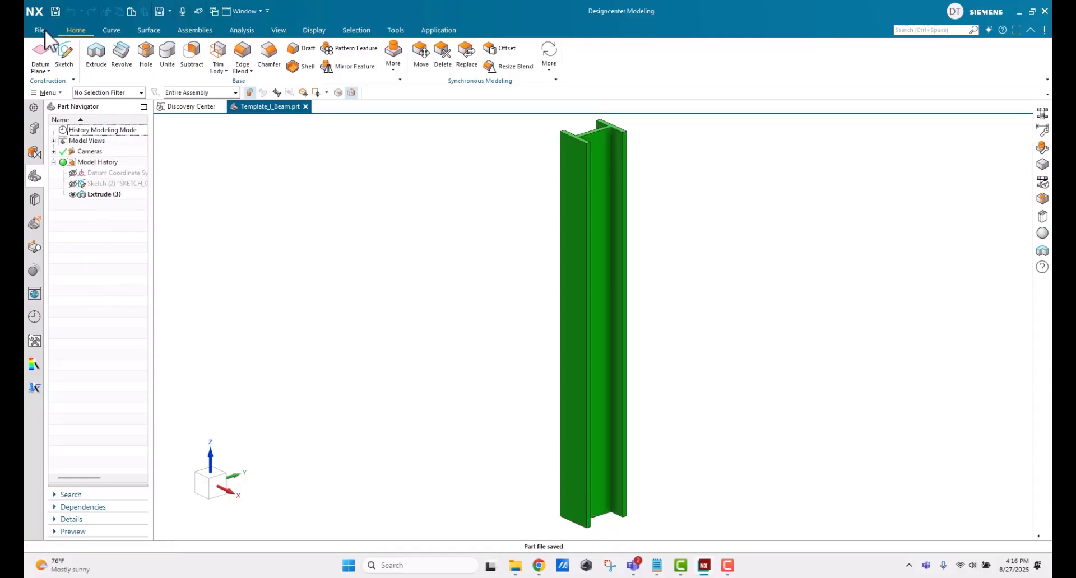
# Save the part under the new name Template_C_Channel.prt in the NX Templates folder
pyautogui.click(38, 30)
pyautogui.moveTo(50, 104)
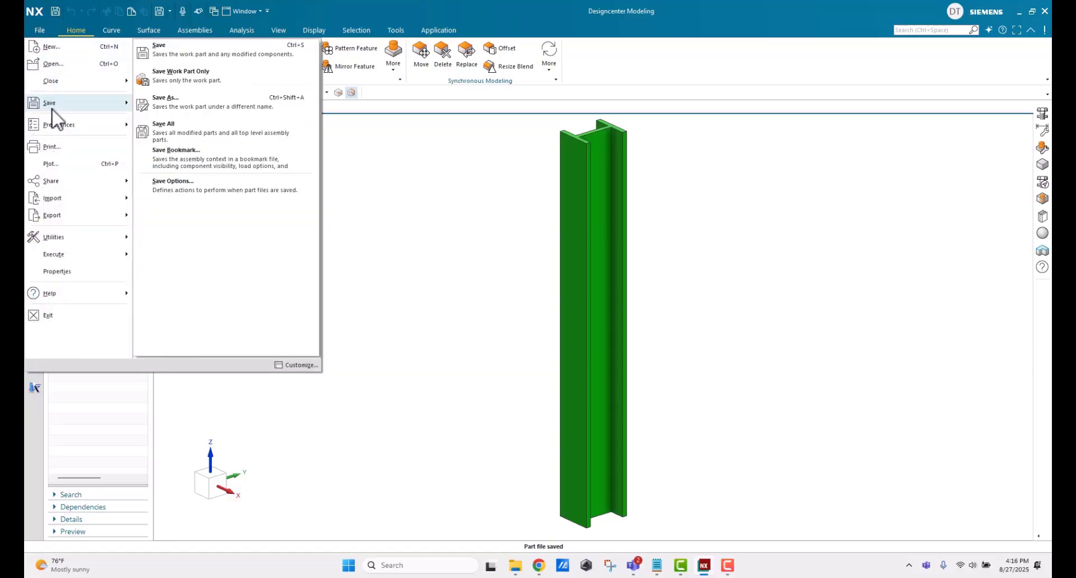
pyautogui.click(164, 98)
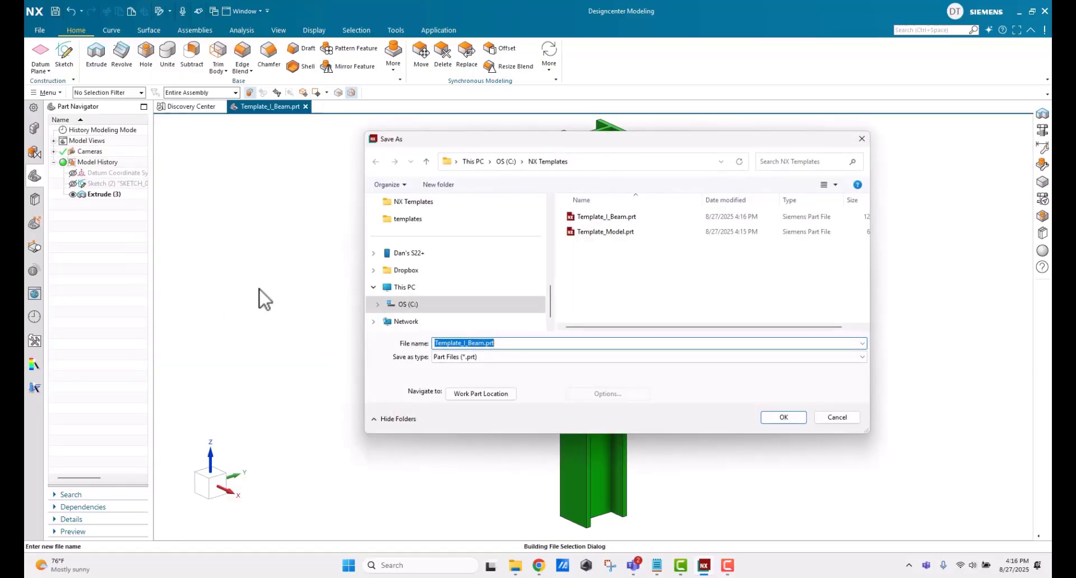
pyautogui.click(463, 343)
pyautogui.press('BackSpace')
pyautogui.write('C')
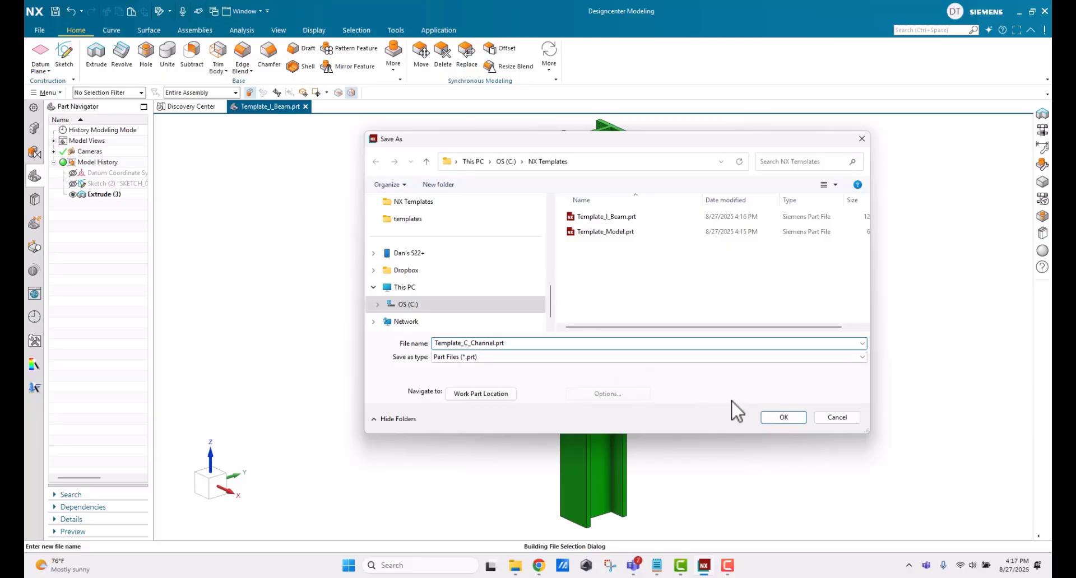
pyautogui.click(783, 417)
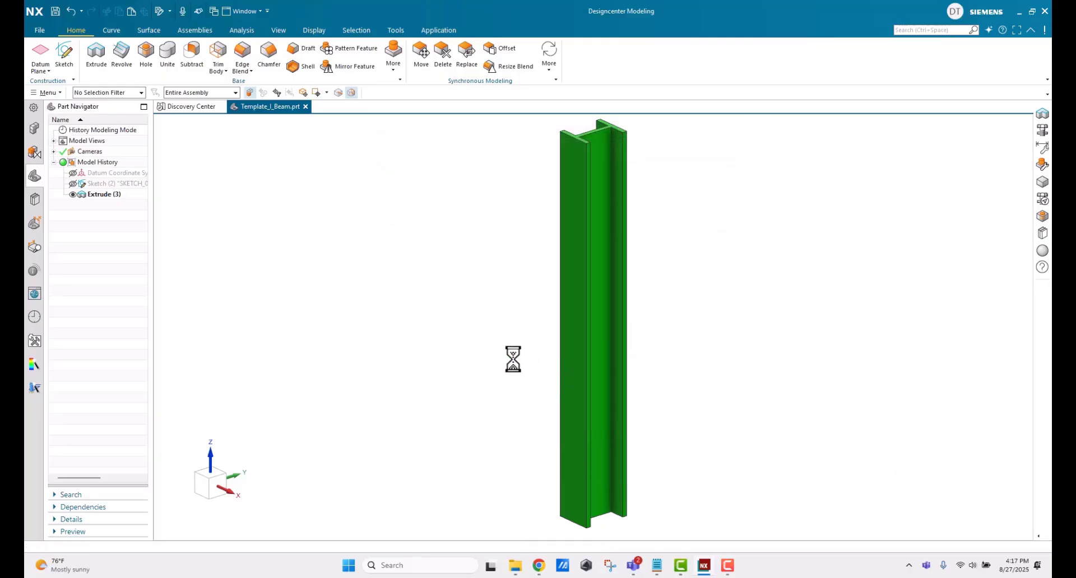
# Delete the I-beam extrusion with its sketch, and start a new sketch on the Top principal plane
pyautogui.click(98, 195)
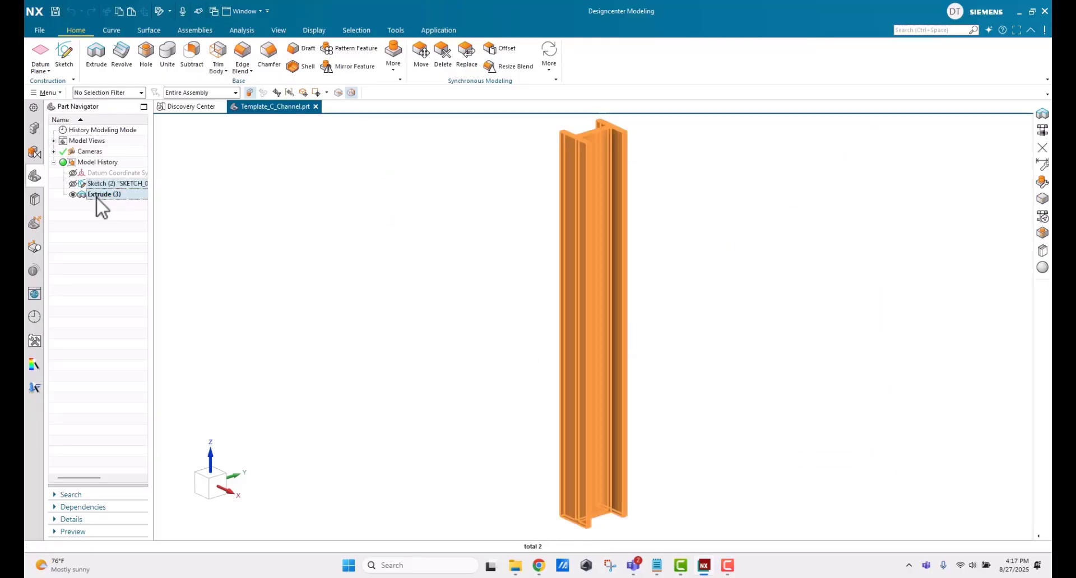
pyautogui.press('Delete')
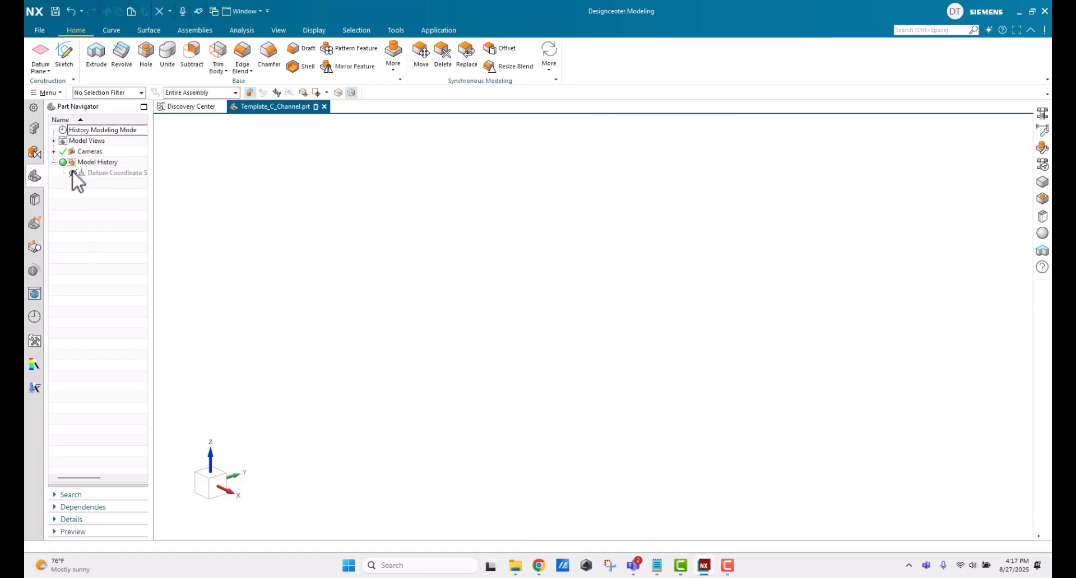
pyautogui.click(64, 55)
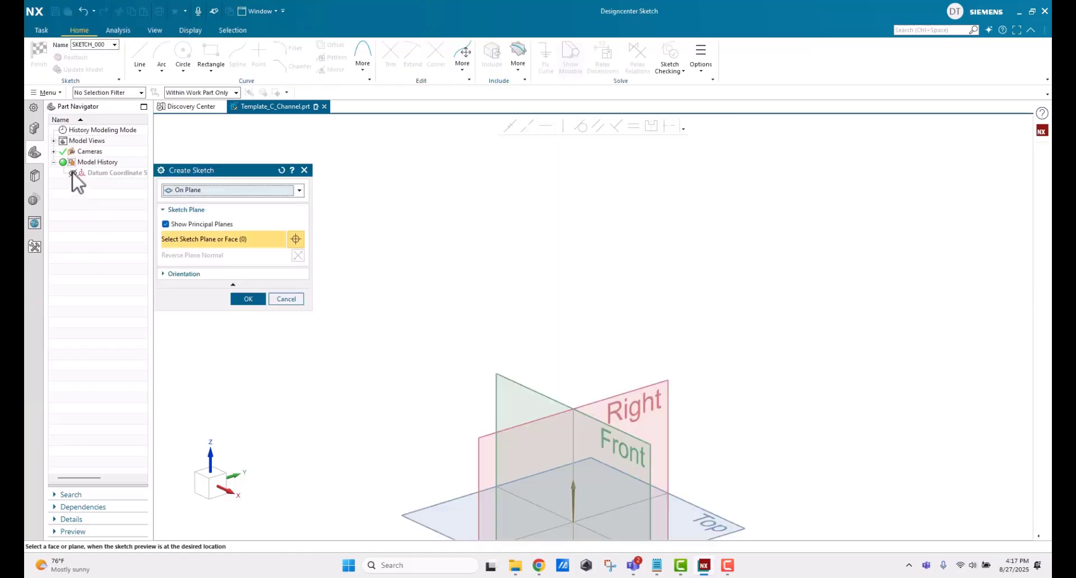
pyautogui.click(720, 514)
pyautogui.click(240, 299)
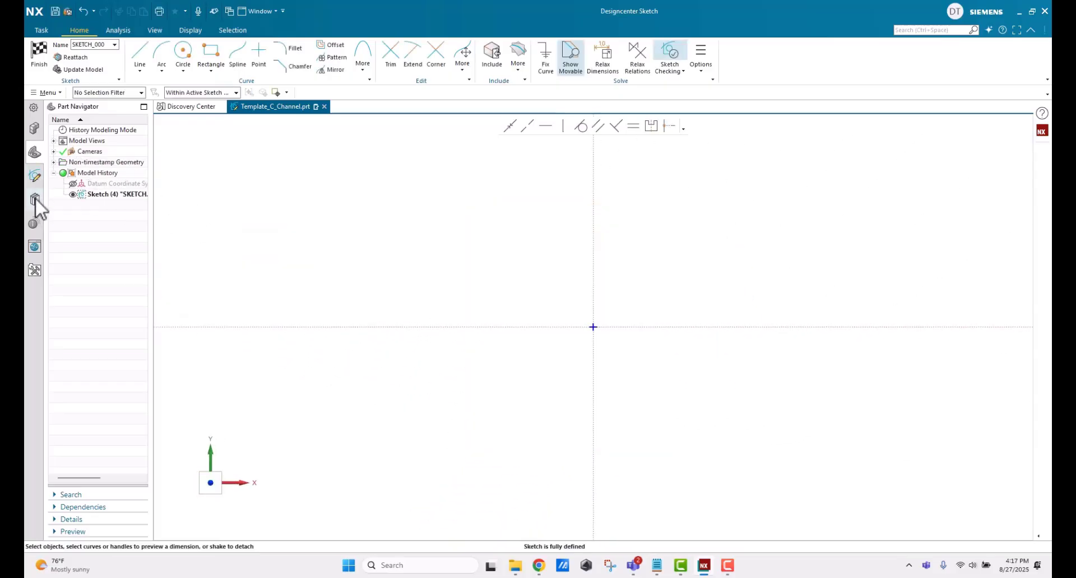
# Place the metric C-Shape section from the Reuse Library at the sketch origin
pyautogui.click(35, 199)
pyautogui.click(84, 446)
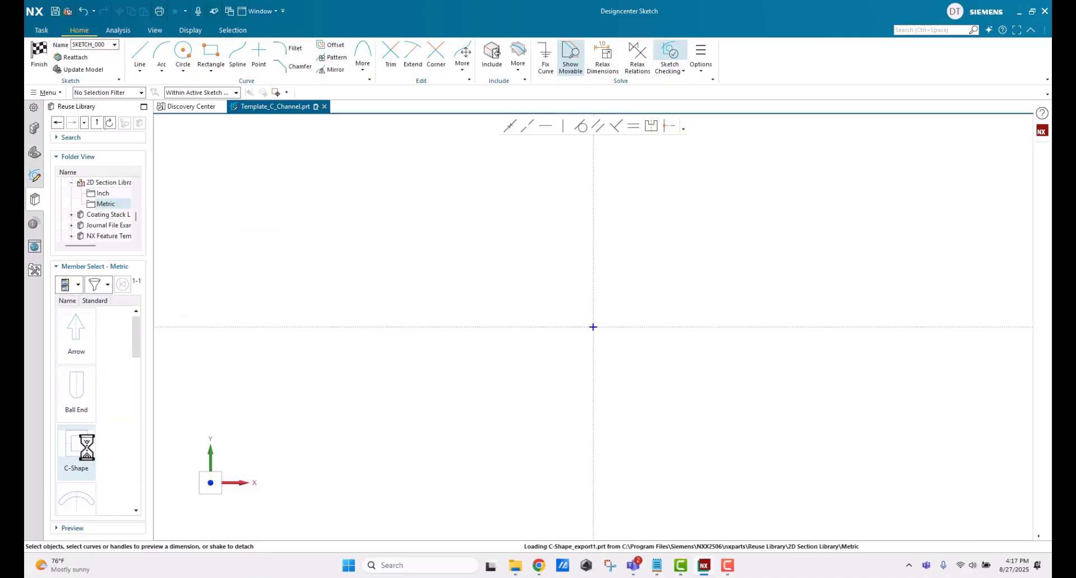
pyautogui.moveTo(84, 446)
pyautogui.mouseDown()
pyautogui.moveTo(443, 252)
pyautogui.moveTo(432, 240)
pyautogui.moveTo(579, 329)
pyautogui.moveTo(594, 326)
pyautogui.mouseUp()
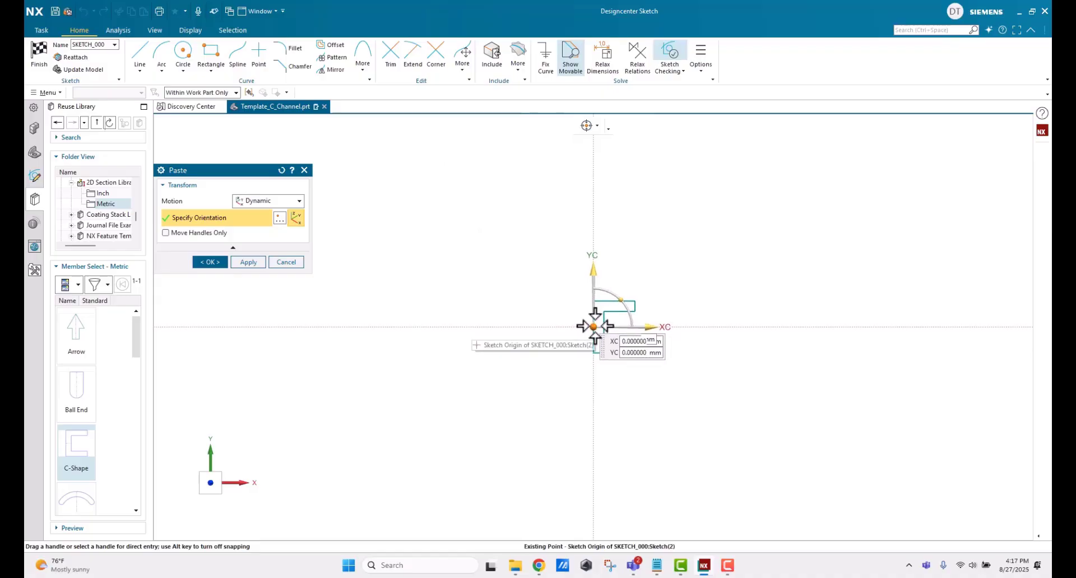
pyautogui.click(210, 262)
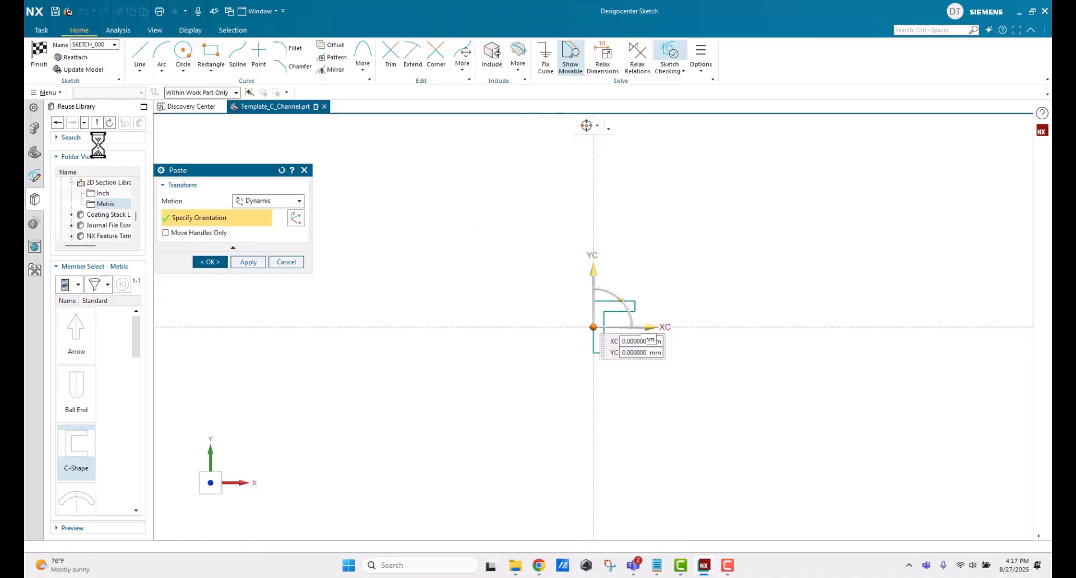
# Finish the sketch and extrude the C-Shape profile 400 mm
pyautogui.click(40, 54)
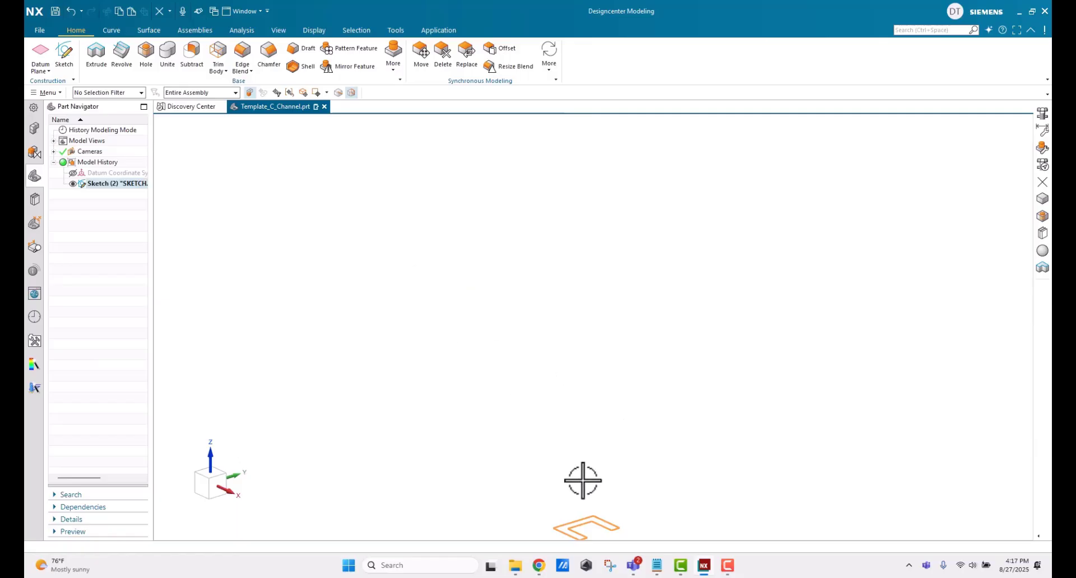
pyautogui.press('x')
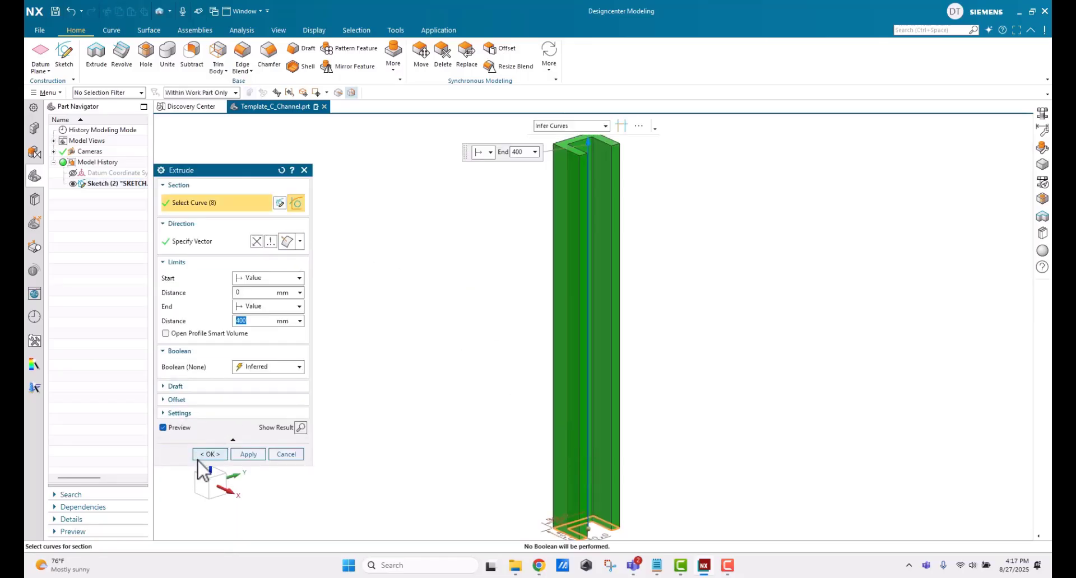
pyautogui.click(208, 454)
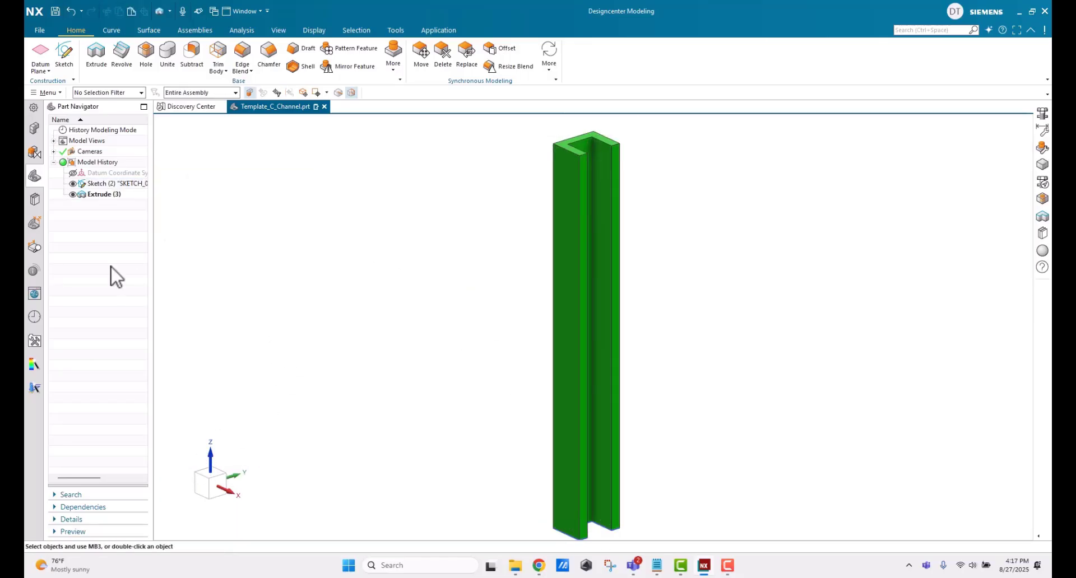
# Hide the C-channel sketch and save the part
pyautogui.click(72, 183)
pyautogui.hotkey('ctrl', 'f')
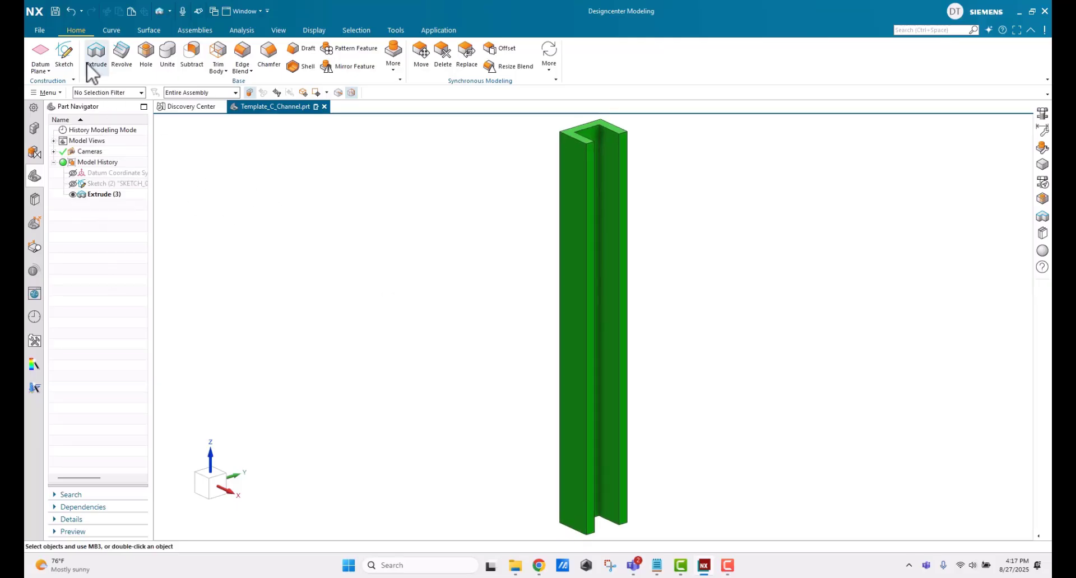
pyautogui.click(56, 11)
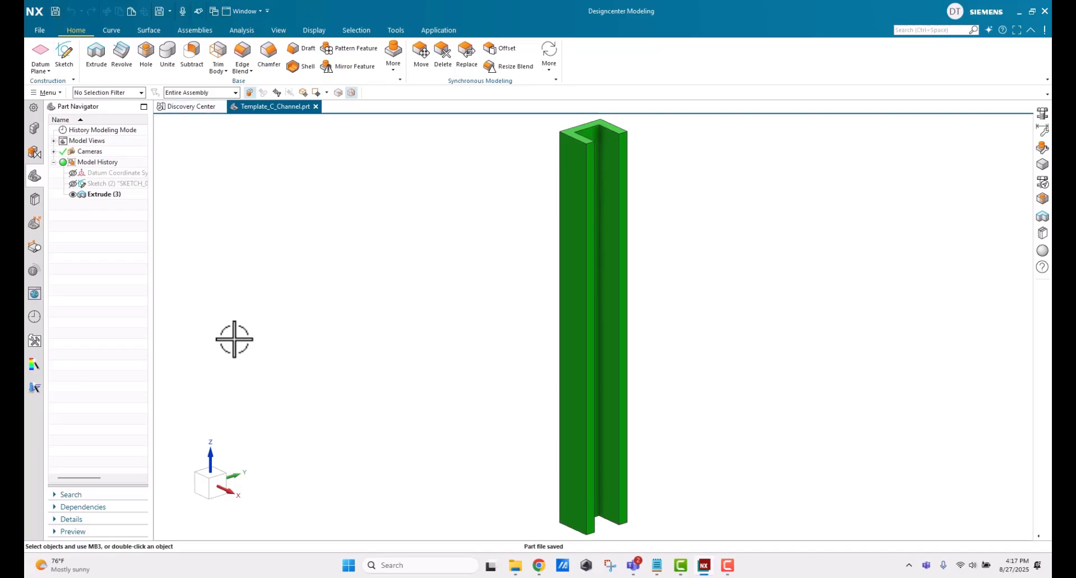
# Switch to File Explorer and go to the NXX2506 installation folder under Program Files, Siemens on the C: drive
pyautogui.click(515, 567)
pyautogui.doubleClick(205, 197)
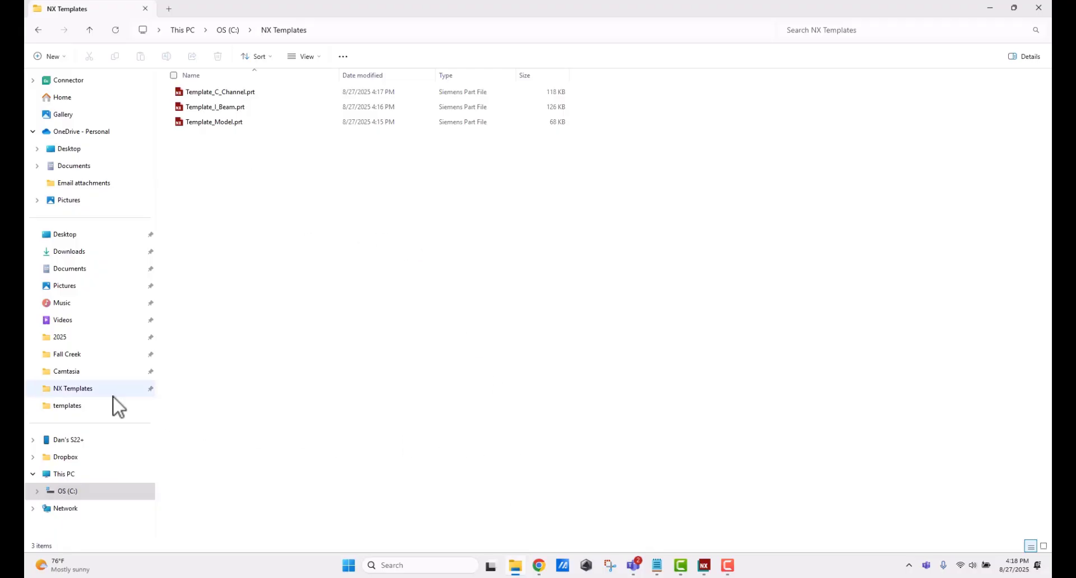
pyautogui.click(37, 491)
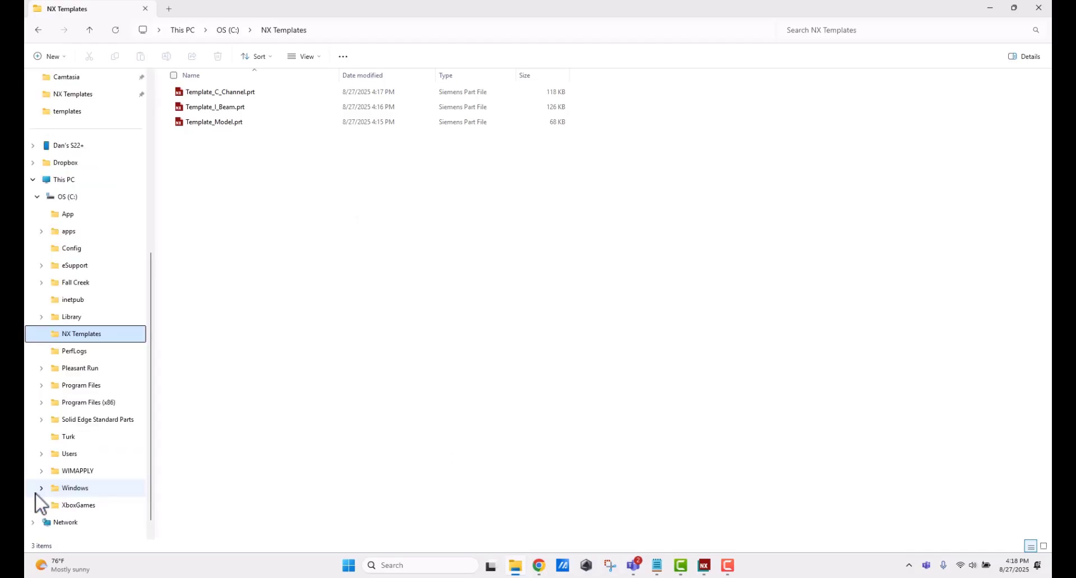
pyautogui.click(78, 386)
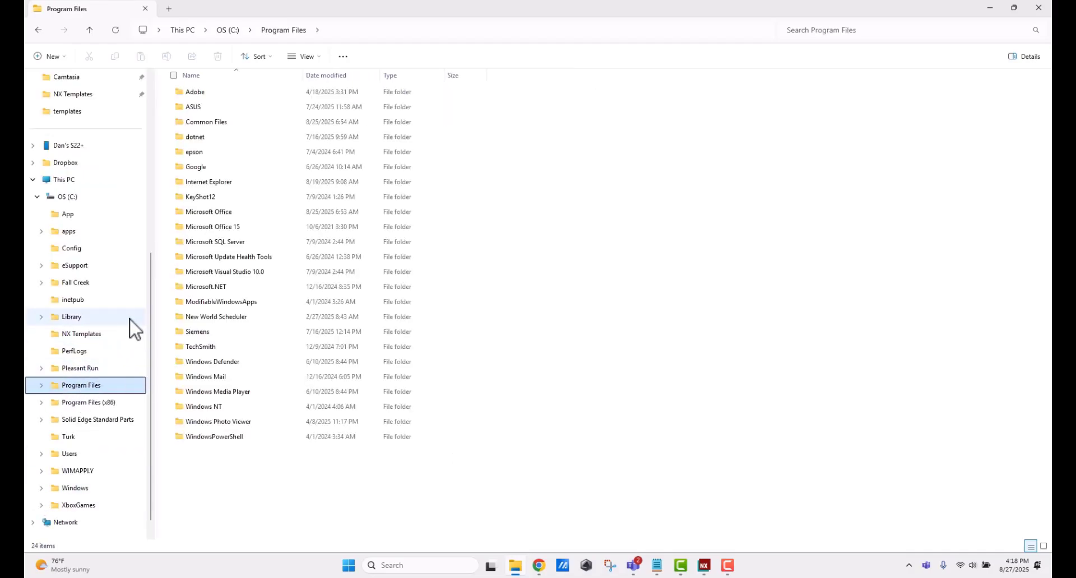
pyautogui.click(39, 385)
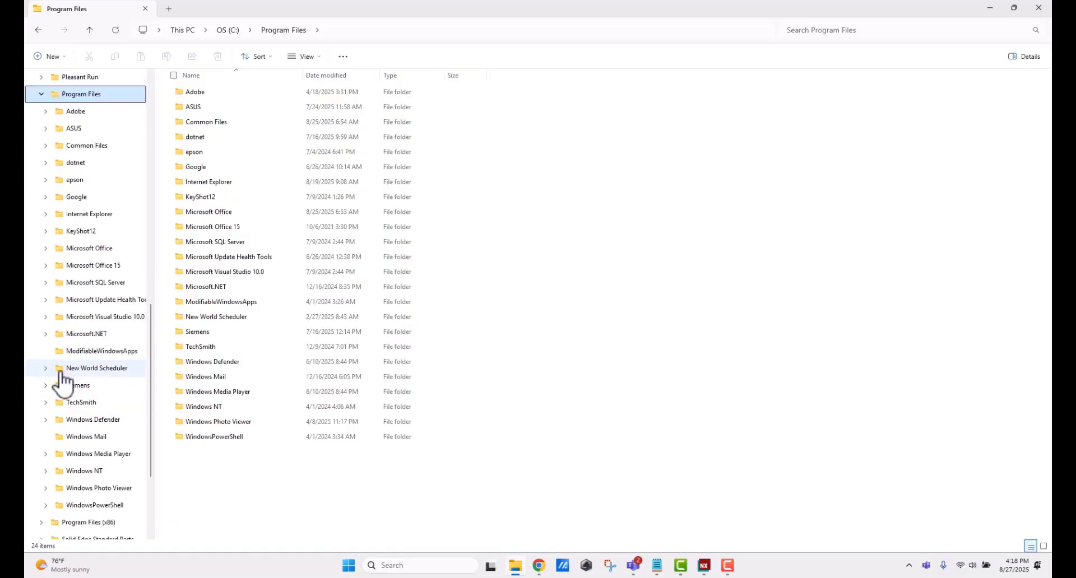
pyautogui.click(71, 385)
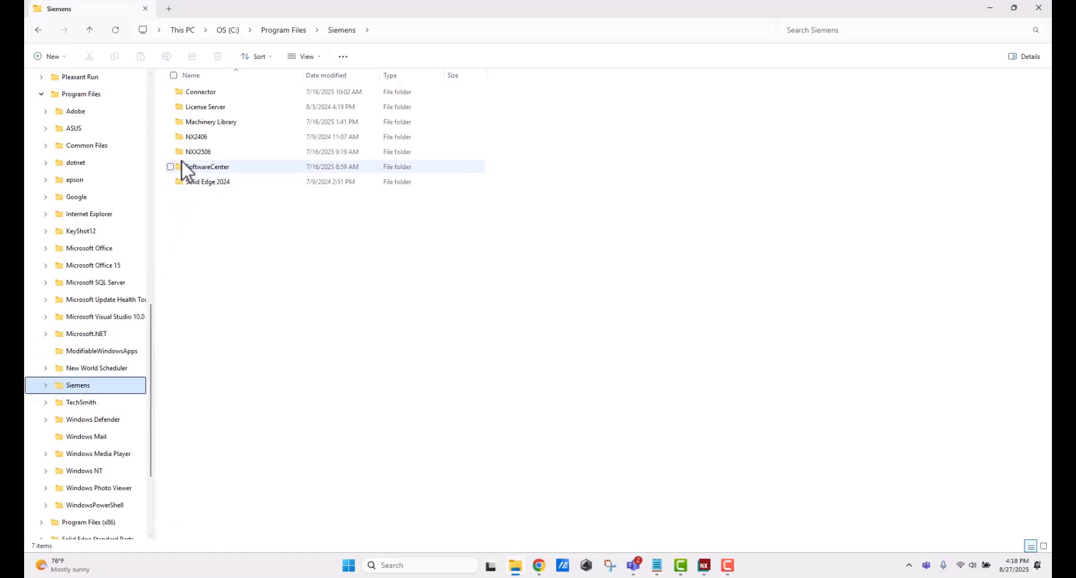
pyautogui.click(194, 152)
pyautogui.doubleClick(197, 151)
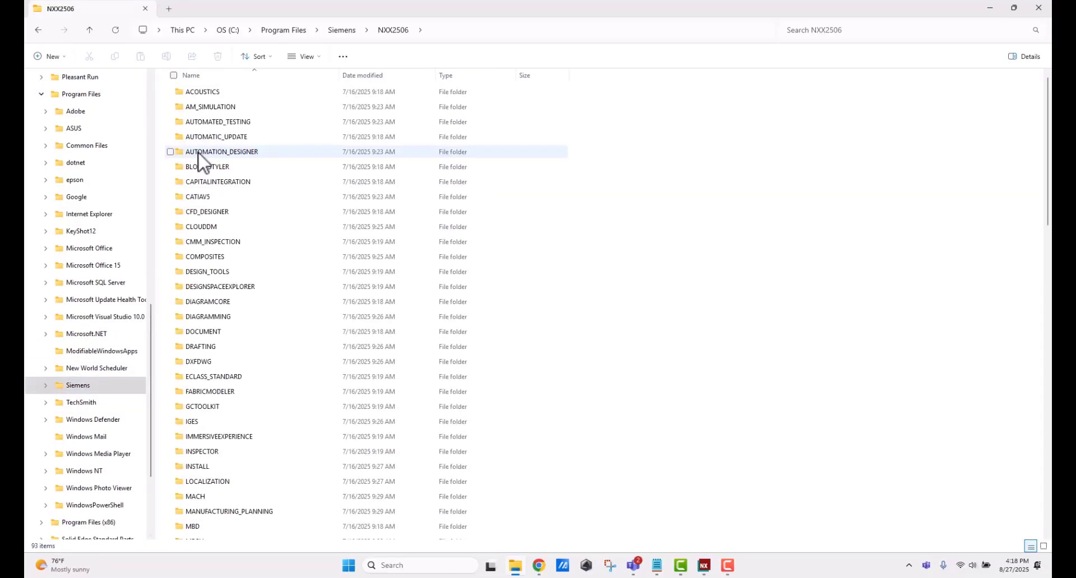
# Open the templates folder inside UGII and look through its template and palette files
pyautogui.scroll(-10, 216, 280)
pyautogui.scroll(-6, 216, 293)
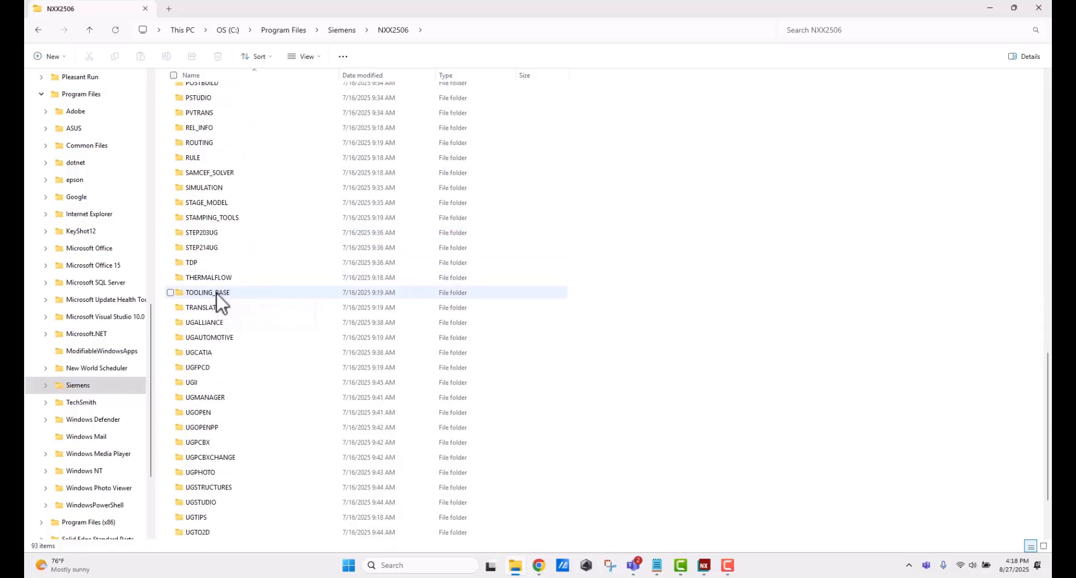
pyautogui.doubleClick(201, 382)
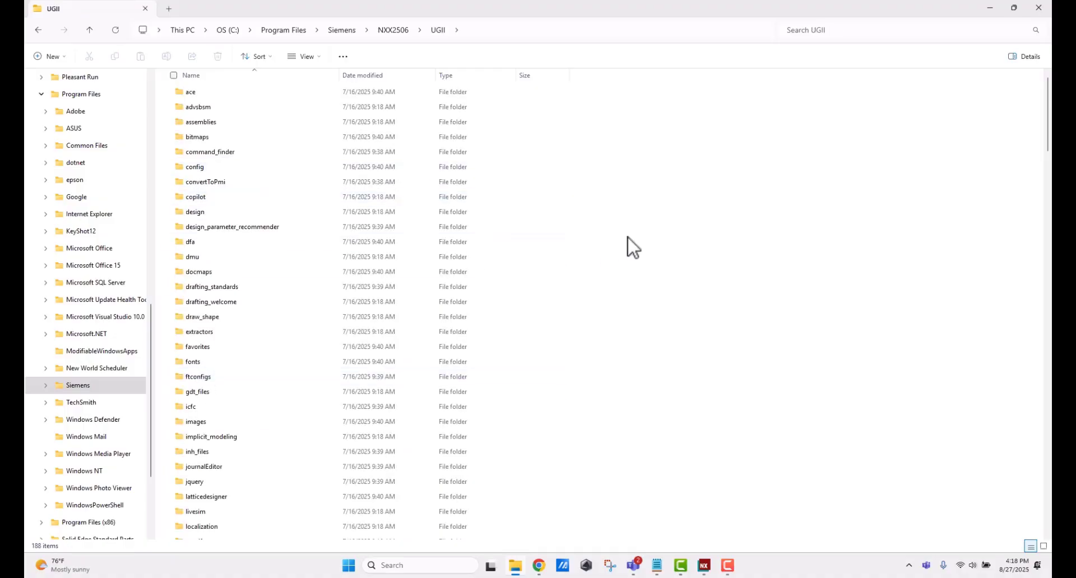
pyautogui.scroll(-10, 218, 360)
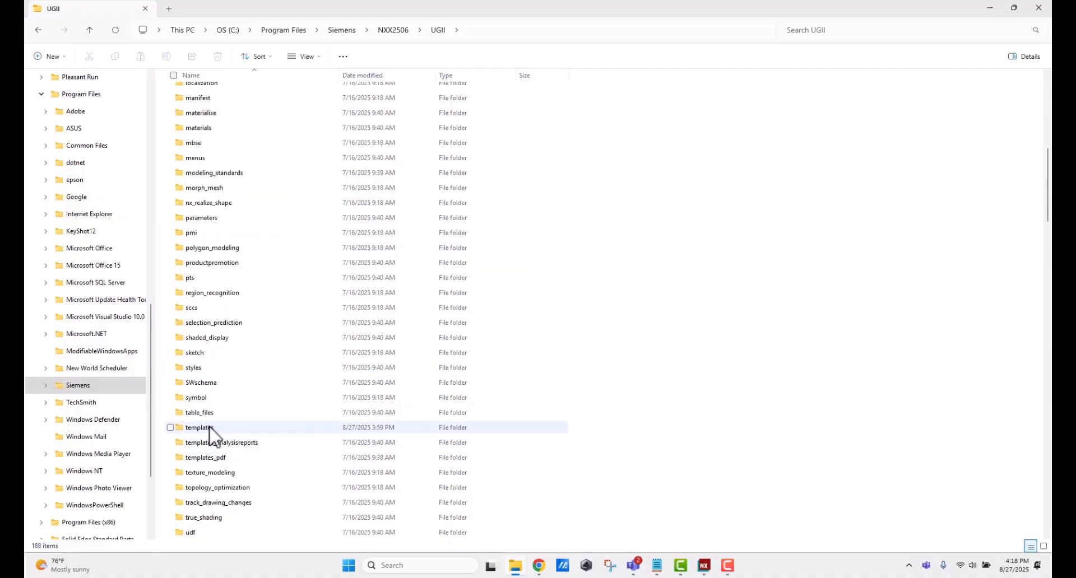
pyautogui.doubleClick(199, 427)
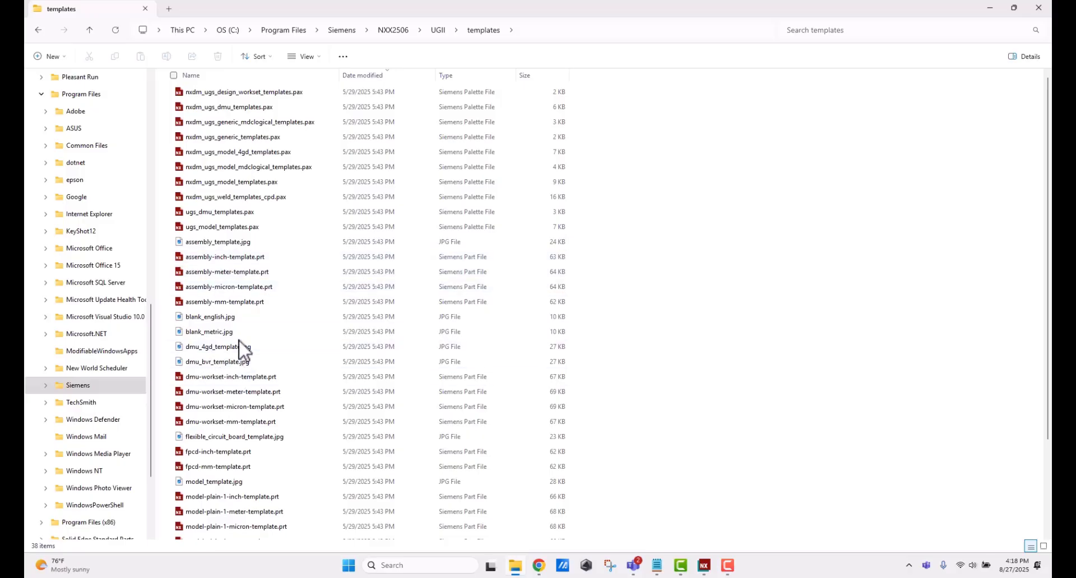
pyautogui.scroll(-2, 234, 342)
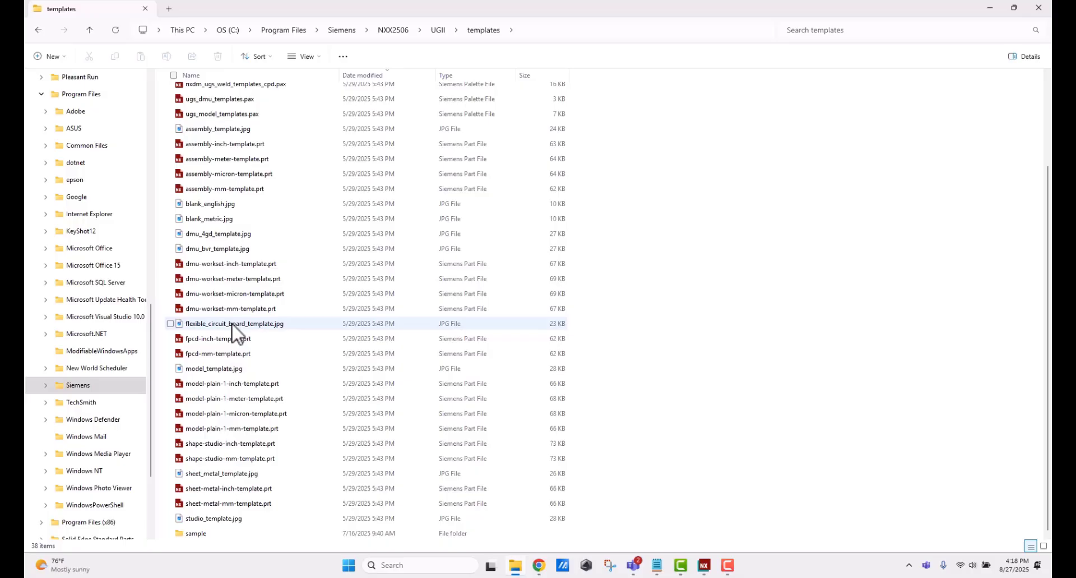
pyautogui.scroll(3, 232, 331)
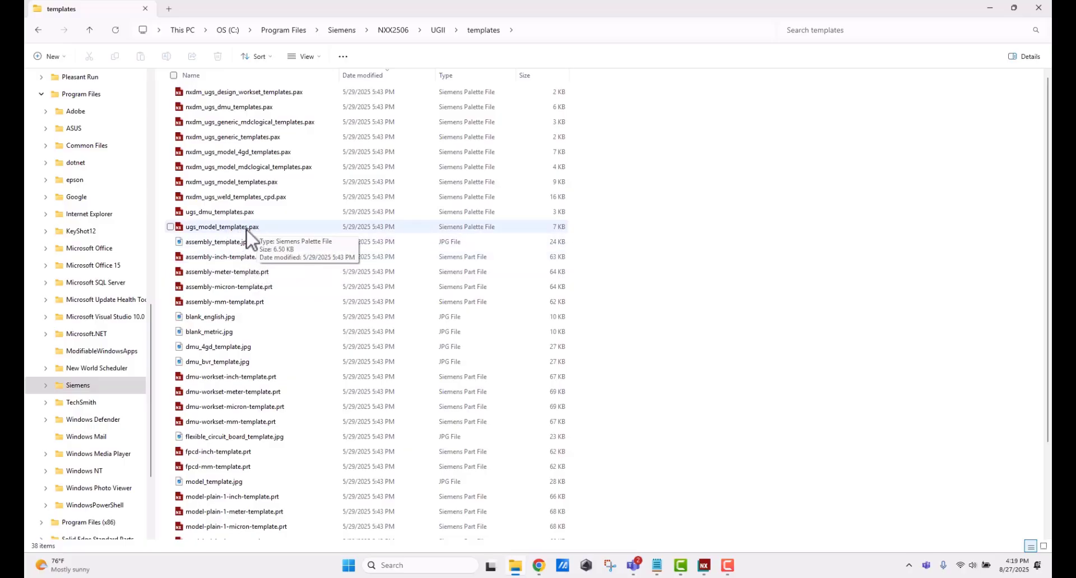
pyautogui.click(201, 230)
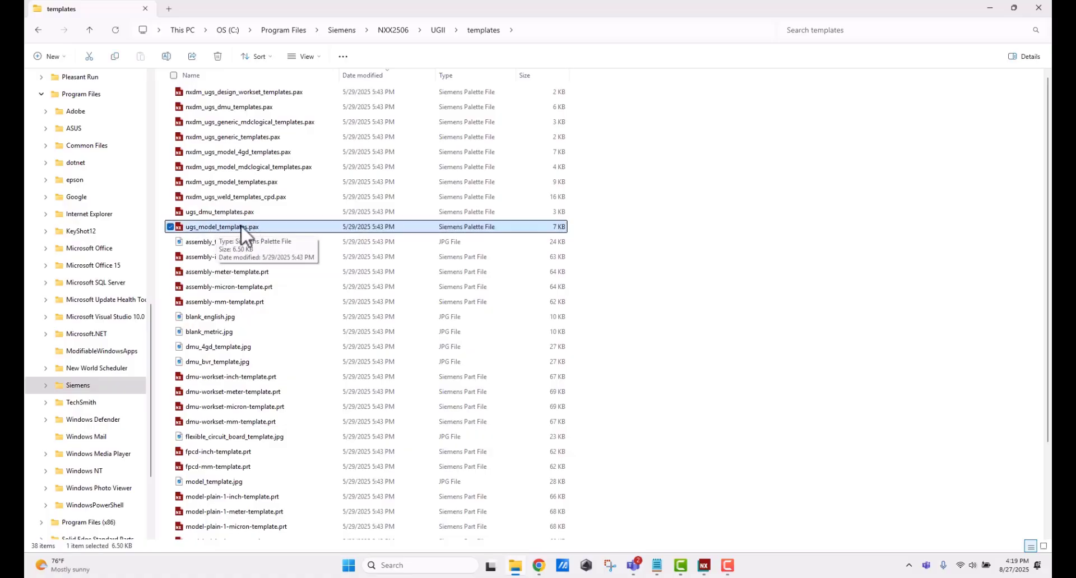
pyautogui.rightClick(236, 225)
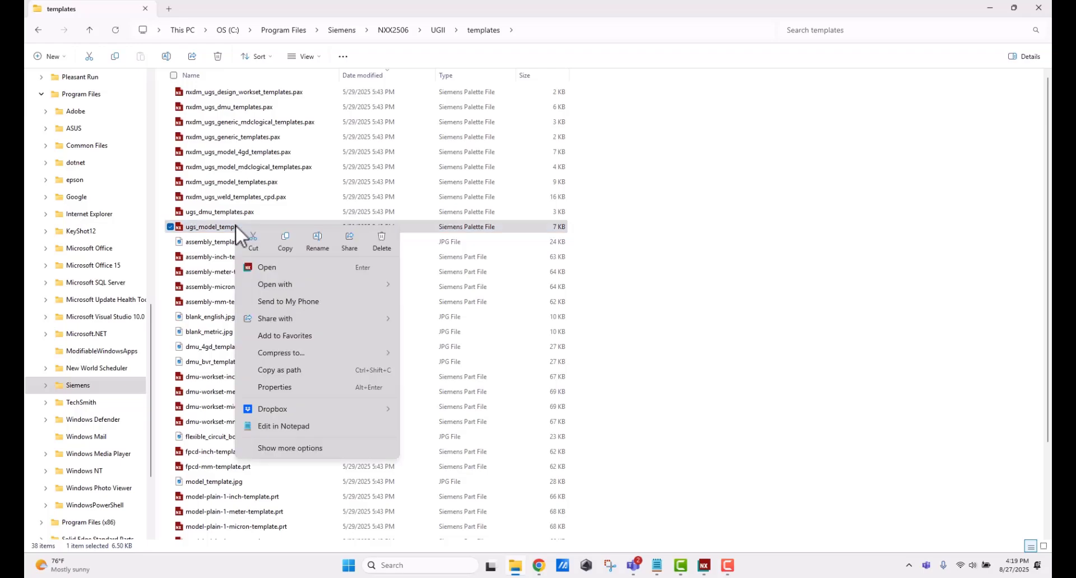
pyautogui.click(281, 426)
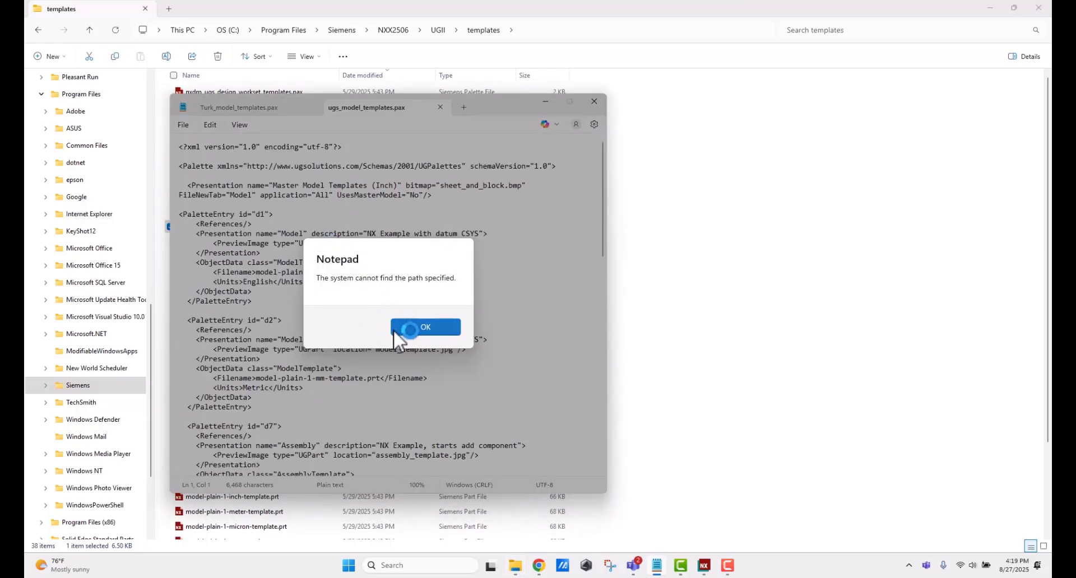
pyautogui.click(423, 329)
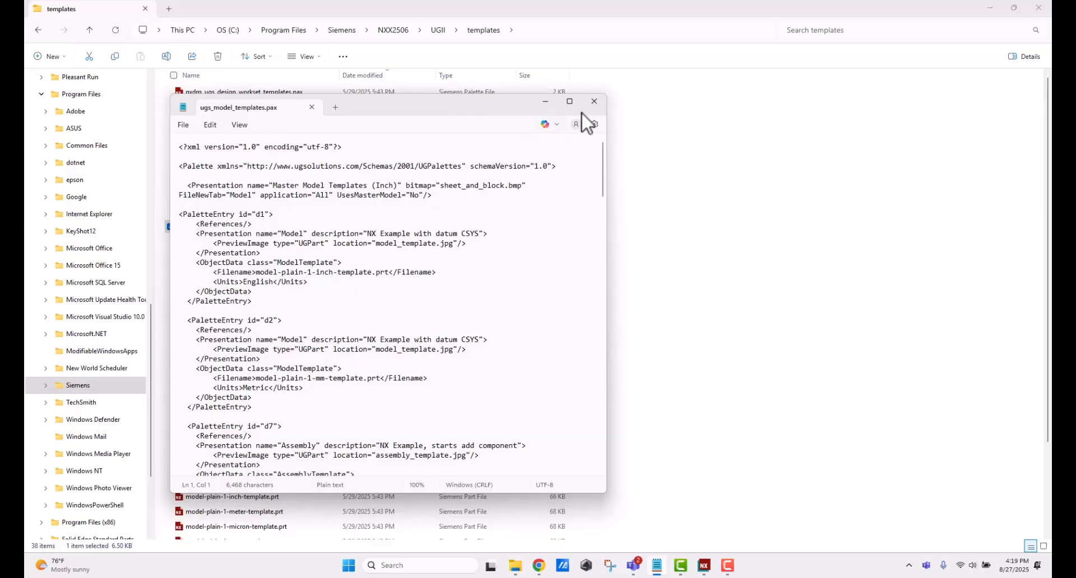
pyautogui.click(594, 102)
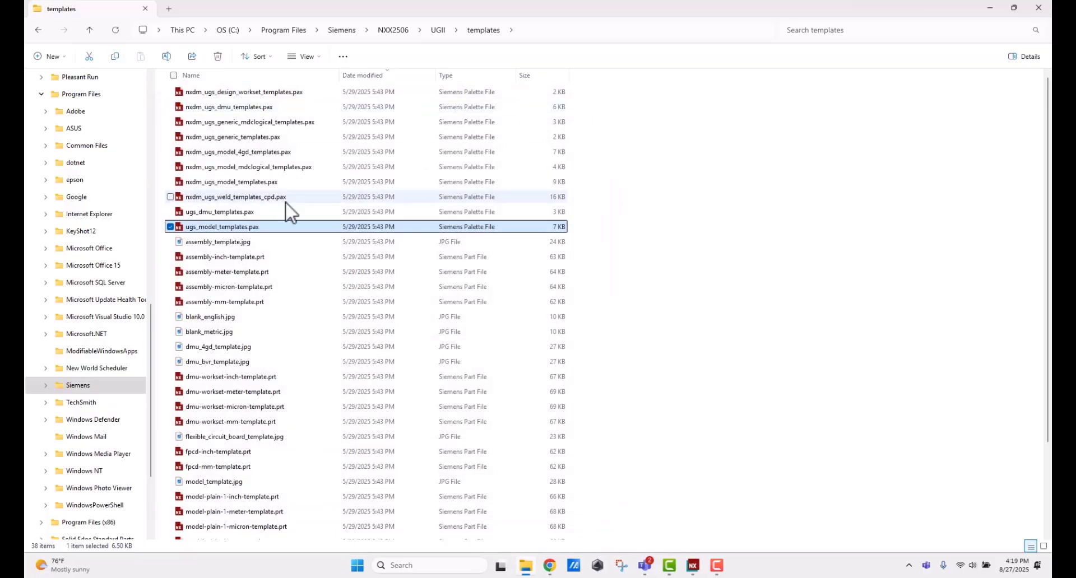
# Copy ugs_model_templates.pax from the UGII templates folder into the C: drive's NX Templates folder
pyautogui.rightClick(220, 227)
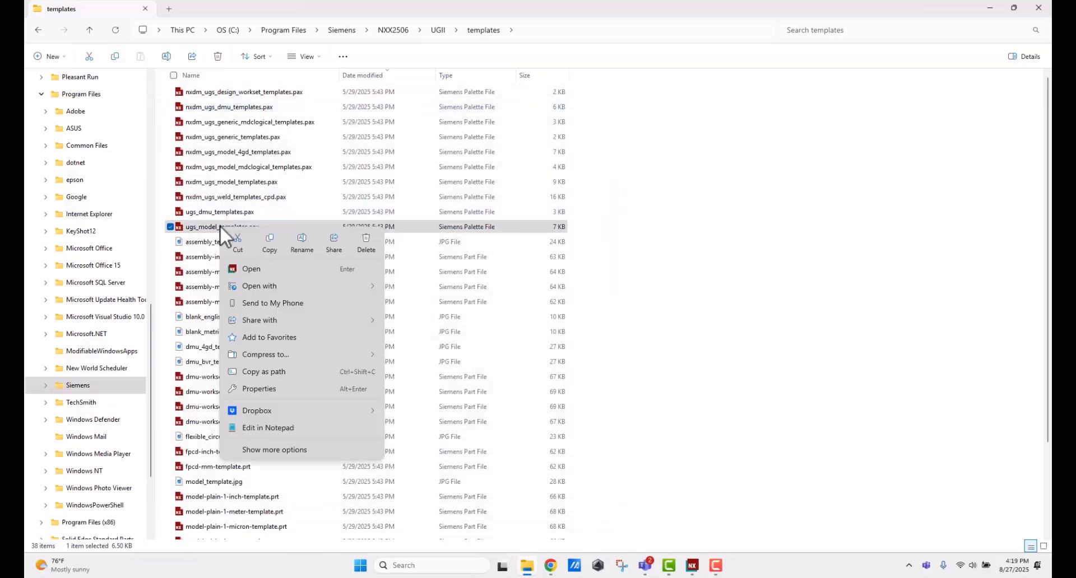
pyautogui.click(270, 241)
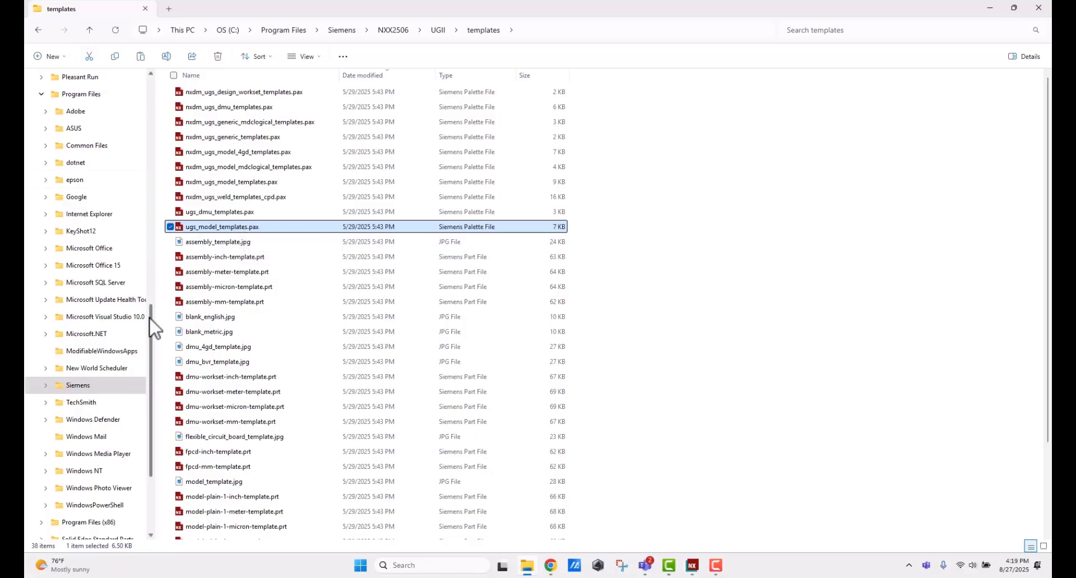
pyautogui.scroll(5, 149, 314)
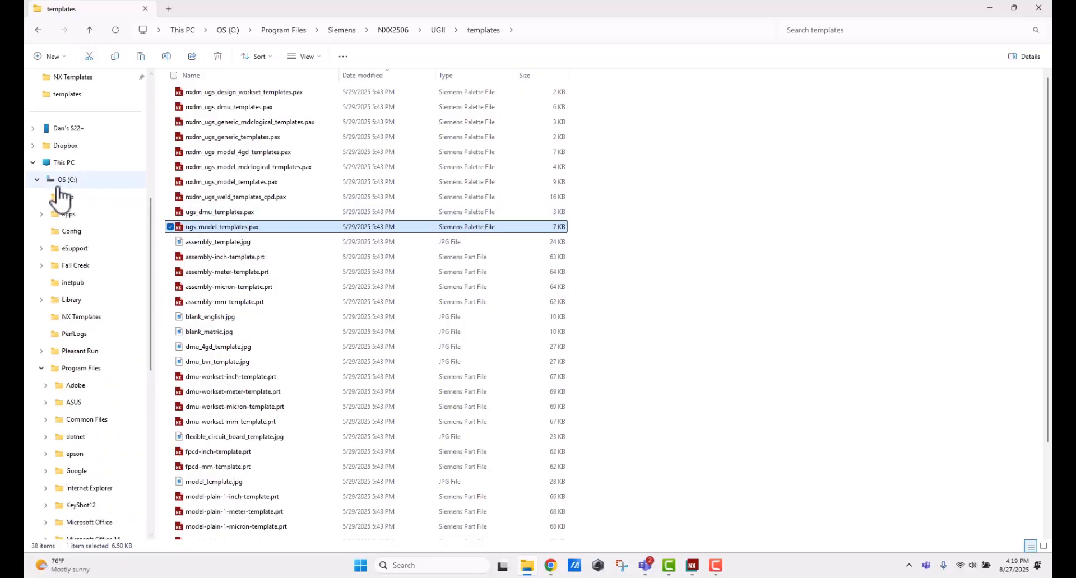
pyautogui.click(82, 318)
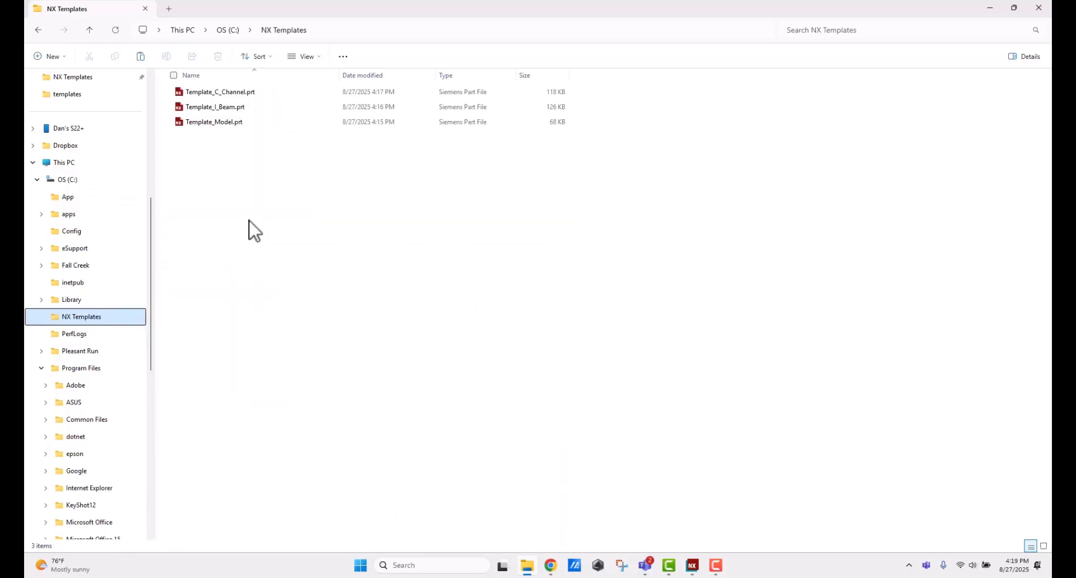
pyautogui.rightClick(217, 168)
pyautogui.click(235, 179)
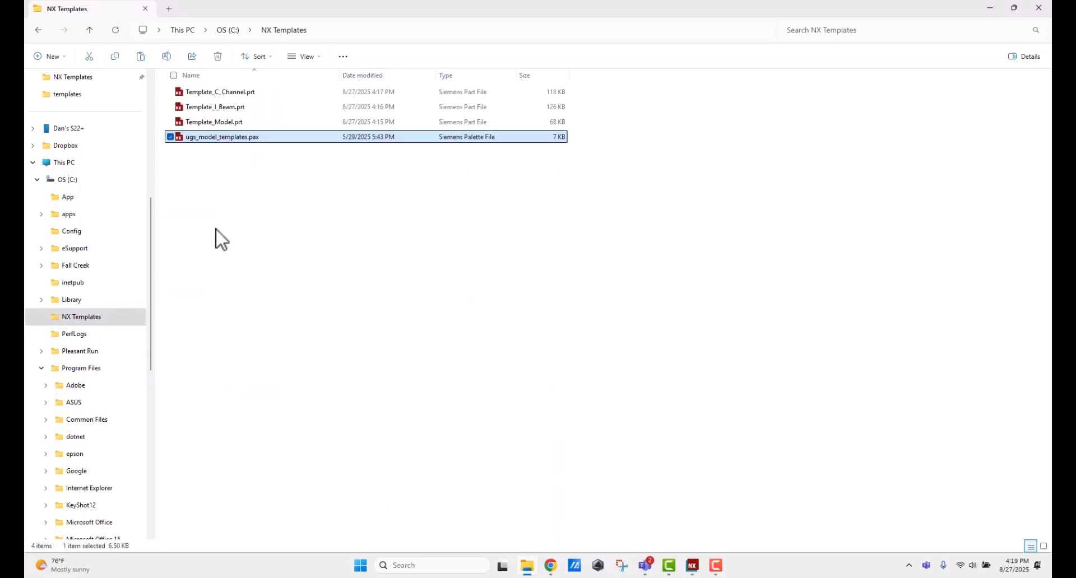
# Clear the Read-only attribute of the copied ugs_model_templates.pax in the NX Templates folder
pyautogui.click(216, 168)
pyautogui.rightClick(218, 137)
pyautogui.click(258, 298)
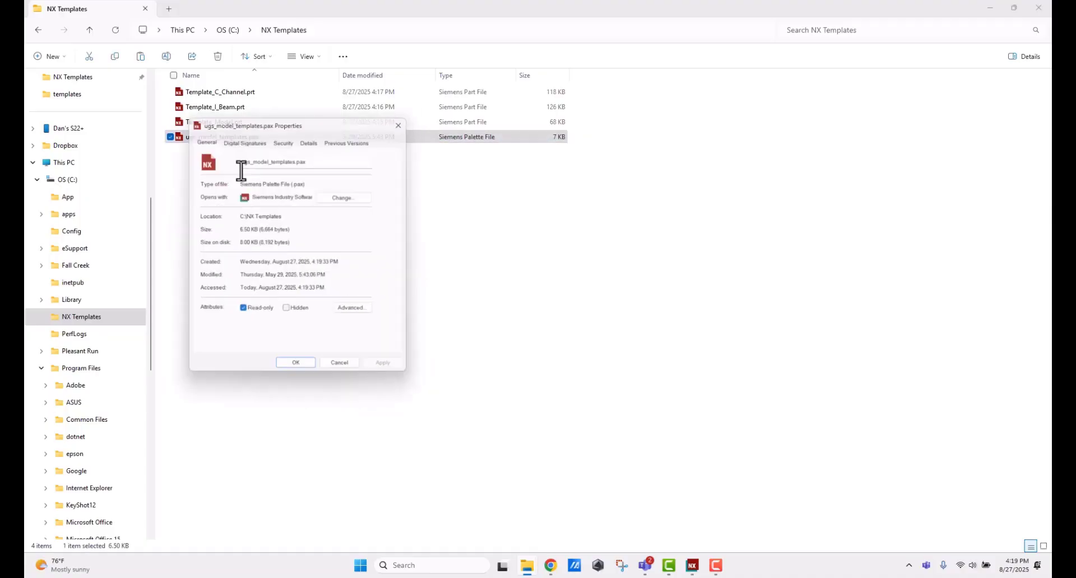
pyautogui.click(241, 310)
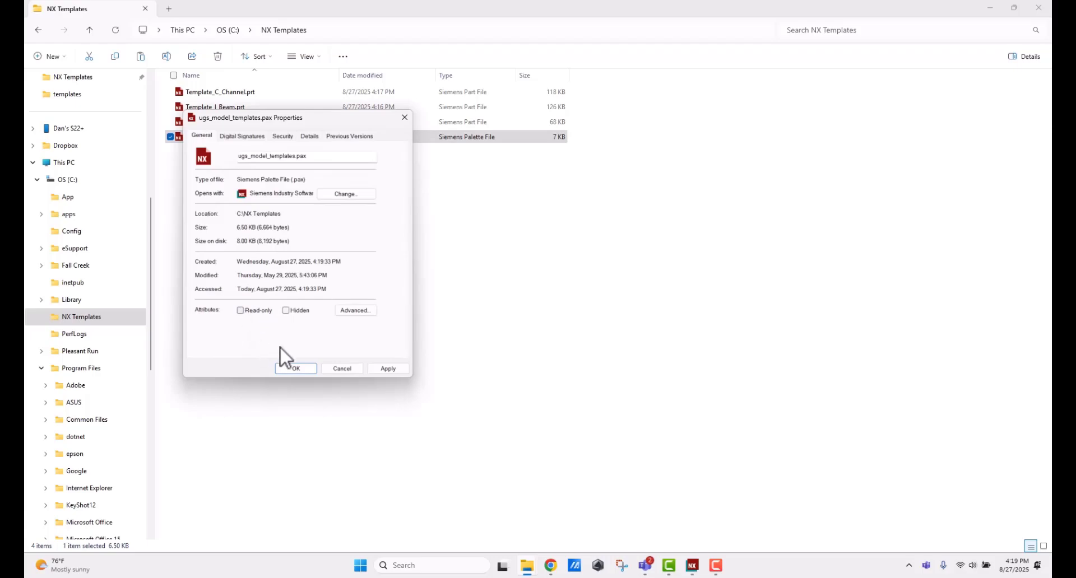
pyautogui.click(293, 367)
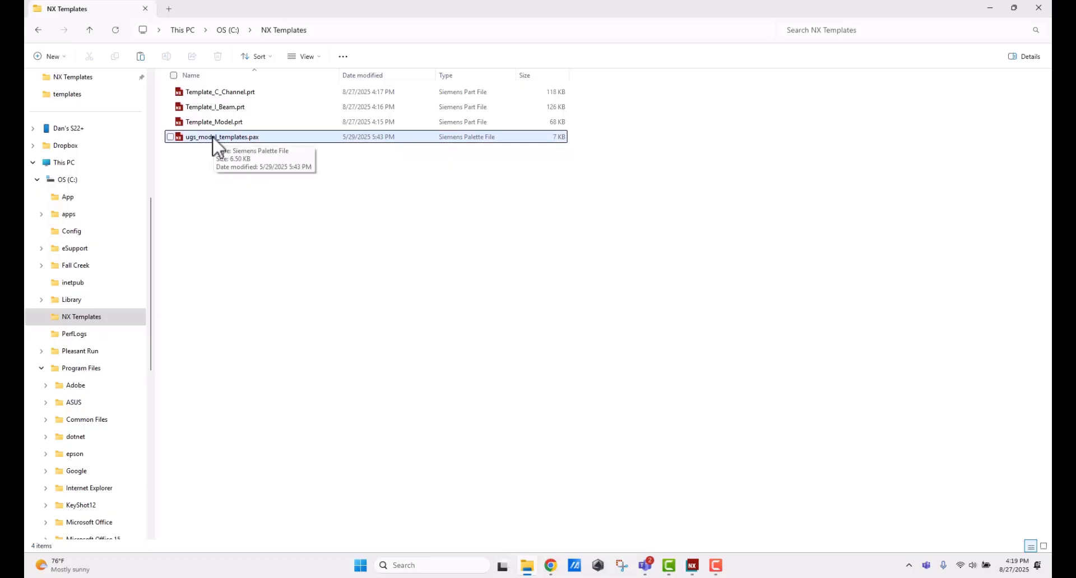
# Open the copied ugs_model_templates.pax in Notepad and set the d1 entry's presentation name to "Model Template"
pyautogui.rightClick(213, 136)
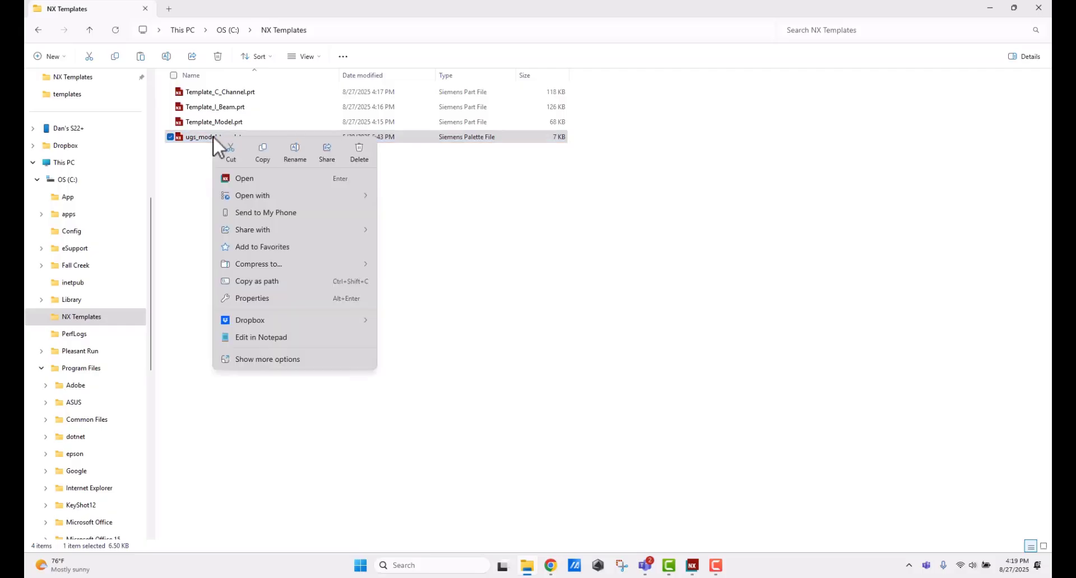
pyautogui.click(247, 338)
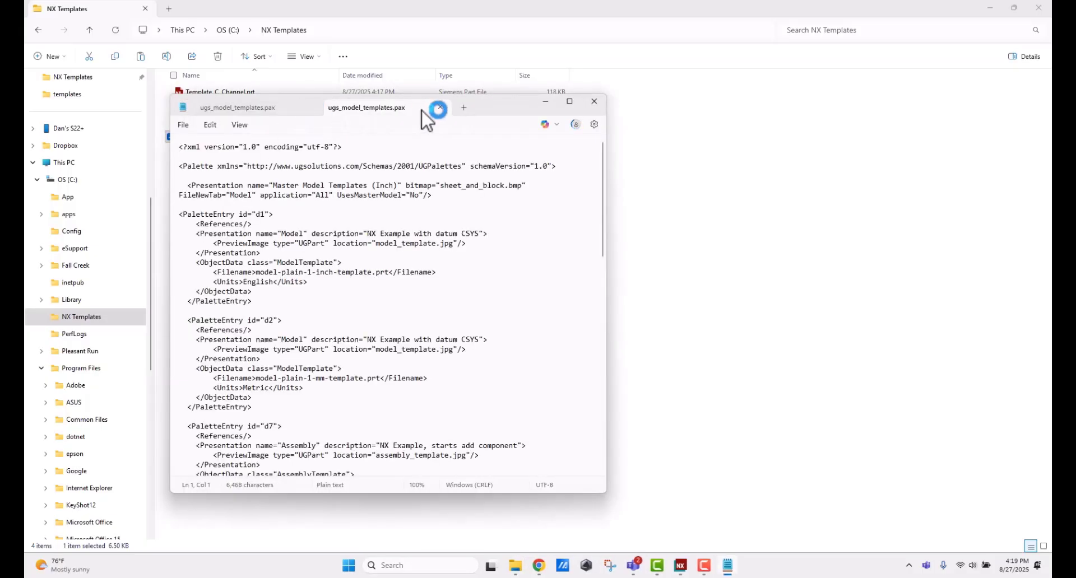
pyautogui.moveTo(476, 113); pyautogui.dragTo(665, 128)
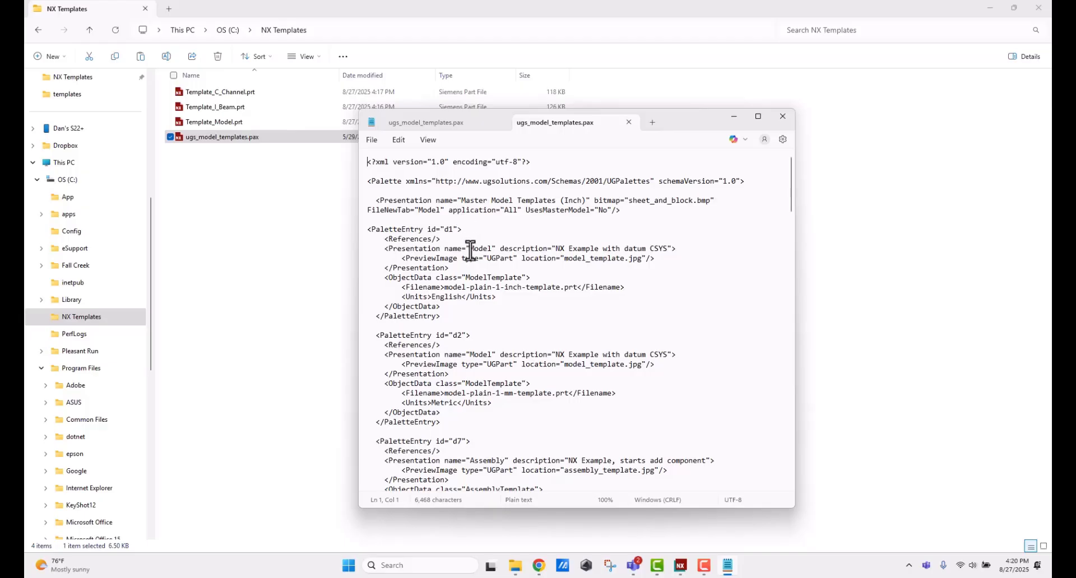
pyautogui.moveTo(469, 249); pyautogui.dragTo(484, 249)
pyautogui.write('Model Template')
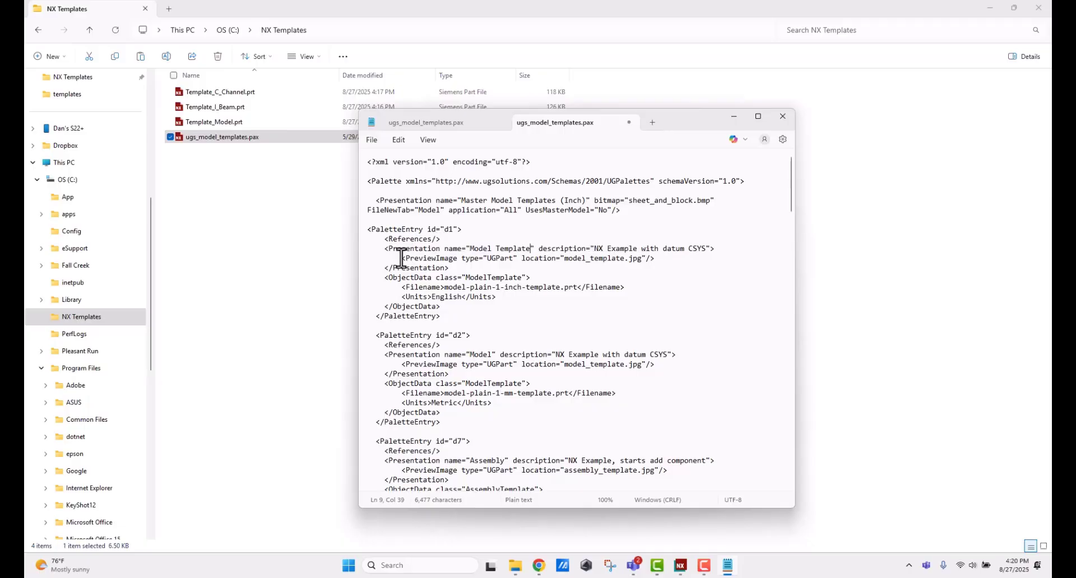
# Set the filename in palette entry d1 to Template_Model.prt, keeping its preview image line
pyautogui.moveTo(399, 258); pyautogui.dragTo(658, 259)
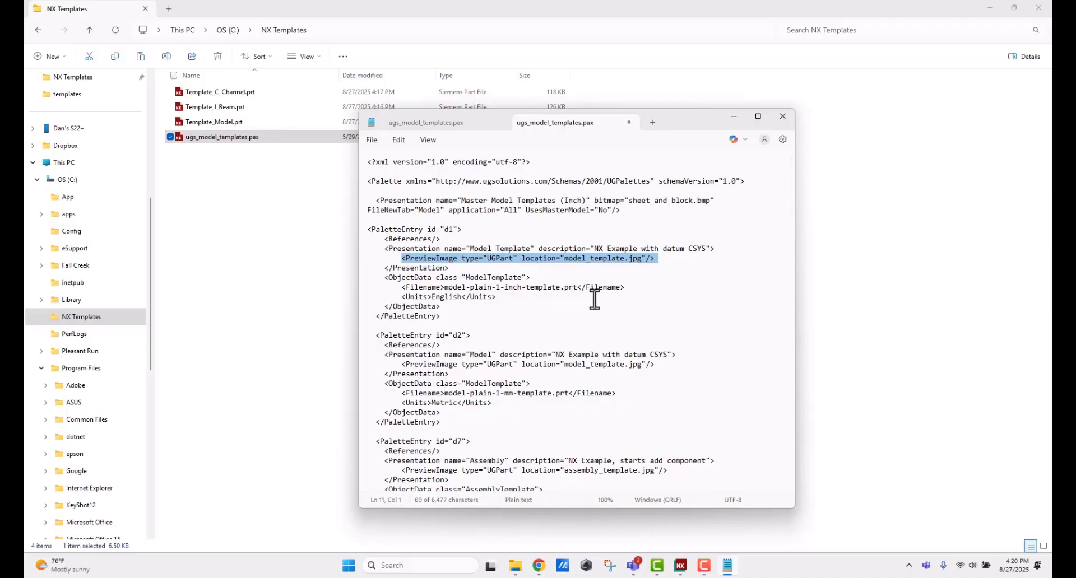
pyautogui.press('Delete')
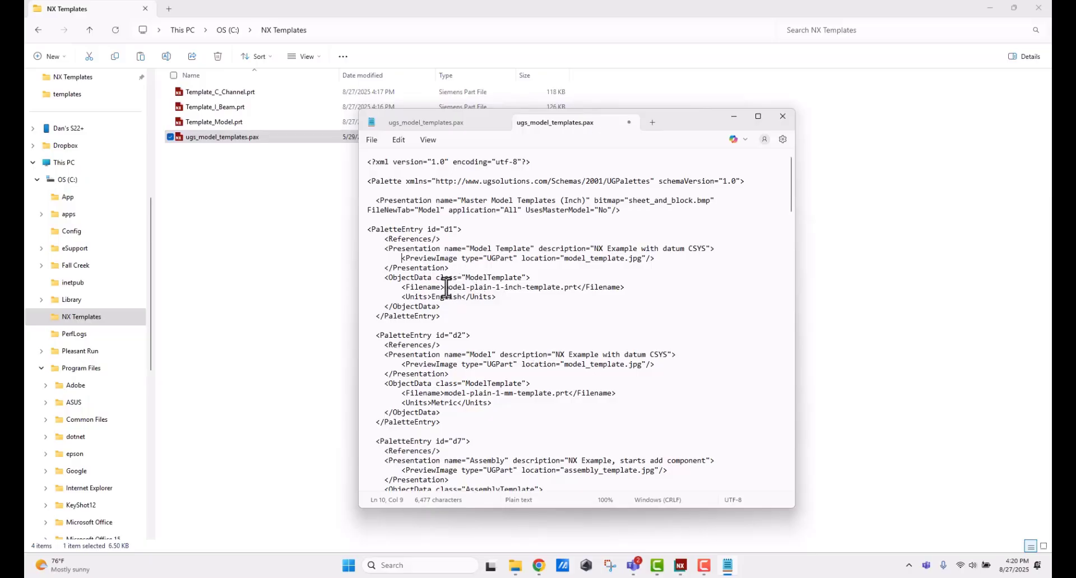
pyautogui.moveTo(446, 288); pyautogui.dragTo(557, 286)
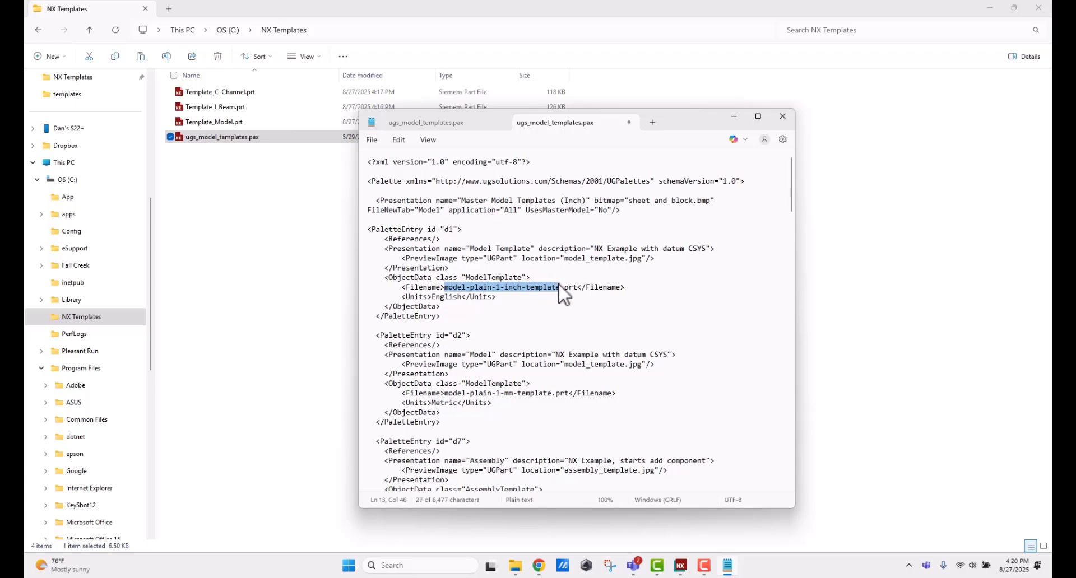
pyautogui.write('Template')
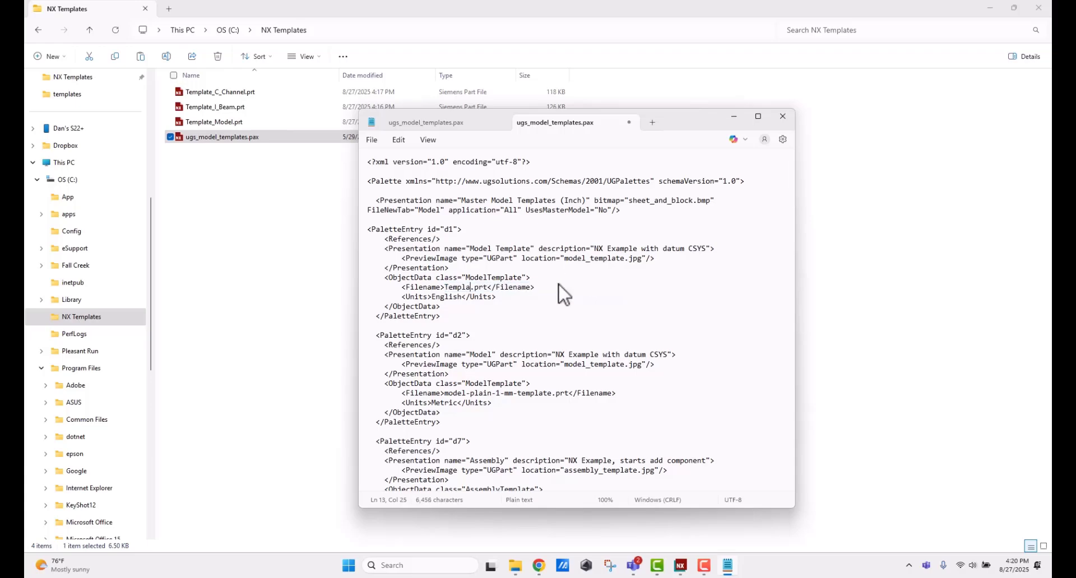
pyautogui.write('_Model')
# Set the presentation name of palette entry d2 to "Start Part"
pyautogui.moveTo(469, 354); pyautogui.dragTo(489, 353)
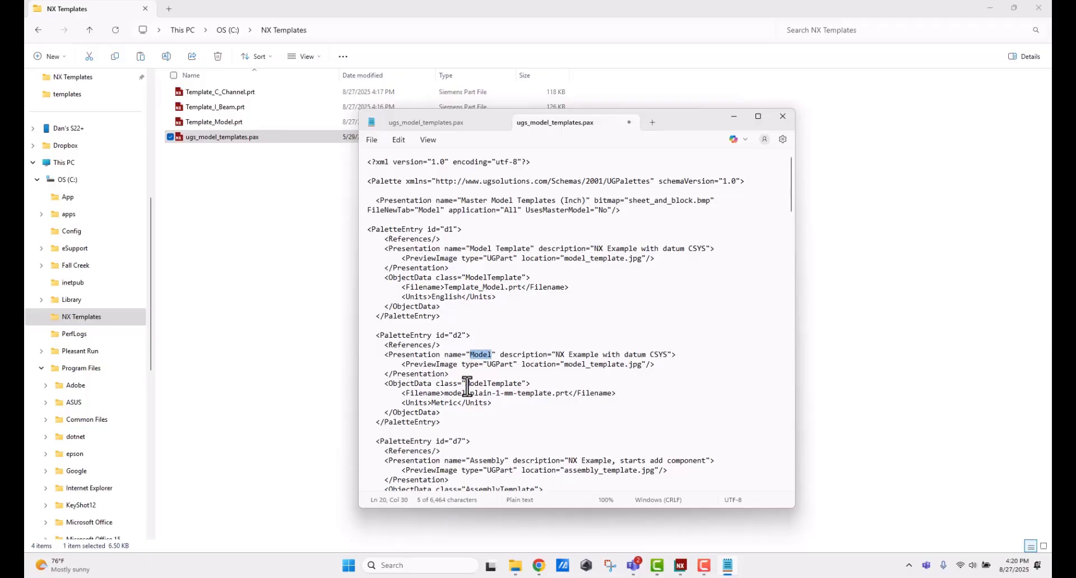
pyautogui.write('Start Part')
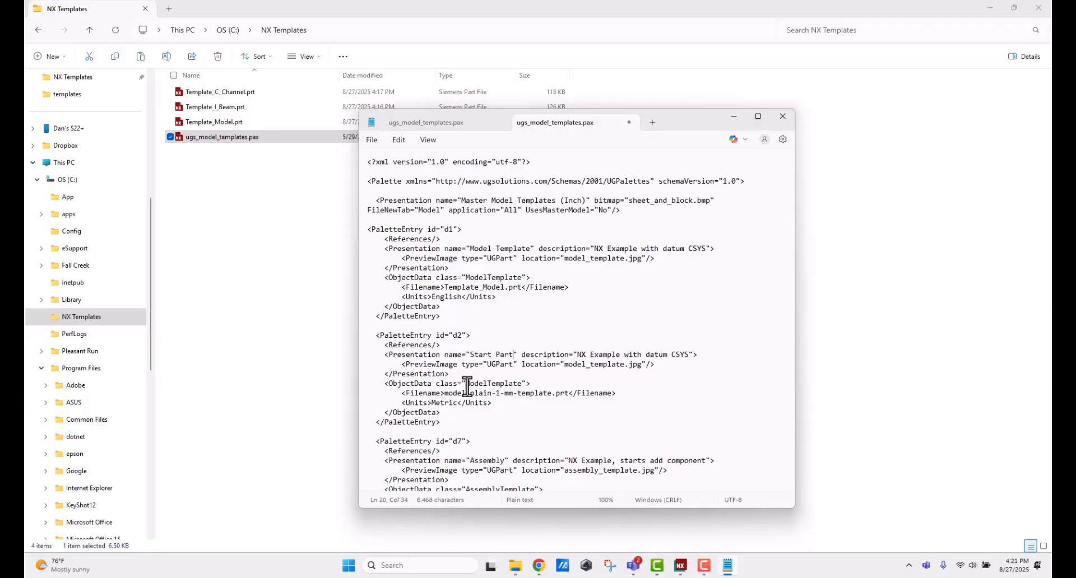
# Complete the d2 entry's presentation name as "Start Part I Beam" and set its filename to Template_I_Beam.prt
pyautogui.write(' I')
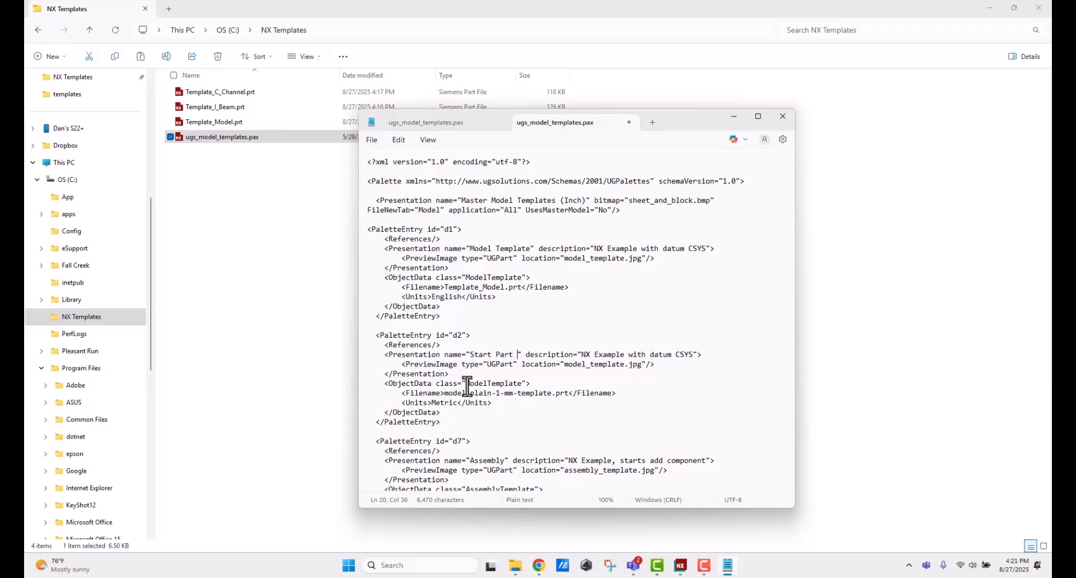
pyautogui.write(' Beam')
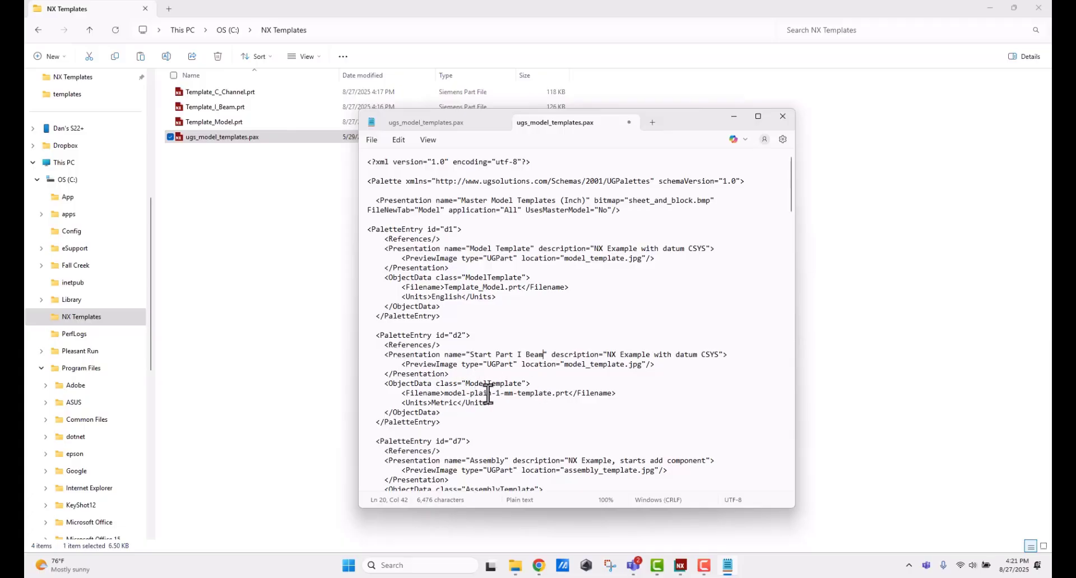
pyautogui.moveTo(445, 393); pyautogui.dragTo(556, 393)
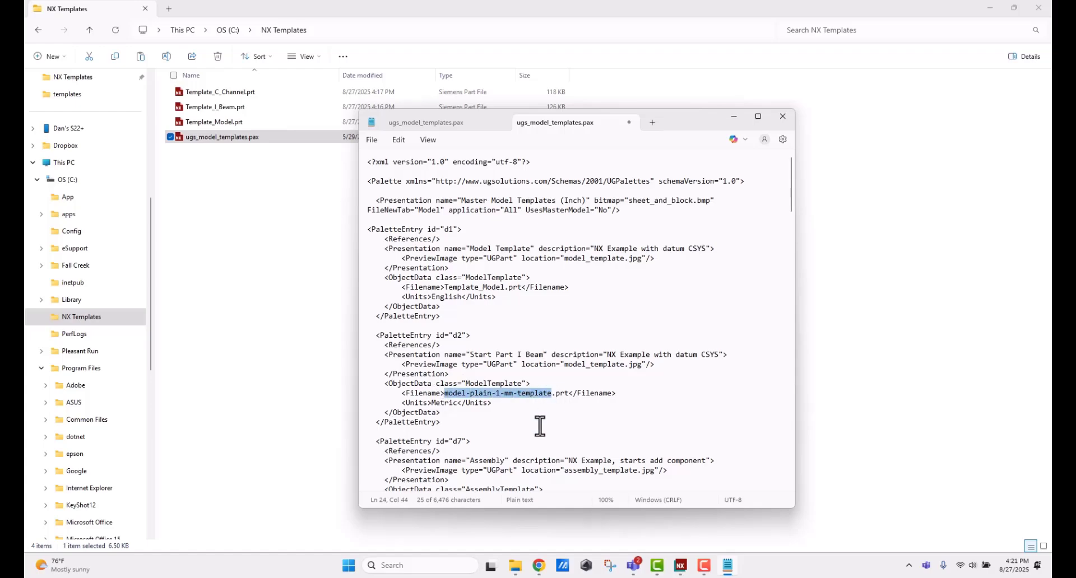
pyautogui.write('Temp')
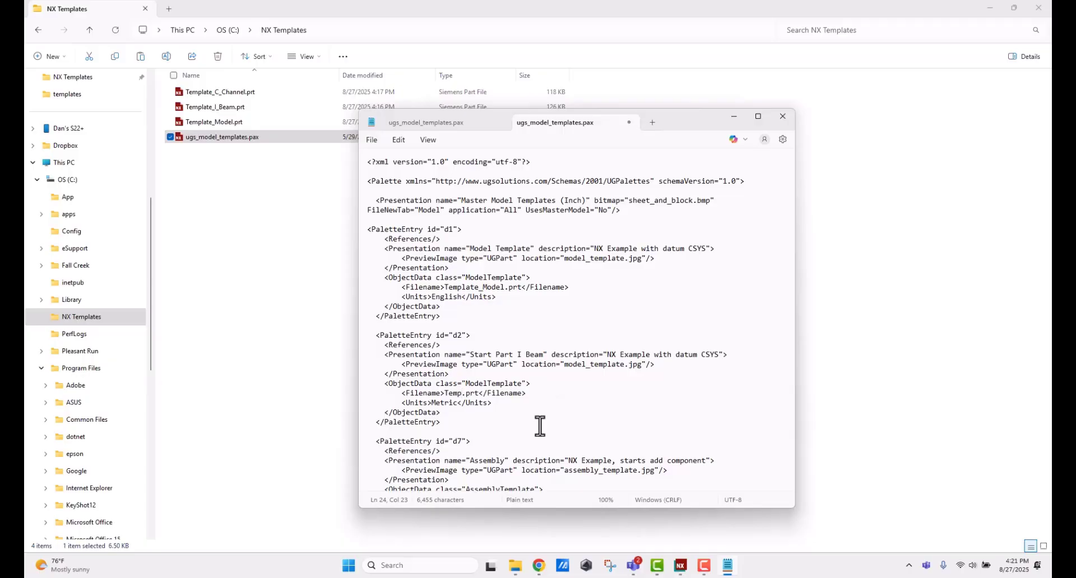
pyautogui.write('late_I_Beam')
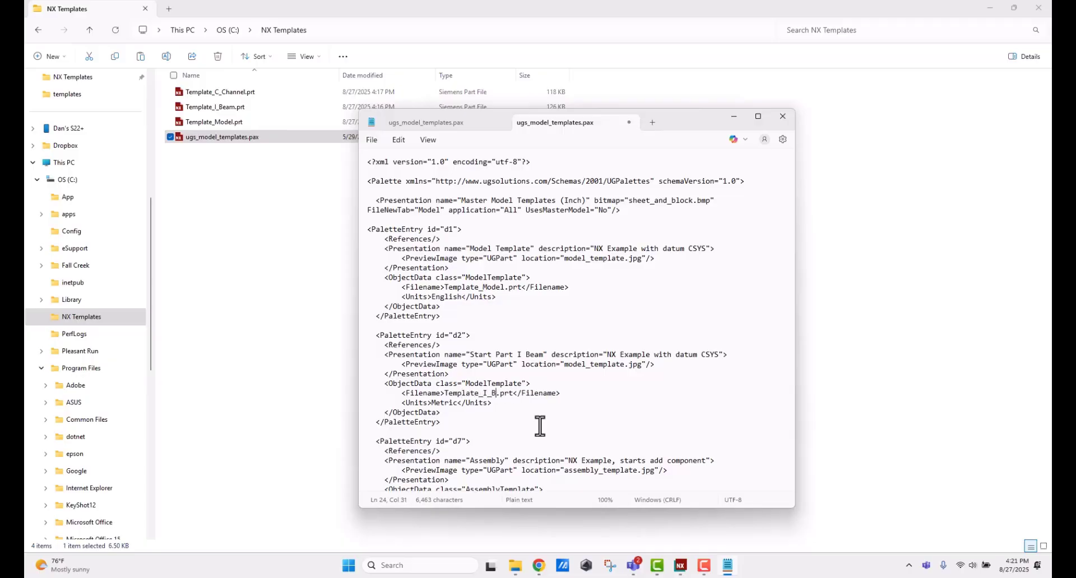
# Duplicate the whole d2 palette entry, inserting the copy between the d2 and d7 entries
pyautogui.scroll(-3, 540, 427)
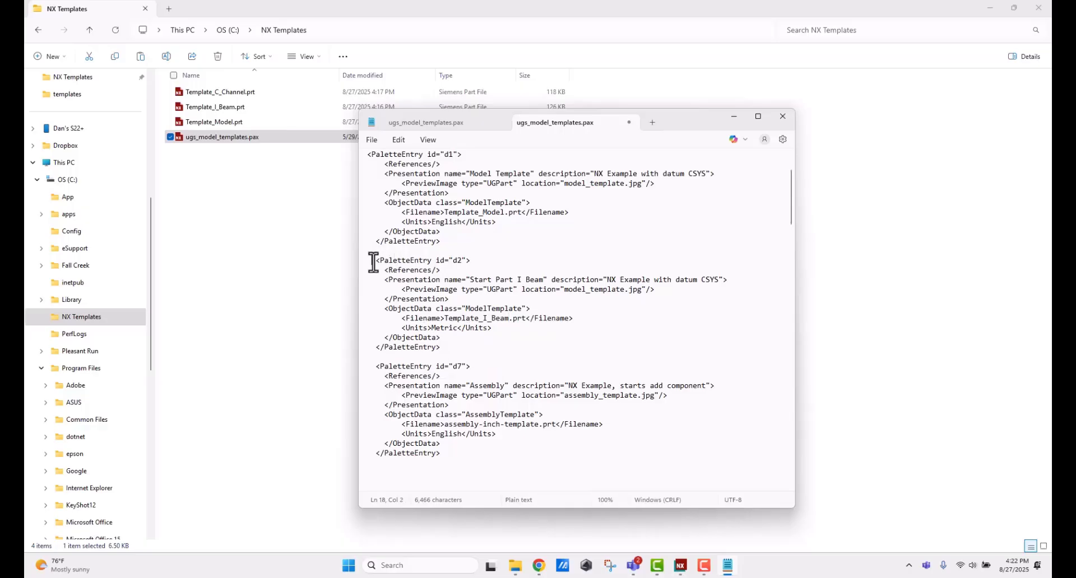
pyautogui.moveTo(374, 262)
pyautogui.mouseDown()
pyautogui.moveTo(465, 271)
pyautogui.moveTo(437, 350)
pyautogui.moveTo(414, 336)
pyautogui.moveTo(373, 255)
pyautogui.mouseUp()
pyautogui.hotkey('ctrl', 'c')
pyautogui.rightClick(407, 267)
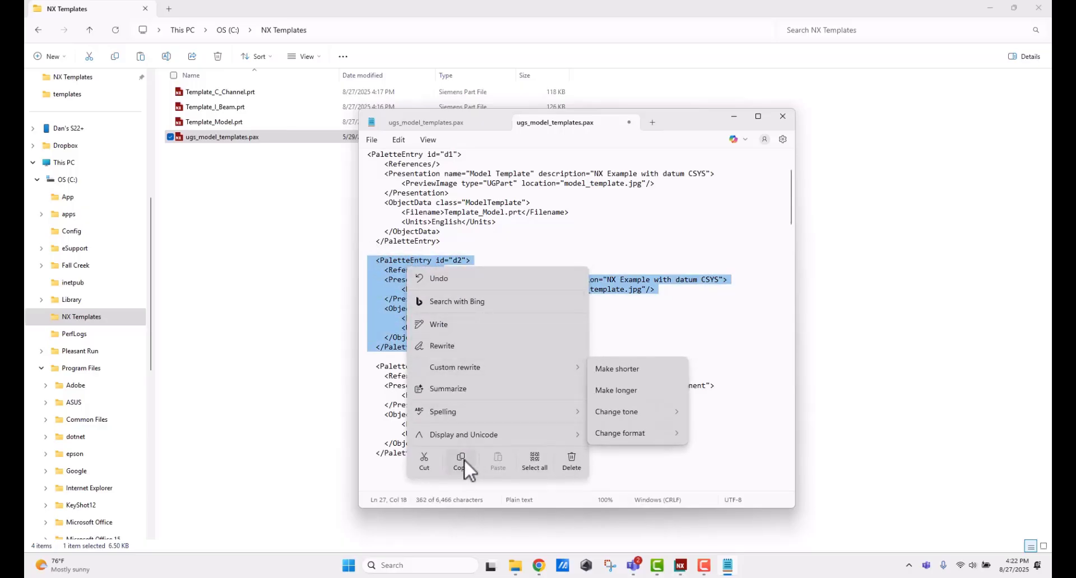
pyautogui.click(463, 460)
pyautogui.click(425, 356)
pyautogui.press('Return')
pyautogui.press('Return')
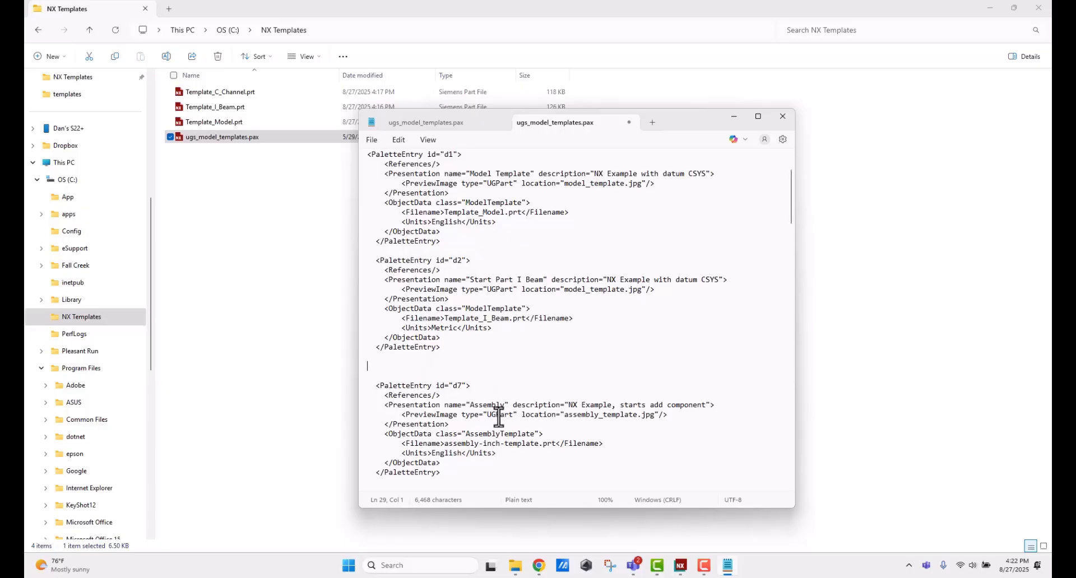
pyautogui.hotkey('ctrl', 'v')
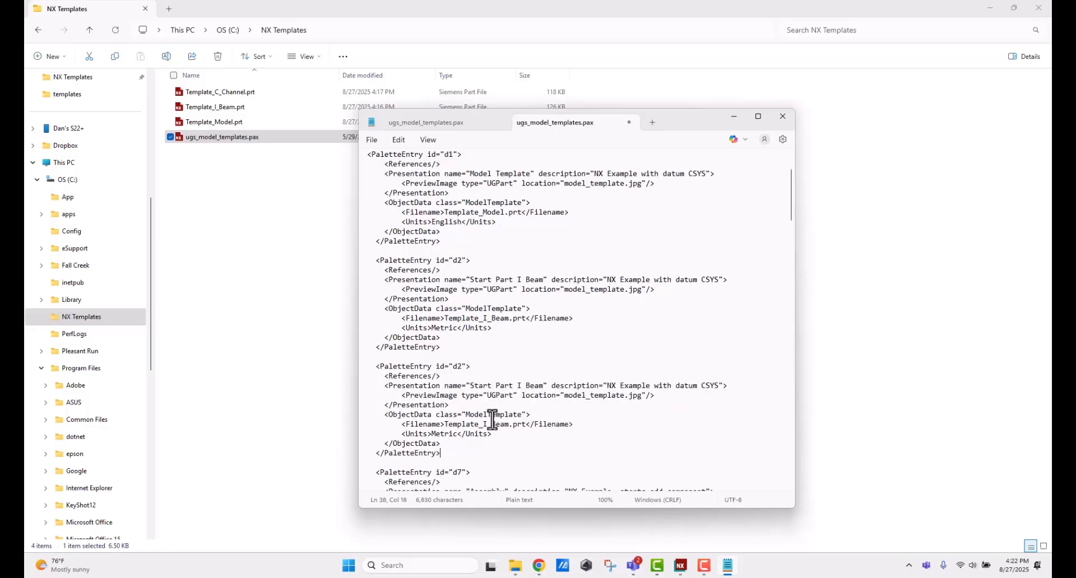
# Change the duplicated entry's id to d3 and its presentation name to "Start Part C Channel"
pyautogui.doubleClick(456, 367)
pyautogui.write('d3')
pyautogui.moveTo(517, 385); pyautogui.dragTo(544, 387)
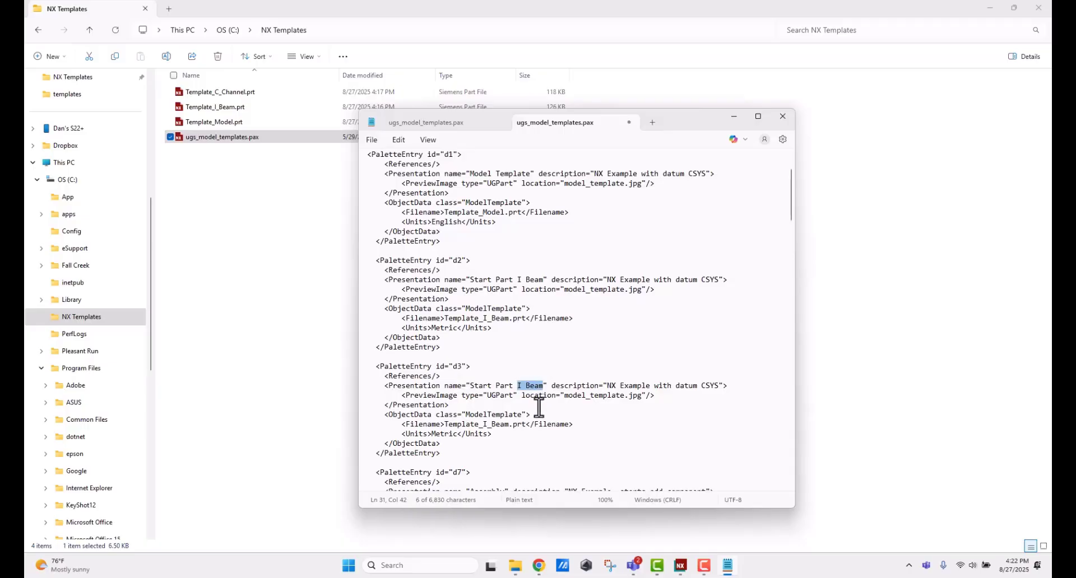
pyautogui.write('C CHa')
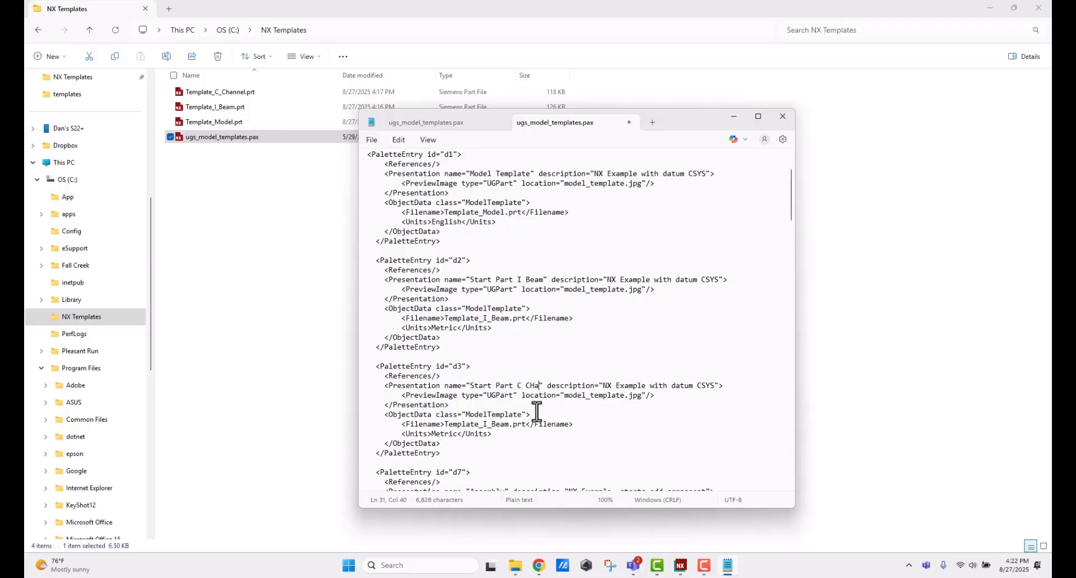
pyautogui.press('BackSpace')
pyautogui.press('BackSpace')
pyautogui.write('hannel')
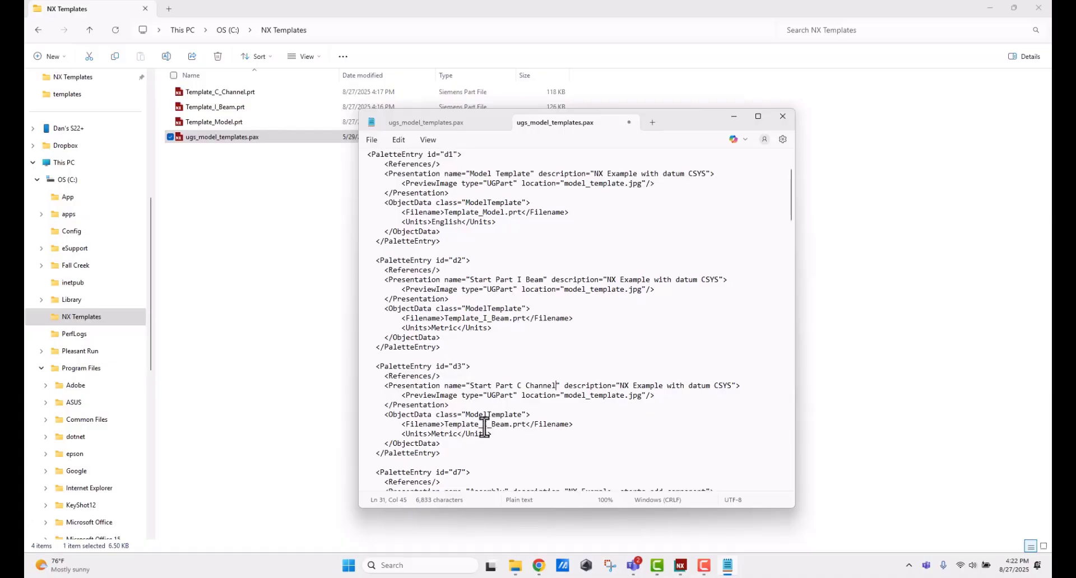
# Set the filename in palette entry d3 to Template_C_Channel.prt
pyautogui.moveTo(484, 426); pyautogui.dragTo(506, 426)
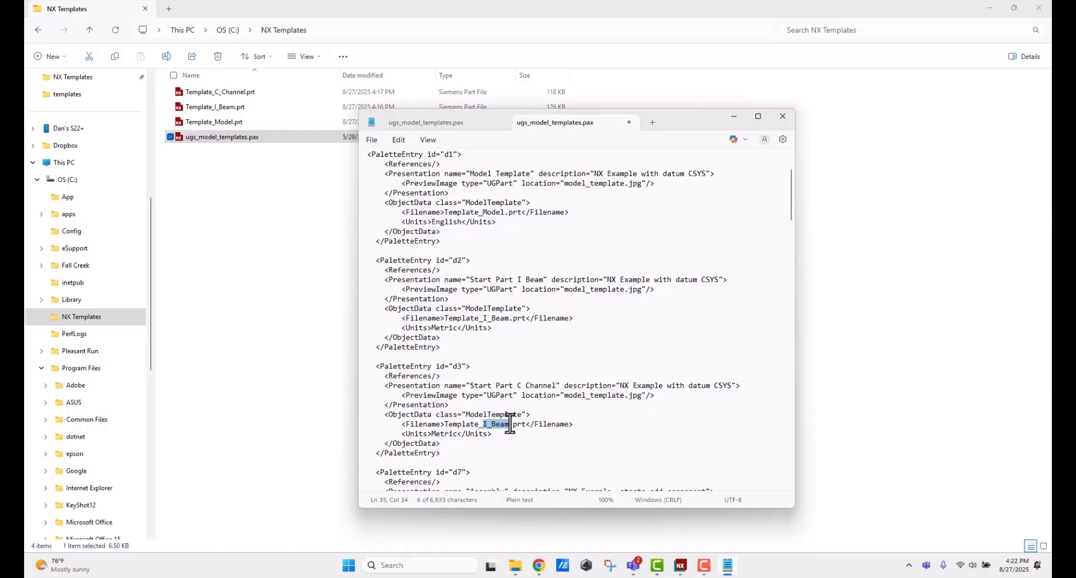
pyautogui.write('C_')
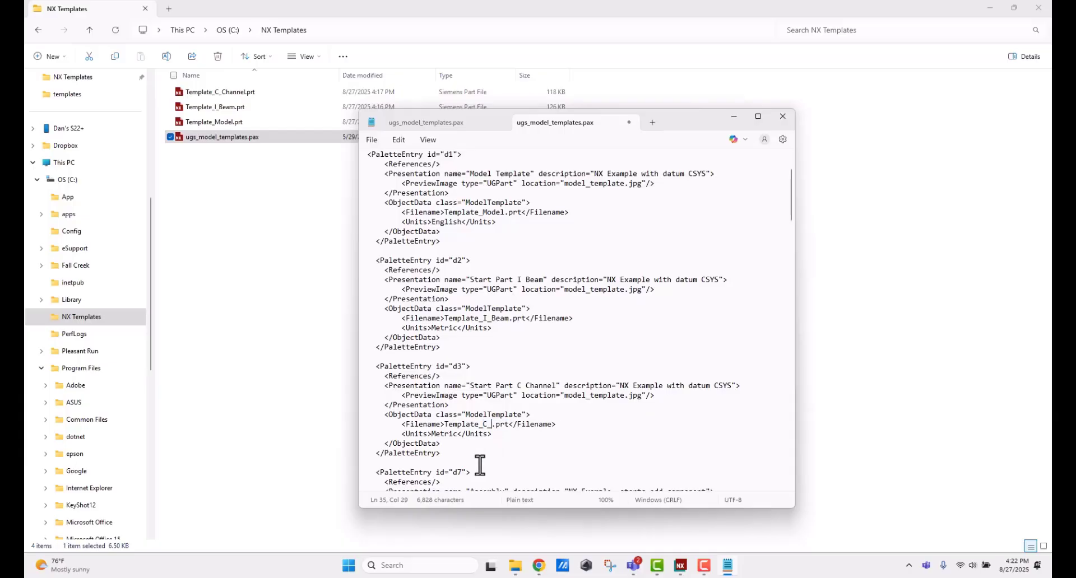
pyautogui.write('Channel')
pyautogui.click(432, 461)
pyautogui.scroll(-1, 446, 442)
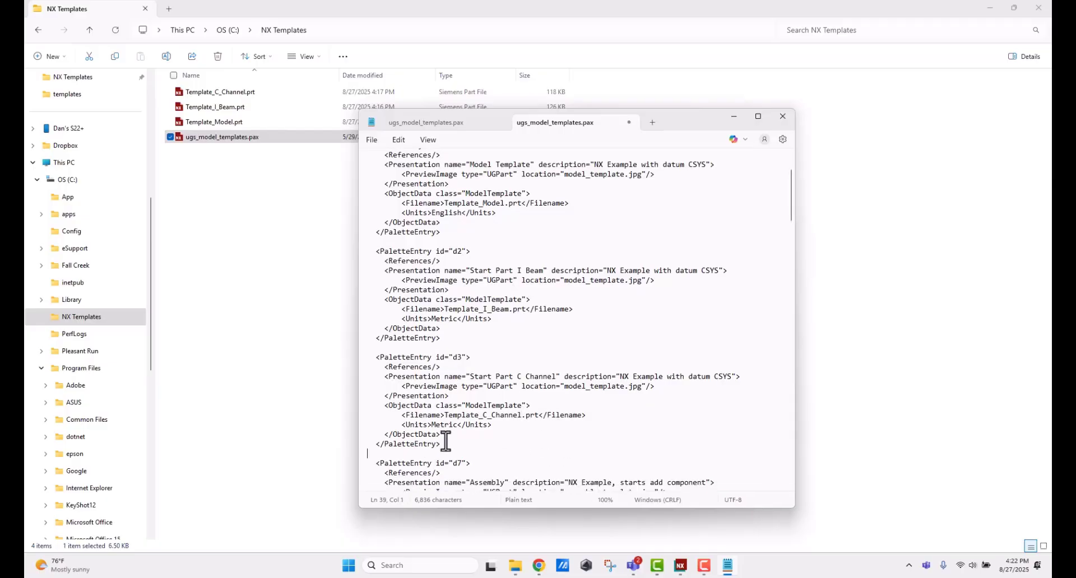
# Review the edited palette entries, save ugs_model_templates.pax and close both open Notepad files
pyautogui.scroll(-14, 445, 442)
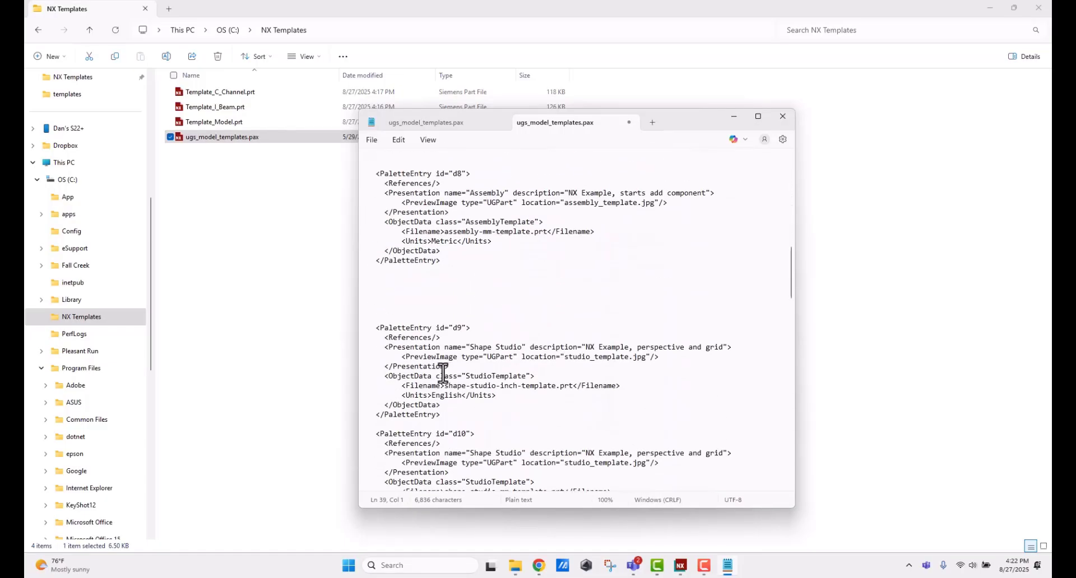
pyautogui.scroll(20, 443, 372)
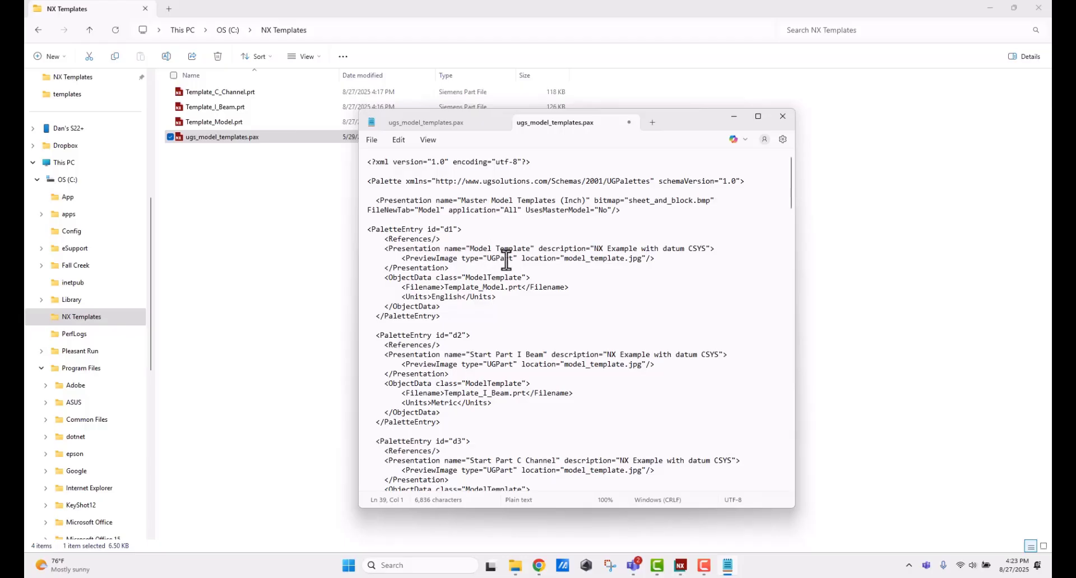
pyautogui.click(372, 140)
pyautogui.click(381, 248)
pyautogui.click(629, 122)
pyautogui.click(502, 122)
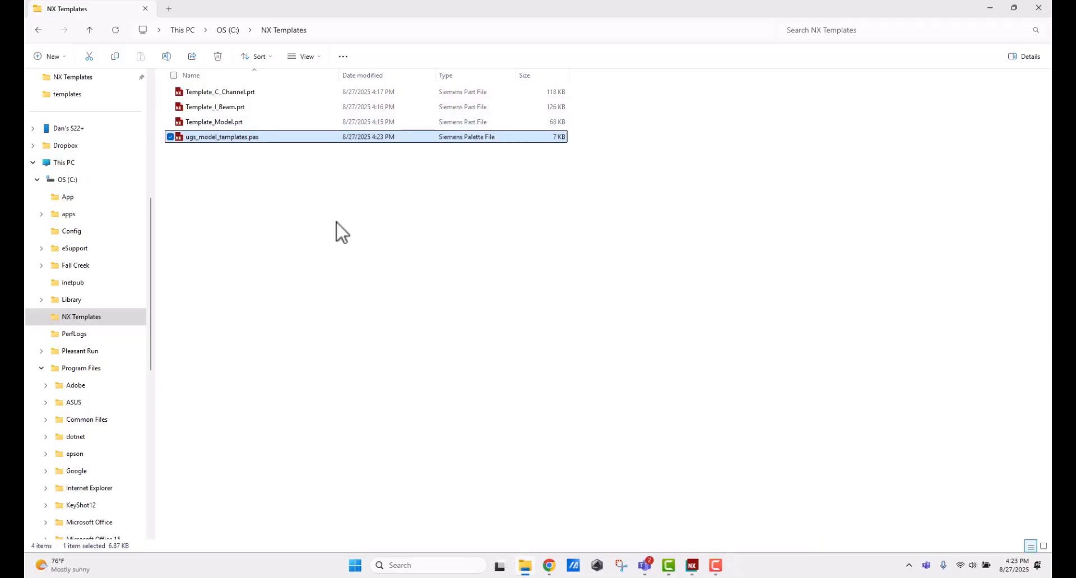
pyautogui.click(240, 152)
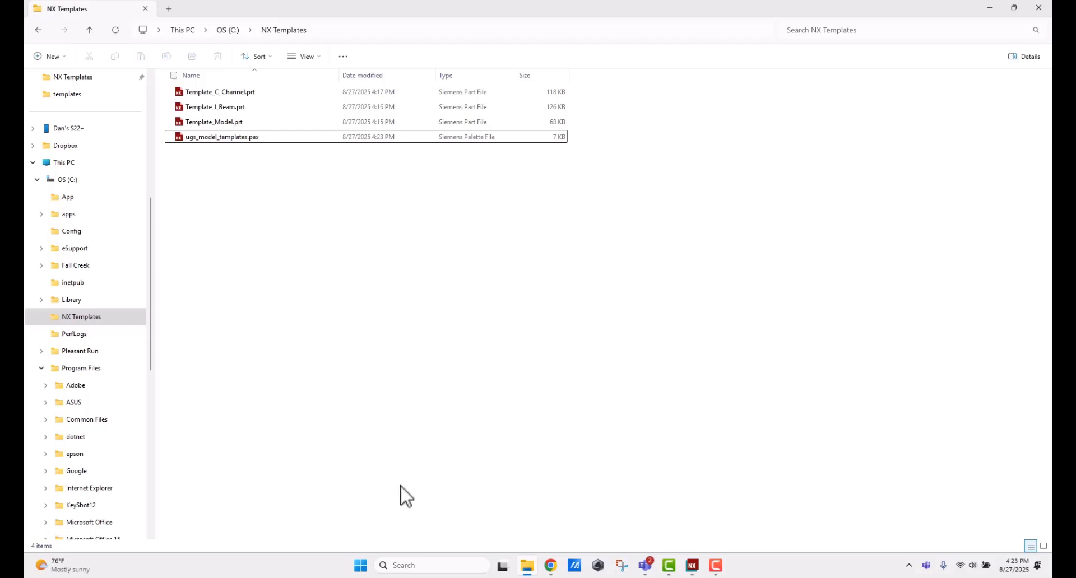
# Search Windows for the system environment variables settings and open the Environment Variables dialog
pyautogui.click(408, 567)
pyautogui.write('e')
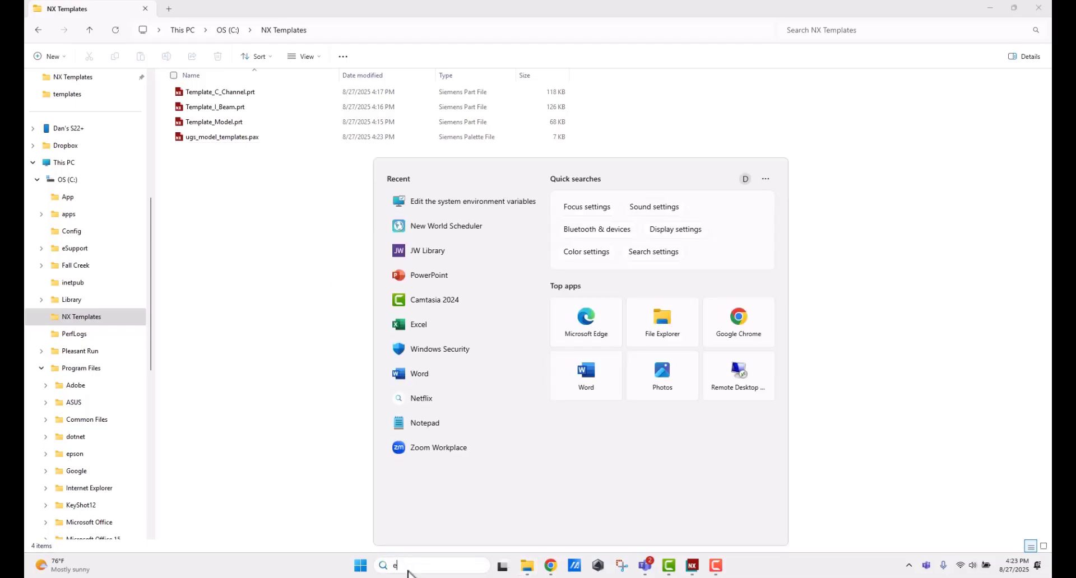
pyautogui.write('nviro')
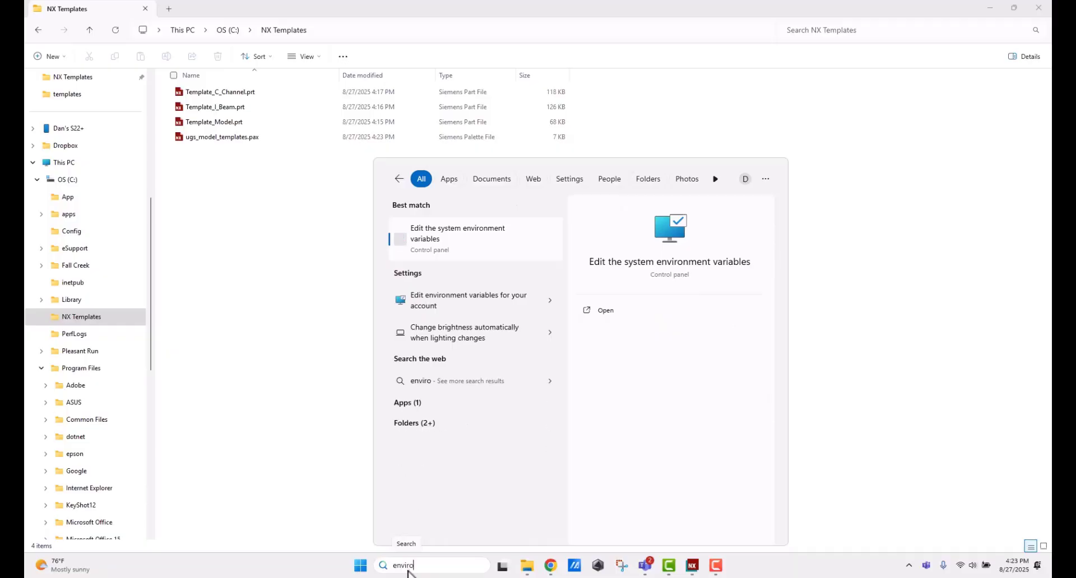
pyautogui.click(440, 231)
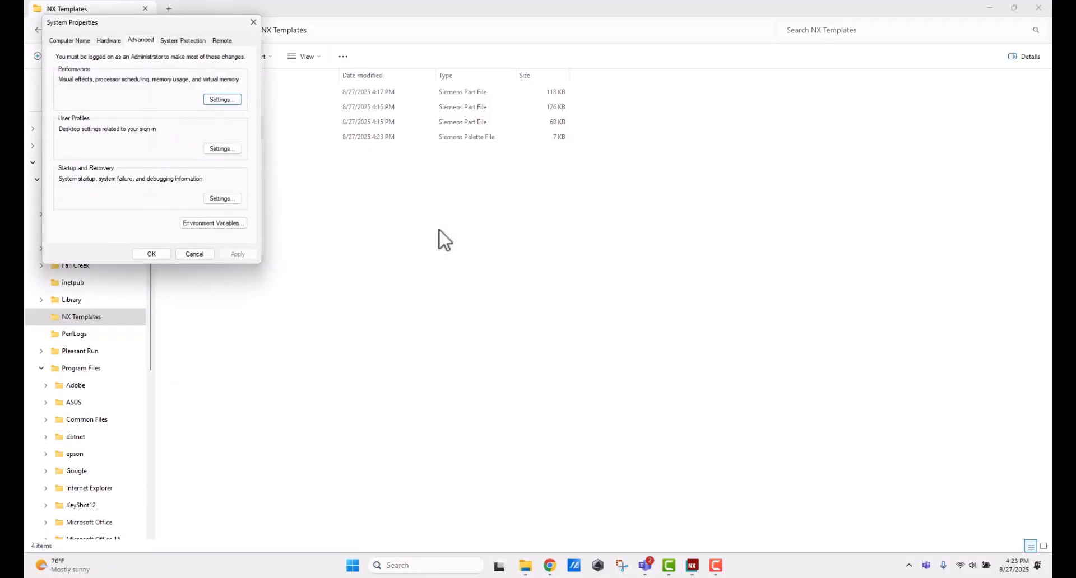
pyautogui.moveTo(176, 18); pyautogui.dragTo(314, 164)
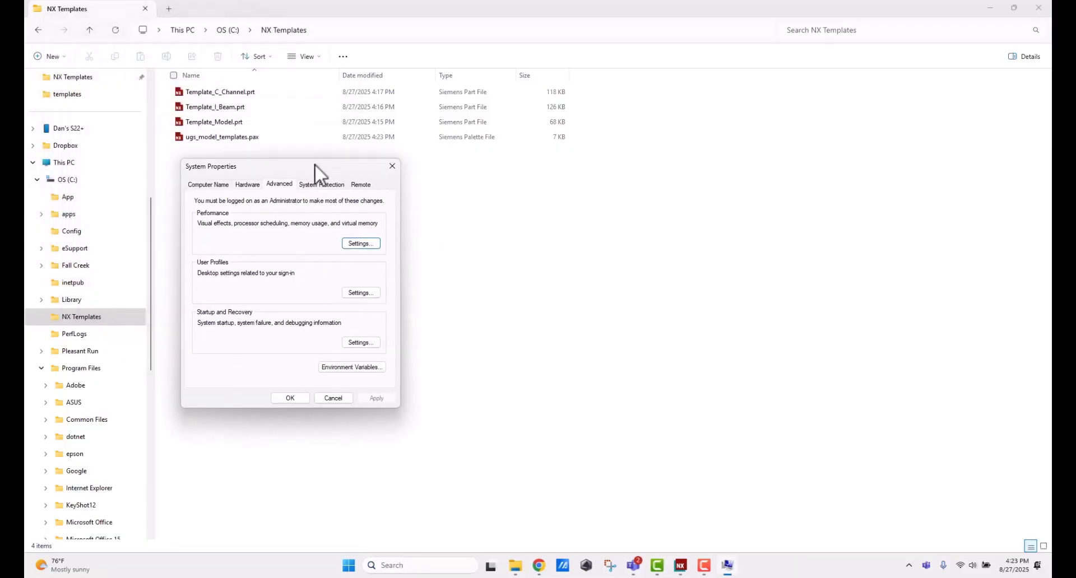
pyautogui.click(349, 371)
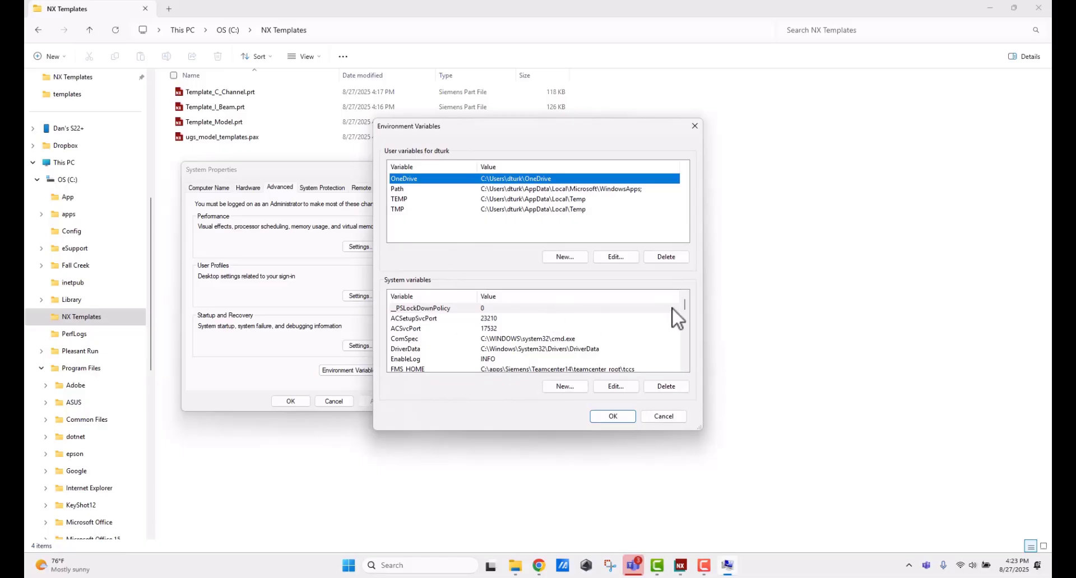
# Start a new system variable and name it UGII_TEMPLATE_DIR
pyautogui.moveTo(684, 308); pyautogui.dragTo(690, 356)
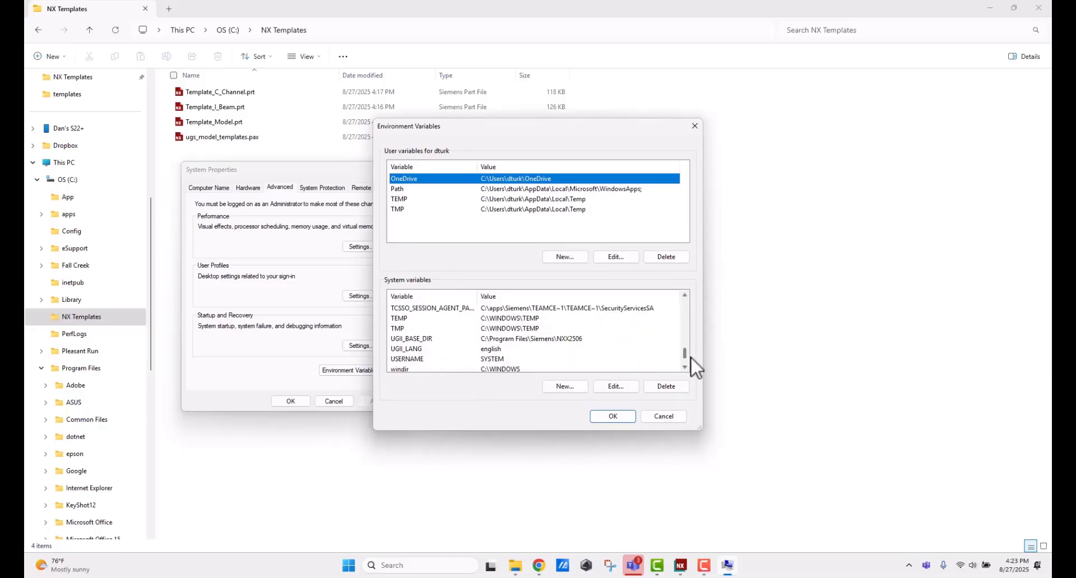
pyautogui.click(412, 349)
pyautogui.click(564, 386)
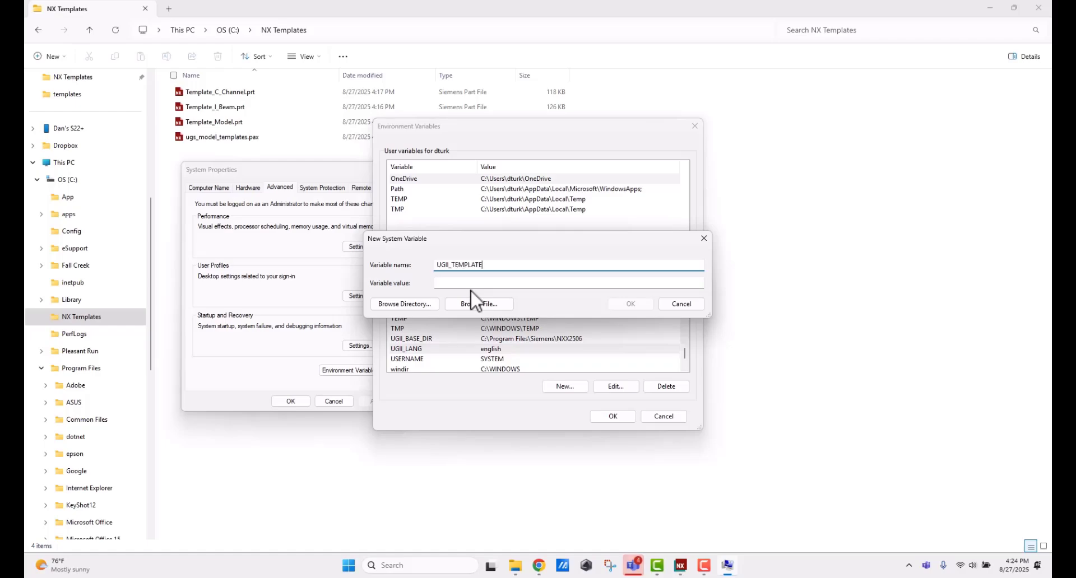
pyautogui.write('d')
pyautogui.press('BackSpace')
pyautogui.write('DIR')
# Set the UGII_TEMPLATE_DIR value to the folder C:\NX Templates and apply the environment variable changes
pyautogui.click(447, 283)
pyautogui.click(397, 302)
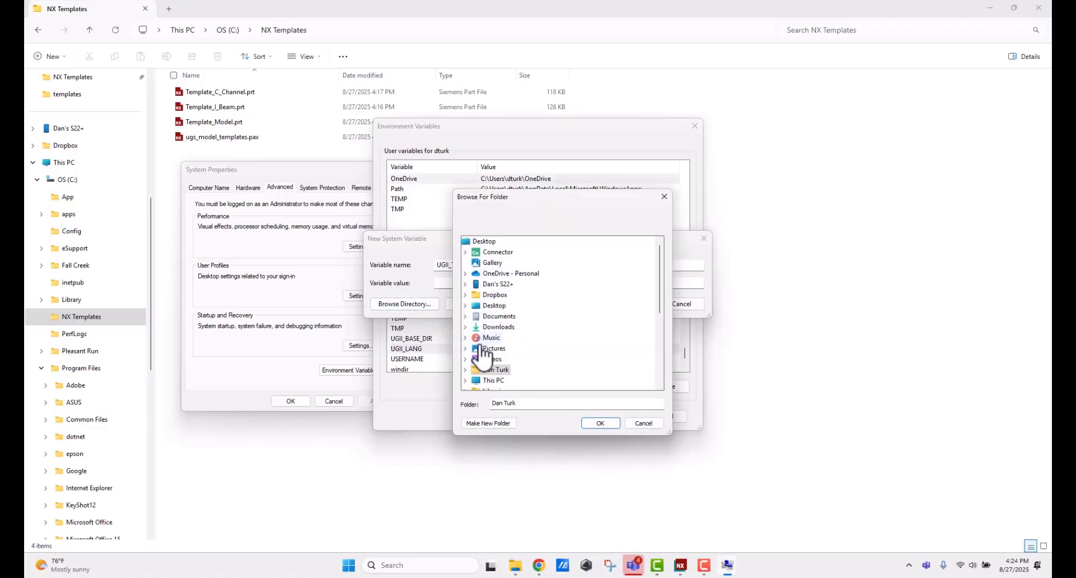
pyautogui.scroll(-3, 487, 342)
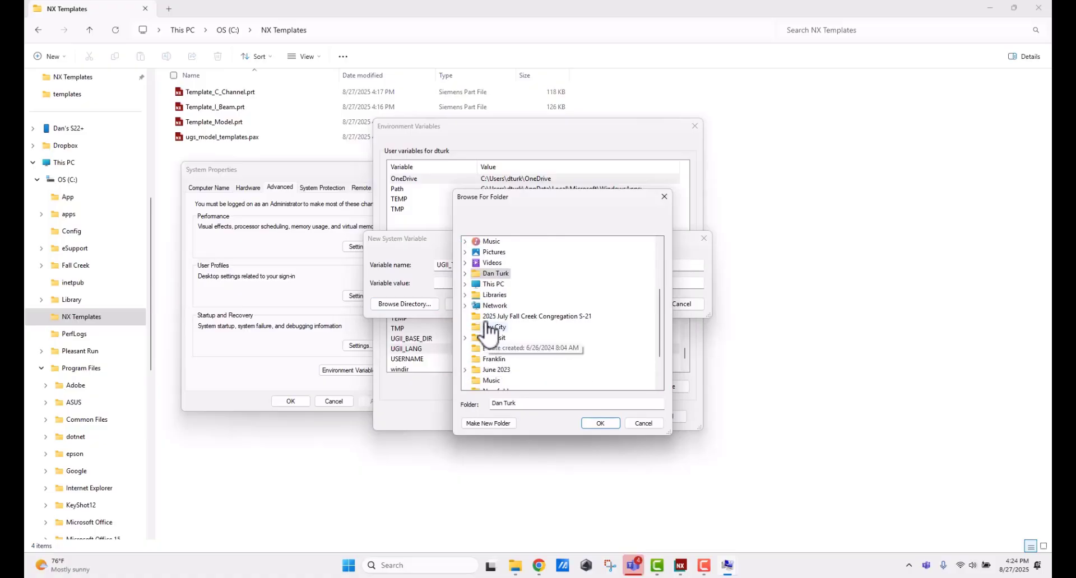
pyautogui.click(465, 285)
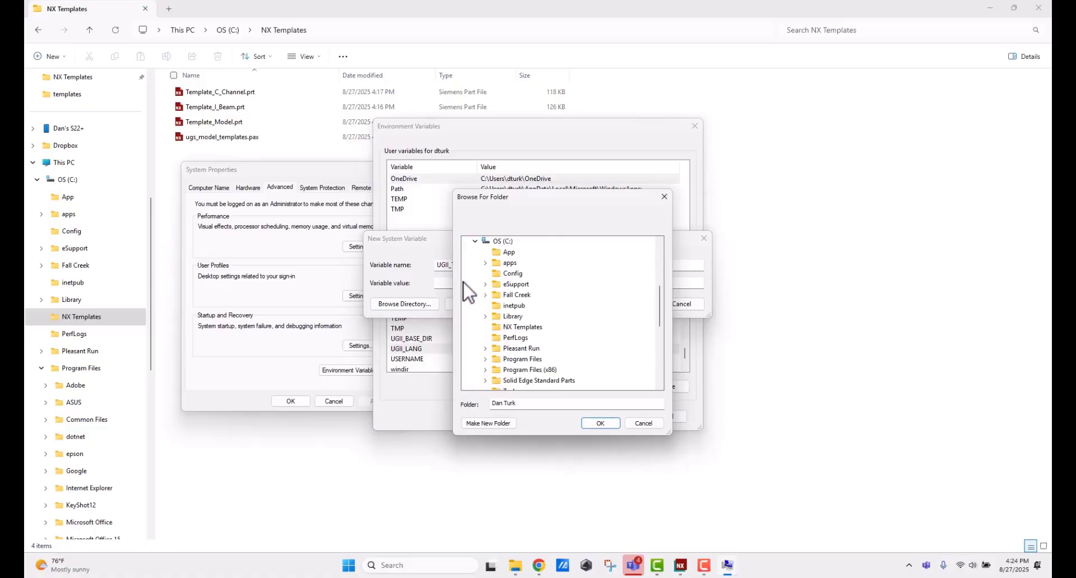
pyautogui.click(515, 327)
pyautogui.click(608, 419)
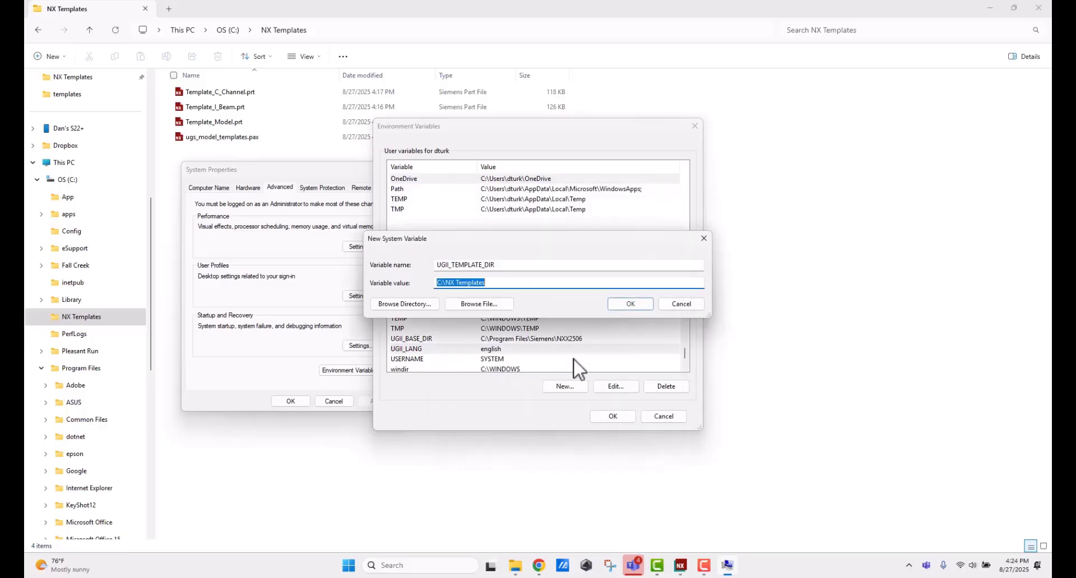
pyautogui.click(632, 304)
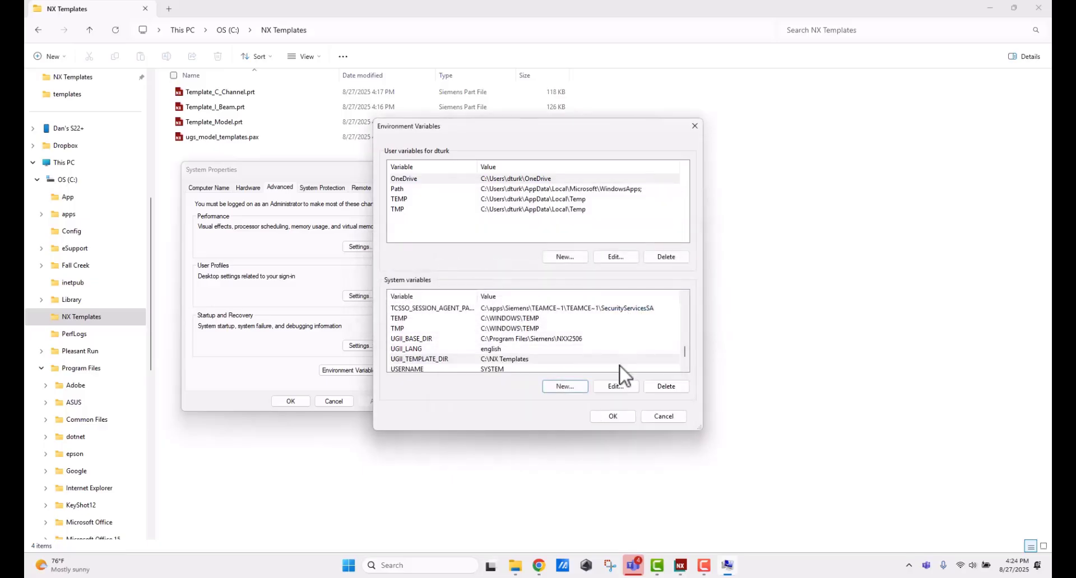
pyautogui.click(613, 416)
pyautogui.click(291, 401)
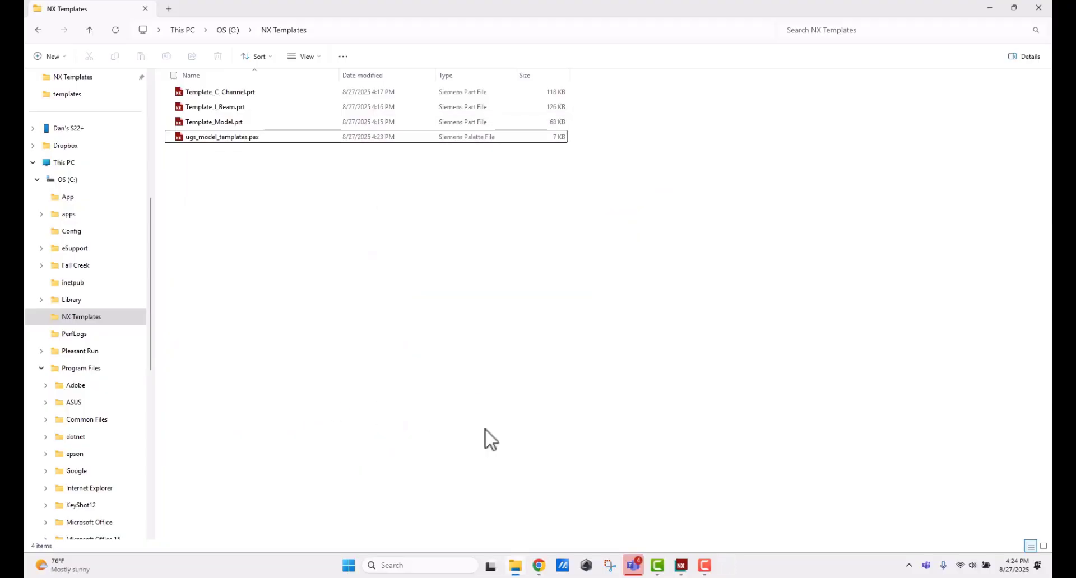
# Switch to NX and exit the program
pyautogui.click(692, 566)
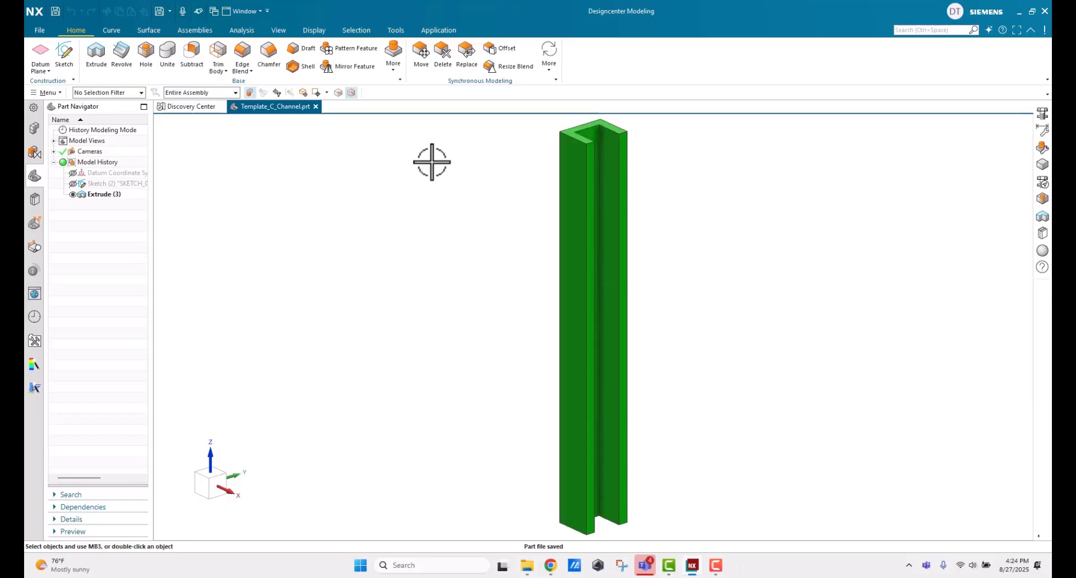
pyautogui.click(1046, 13)
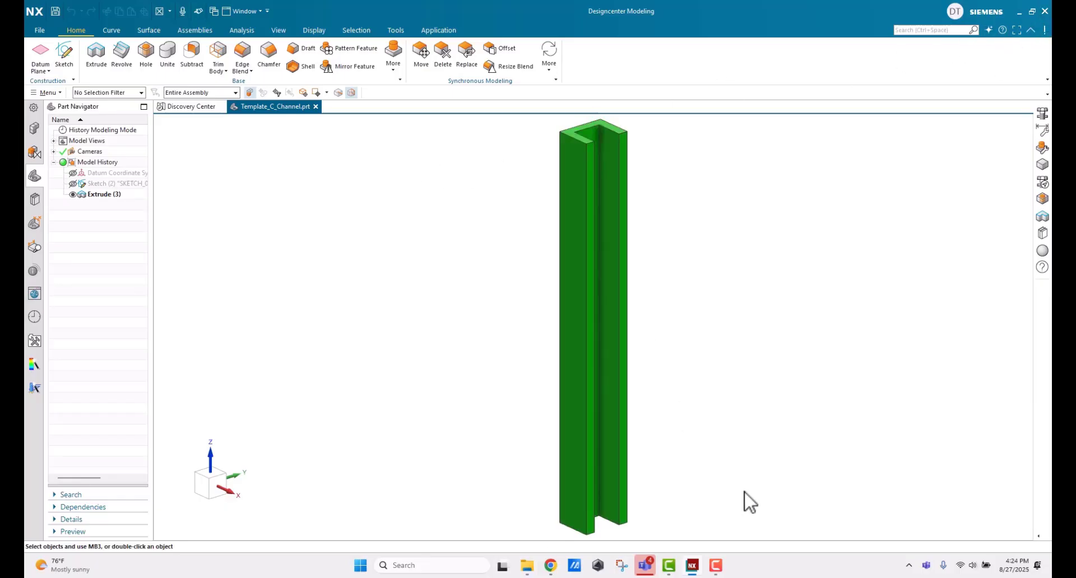
pyautogui.moveTo(692, 569)
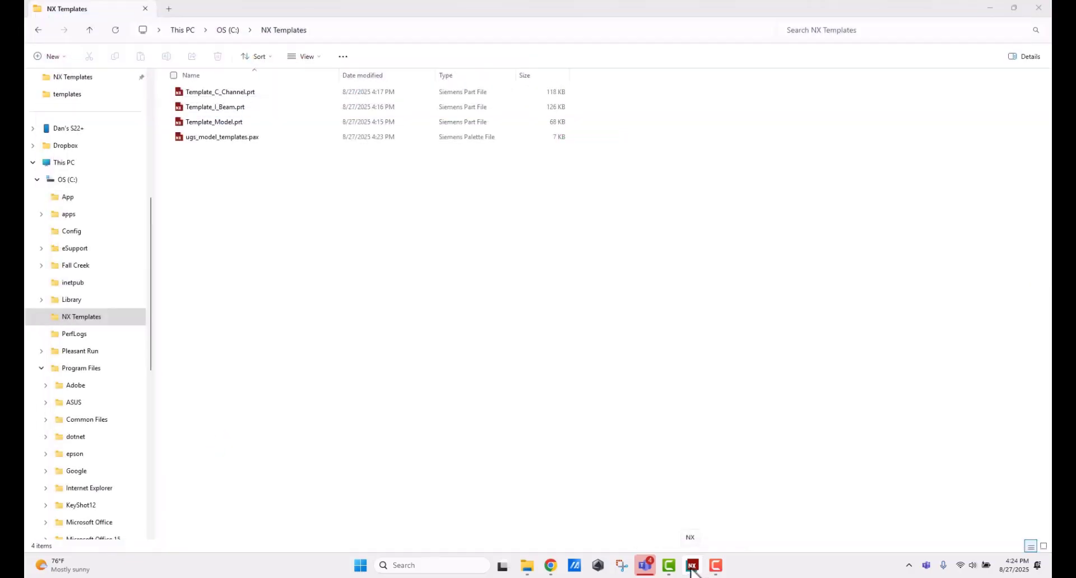
# Launch NX and check the new-part template list in millimeters, then filtered to Inches
pyautogui.click(693, 567)
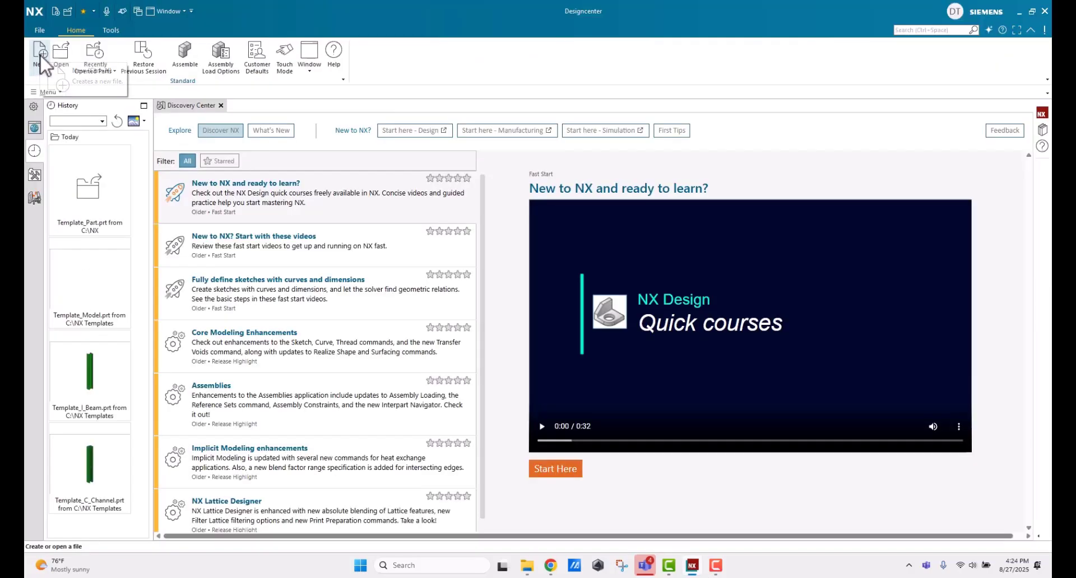
pyautogui.click(41, 56)
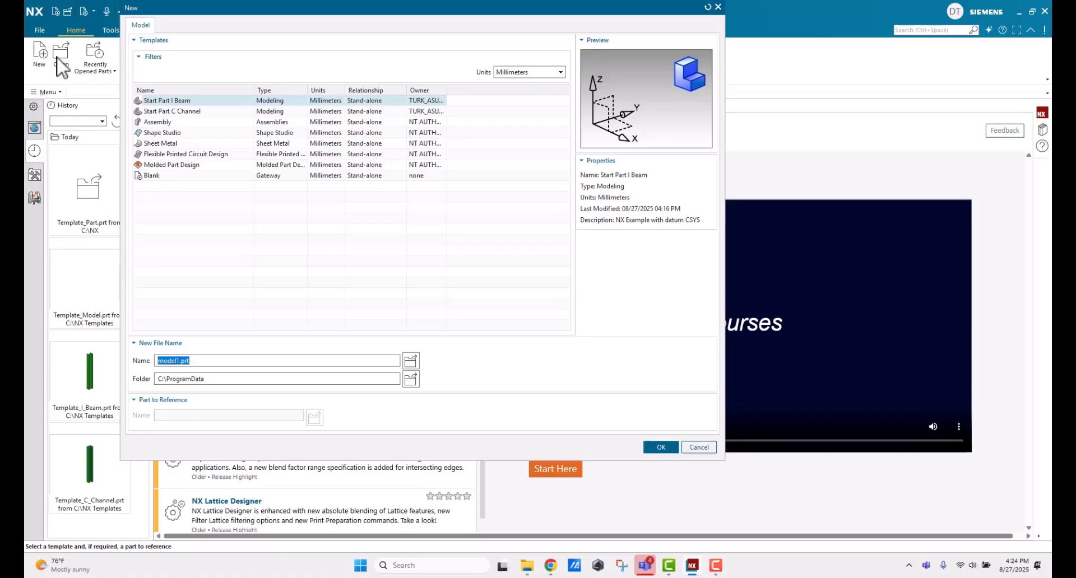
pyautogui.click(162, 111)
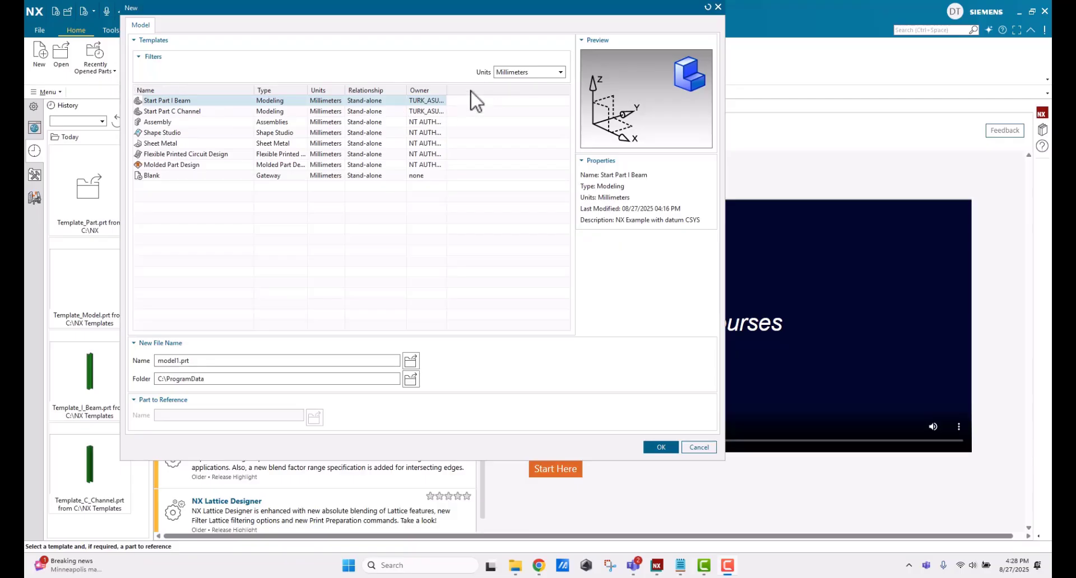
pyautogui.click(511, 72)
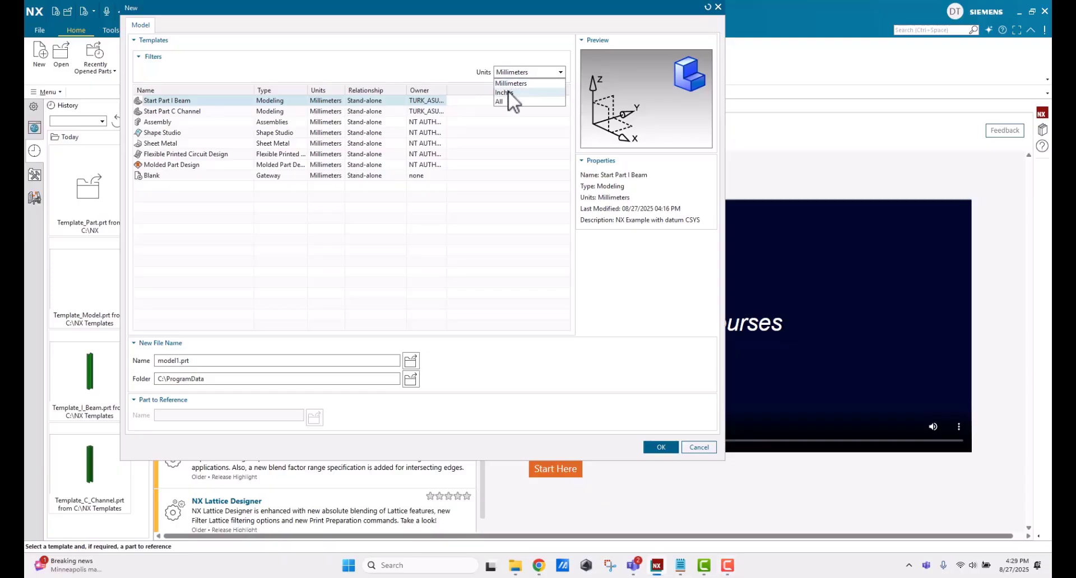
pyautogui.click(508, 92)
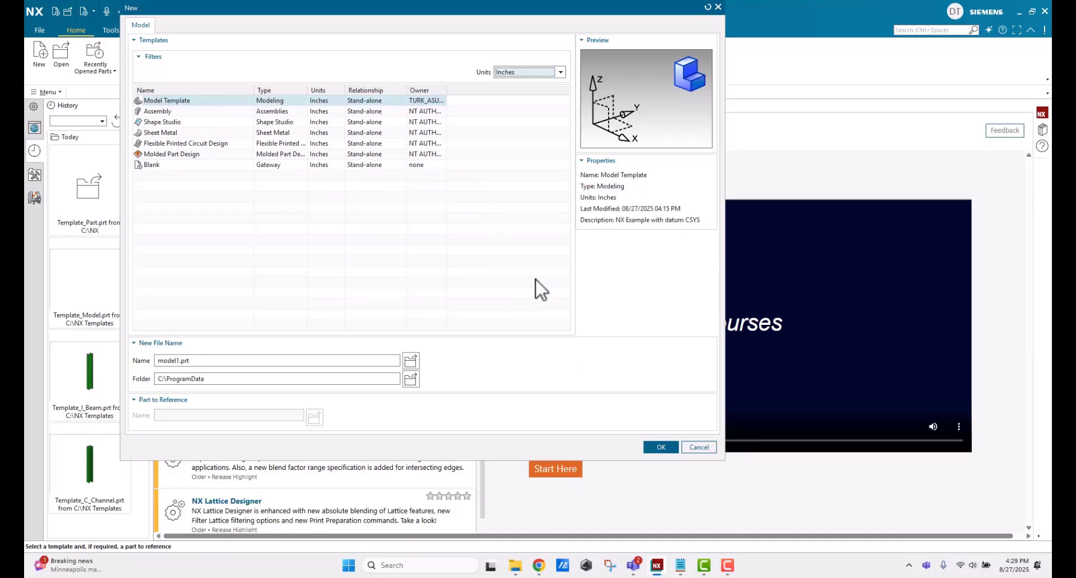
# In ugs_model_templates.pax, set the Model Template entry's units to Metric, then save and close the file
pyautogui.click(681, 565)
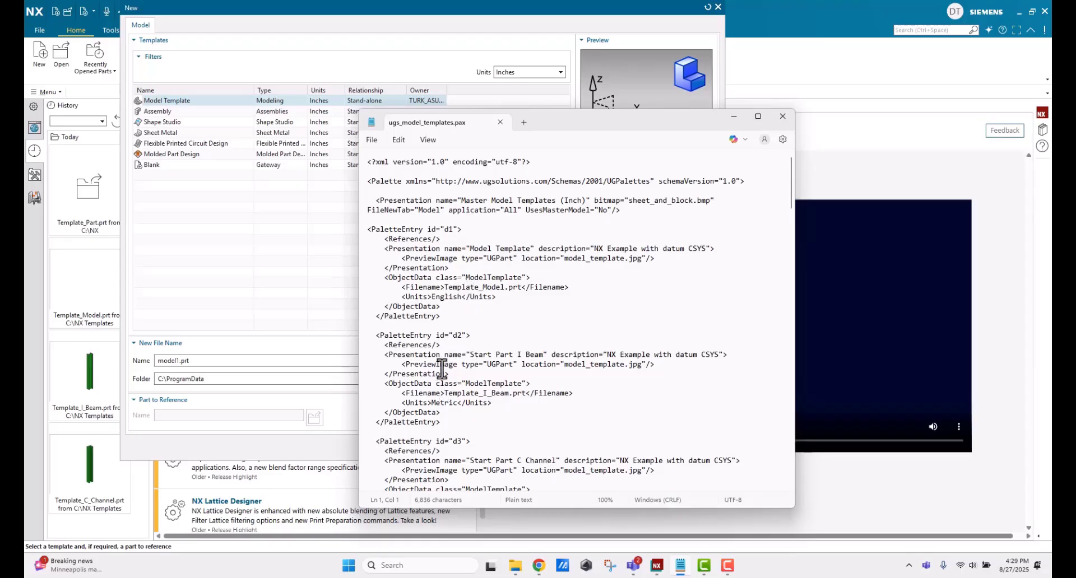
pyautogui.moveTo(431, 297); pyautogui.dragTo(461, 297)
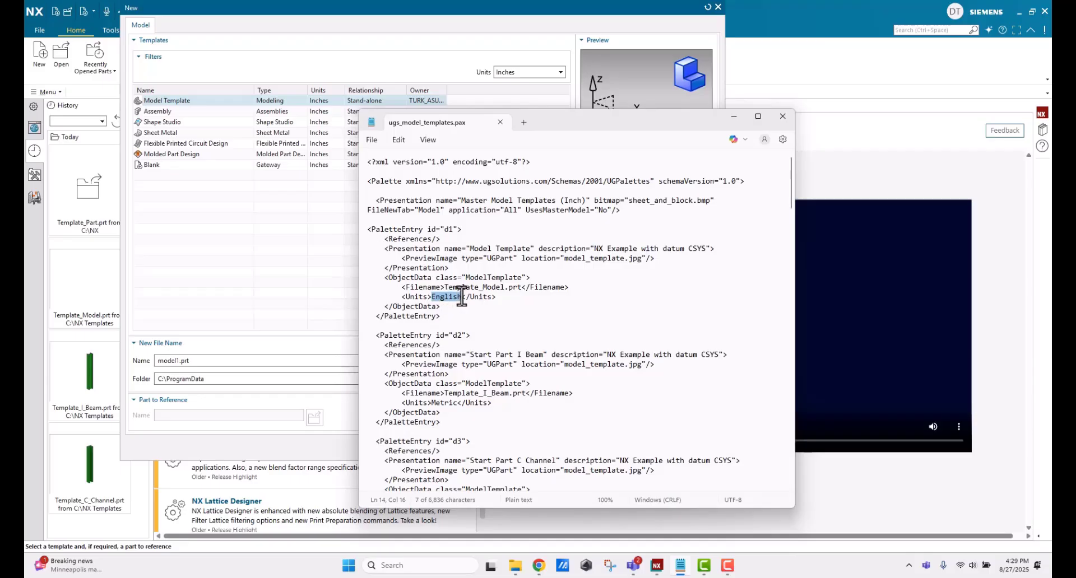
pyautogui.write('m')
pyautogui.write('Metric')
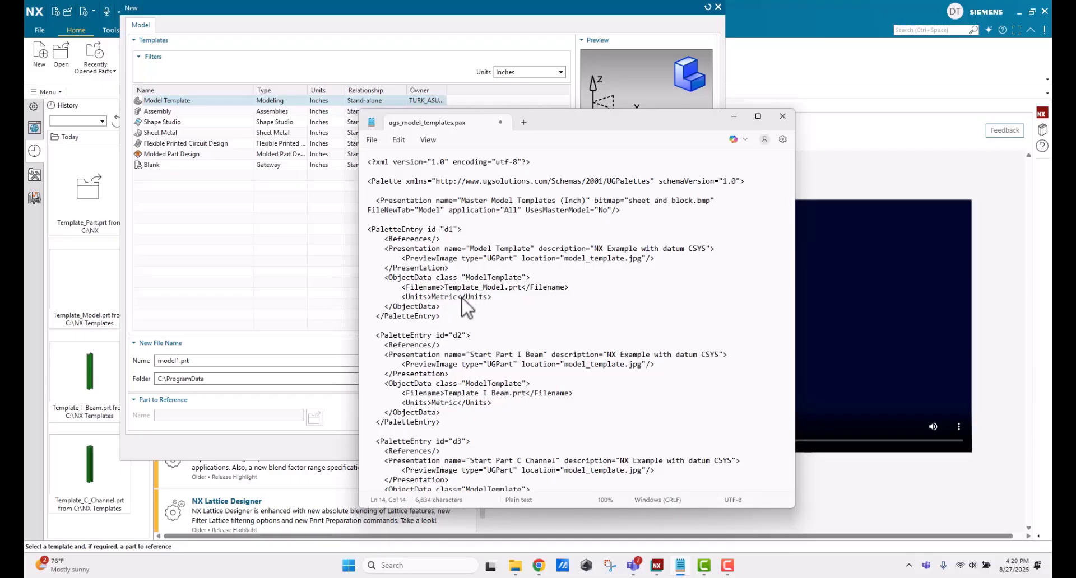
pyautogui.click(372, 140)
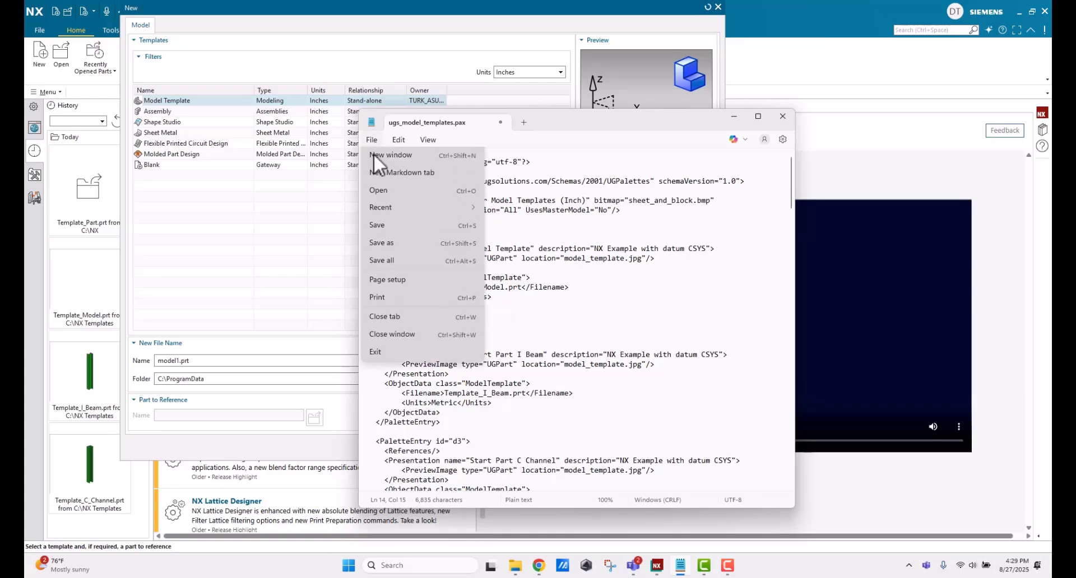
pyautogui.click(382, 246)
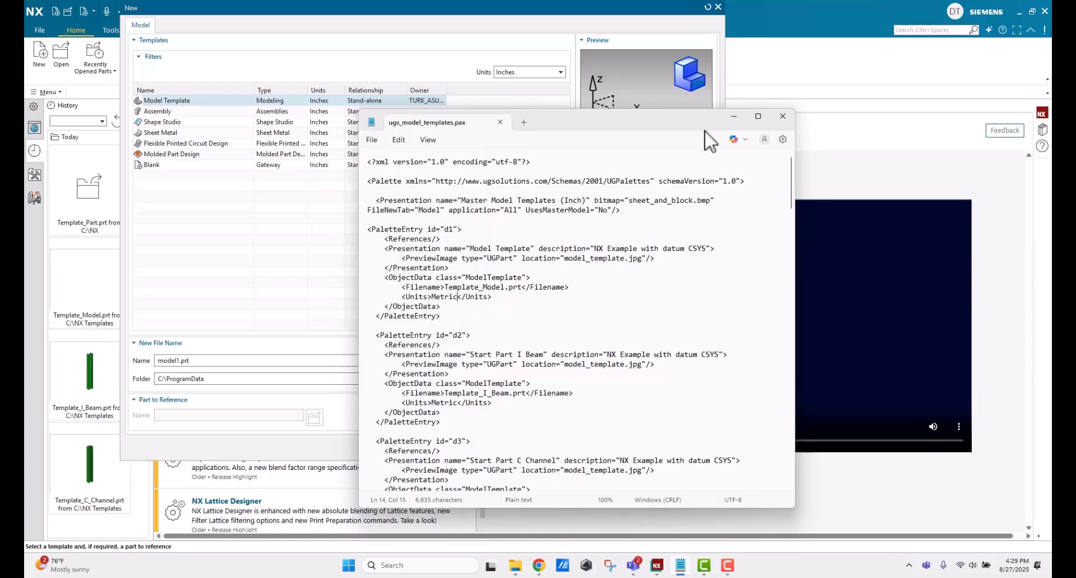
pyautogui.click(789, 118)
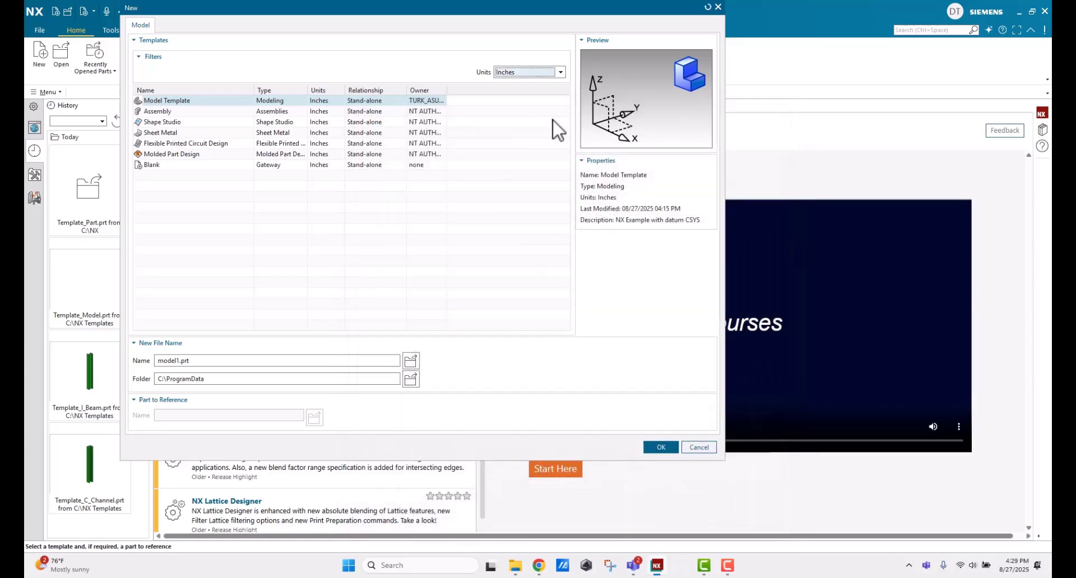
# Cancel creating the new part and restart NX to reload the edited templates
pyautogui.click(718, 7)
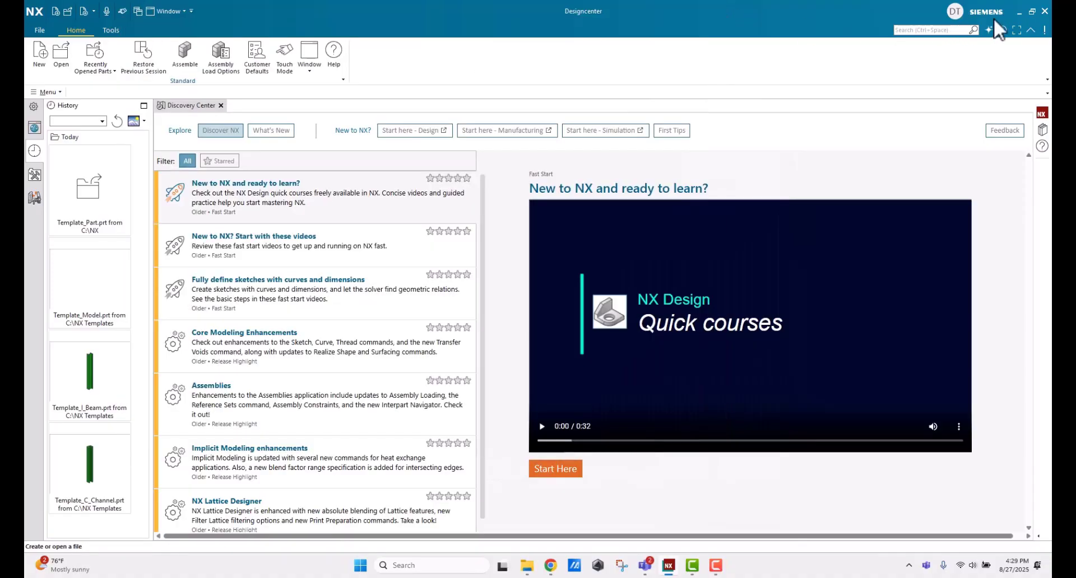
pyautogui.click(1045, 13)
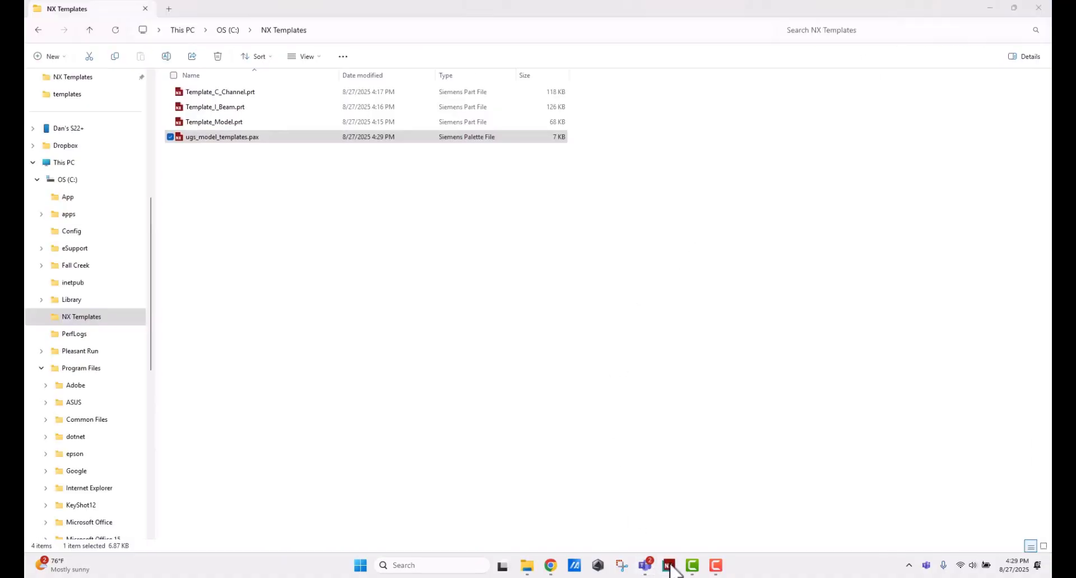
pyautogui.click(668, 566)
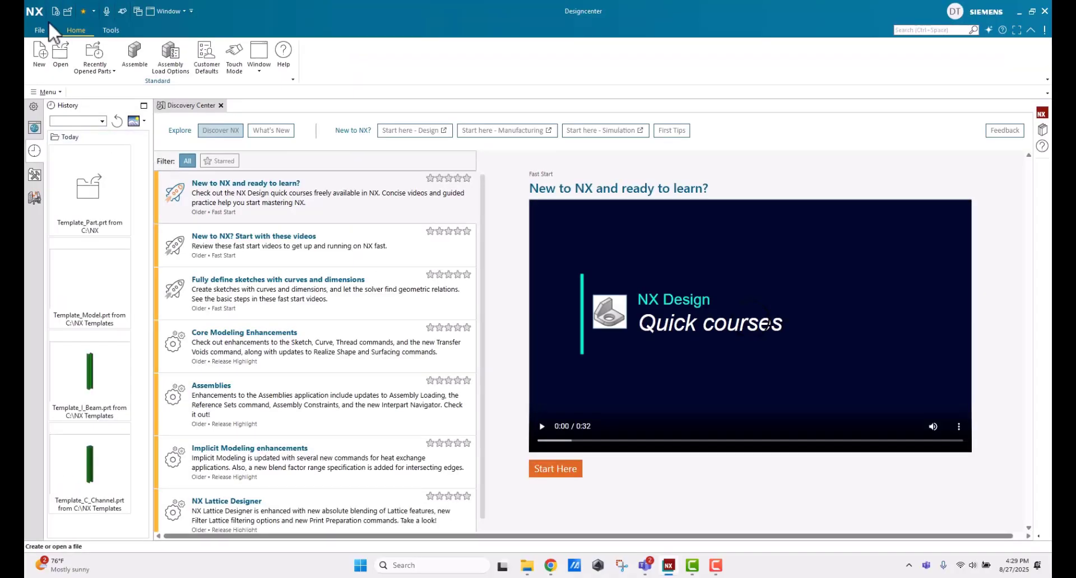
# Review the custom millimeter templates and create a new part from Model Template
pyautogui.click(40, 49)
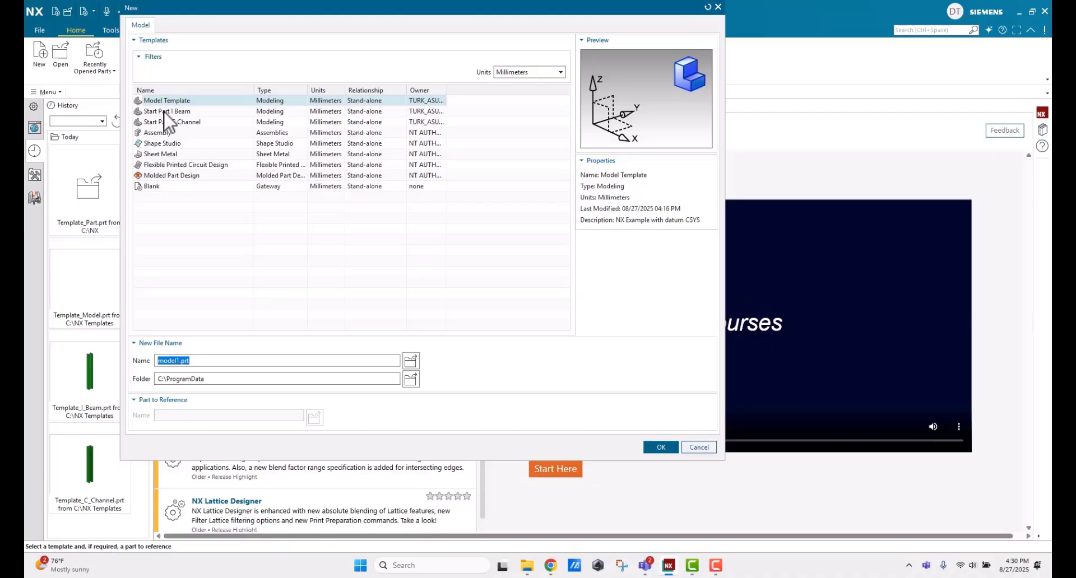
pyautogui.click(163, 111)
pyautogui.click(166, 122)
pyautogui.click(670, 447)
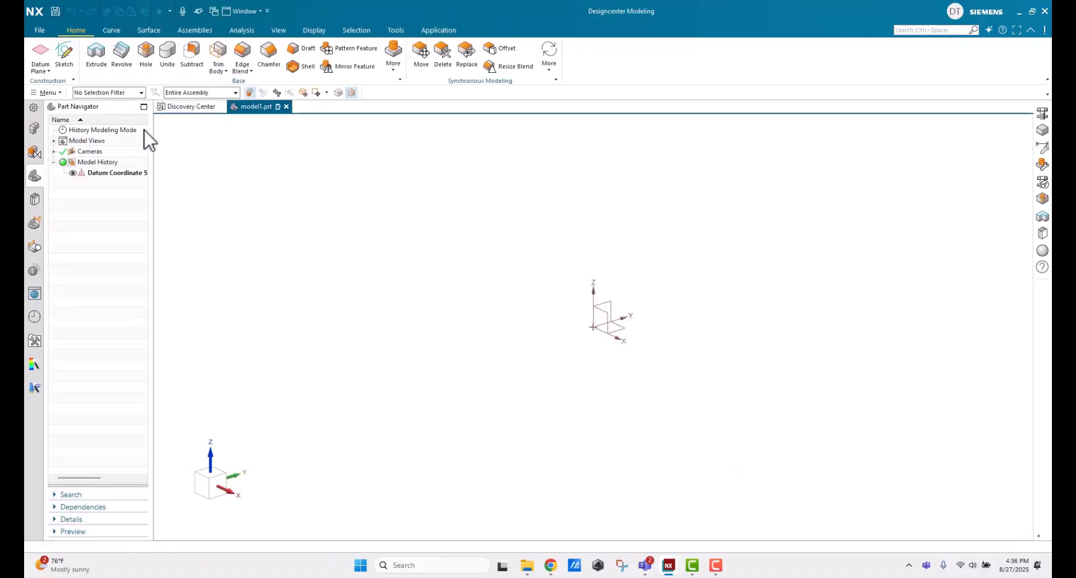
# Create a 100 x 100 x 100 mm block at the origin of the new part
pyautogui.click(395, 63)
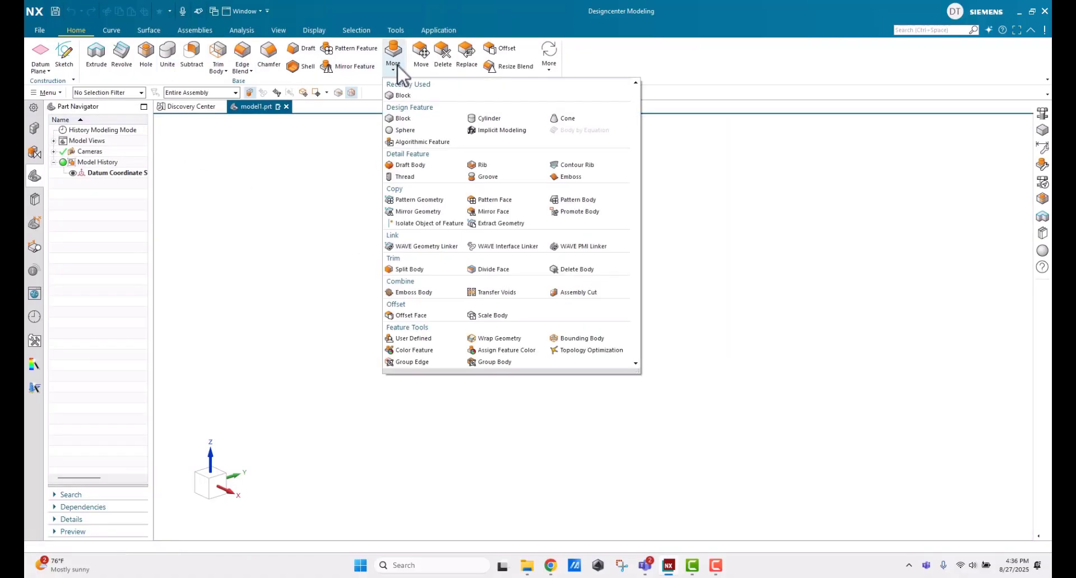
pyautogui.click(405, 94)
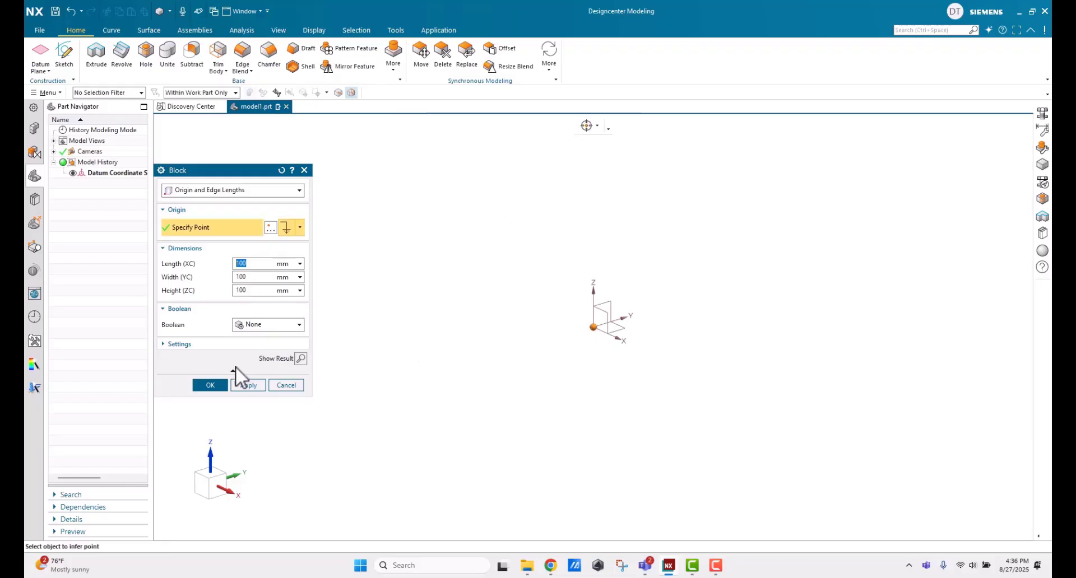
pyautogui.click(210, 384)
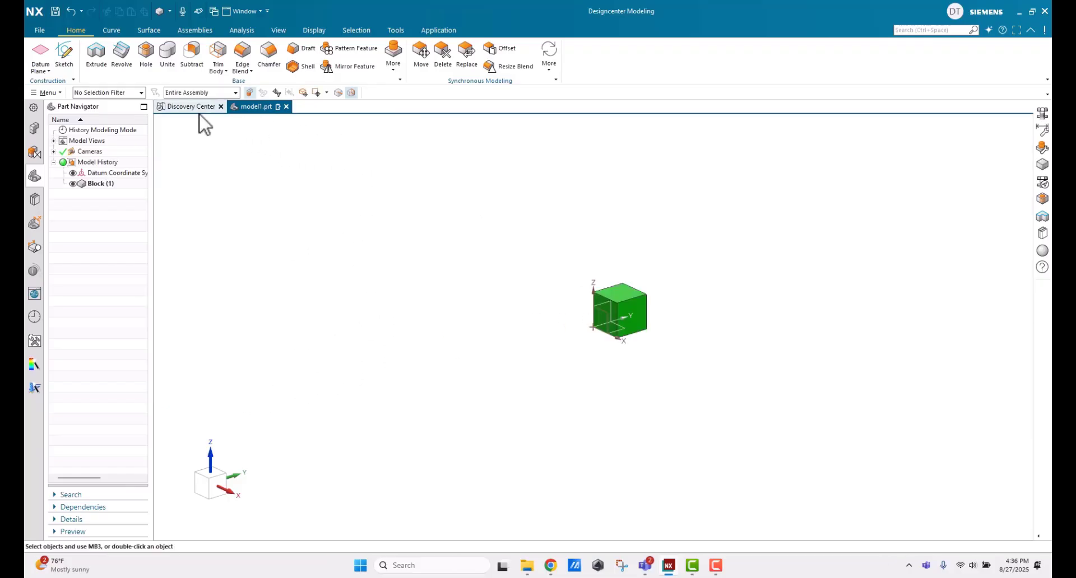
# Create another new part from the Start Part I Beam template
pyautogui.click(39, 30)
pyautogui.click(45, 49)
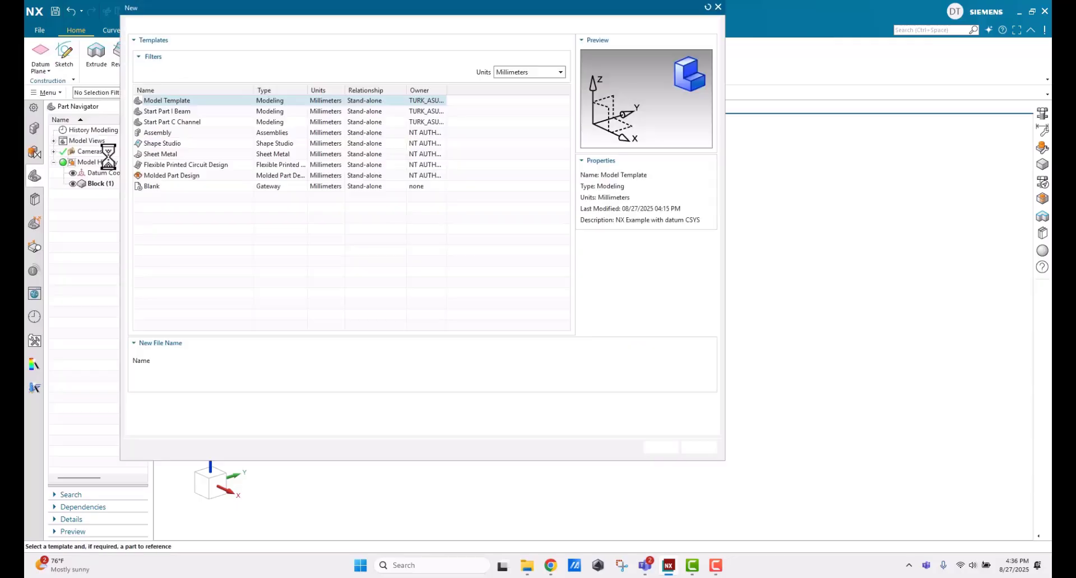
pyautogui.click(183, 111)
pyautogui.doubleClick(182, 111)
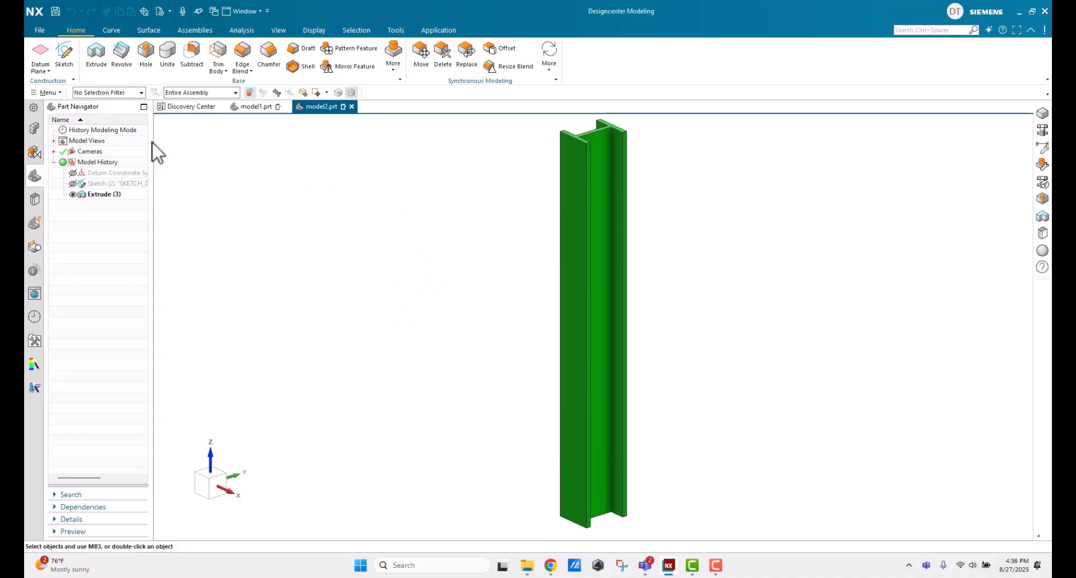
# Create a third new part from the Start Part C Channel template
pyautogui.click(39, 30)
pyautogui.click(45, 49)
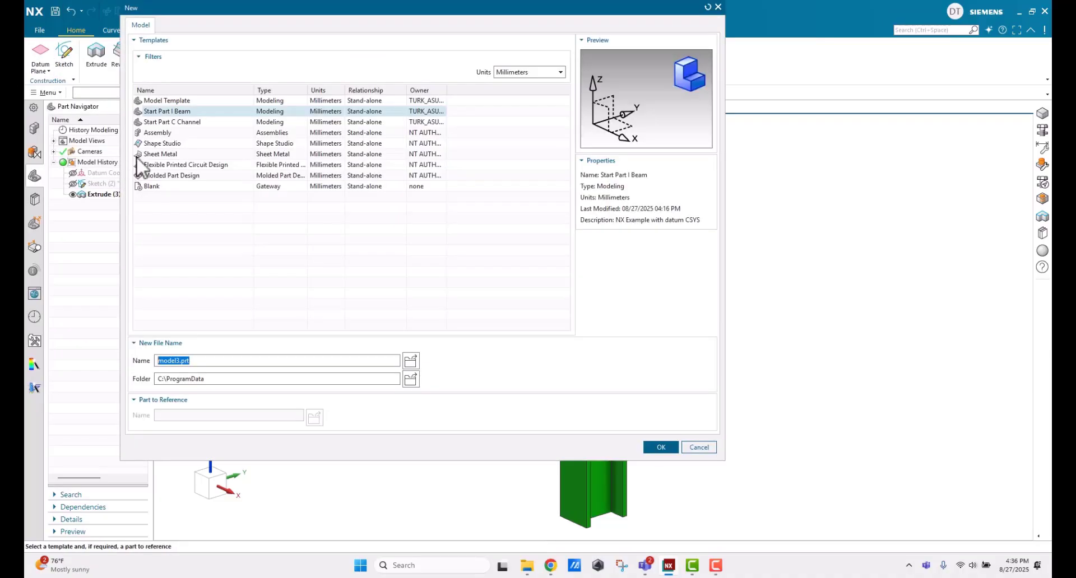
pyautogui.doubleClick(182, 121)
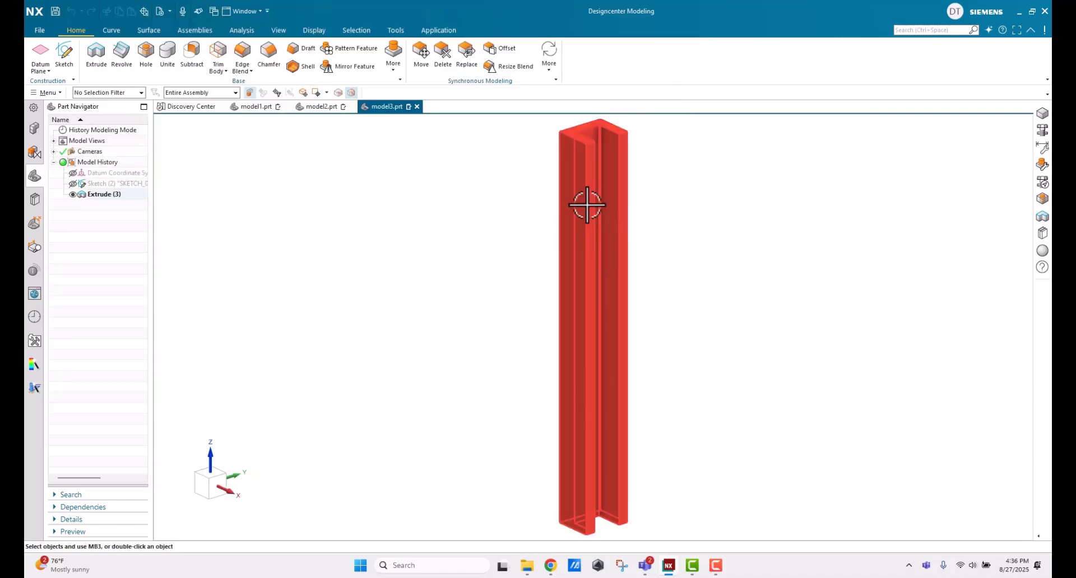